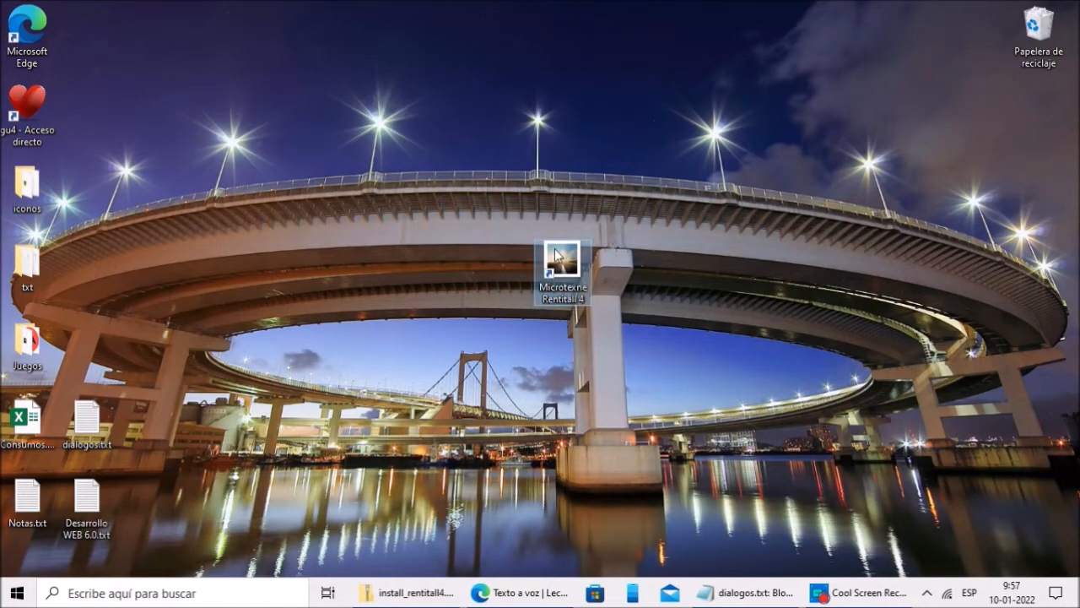
Step: Launch RentitAll 4 and choose English as the program language
{"action": "double_click", "coordinate": [571, 281]}
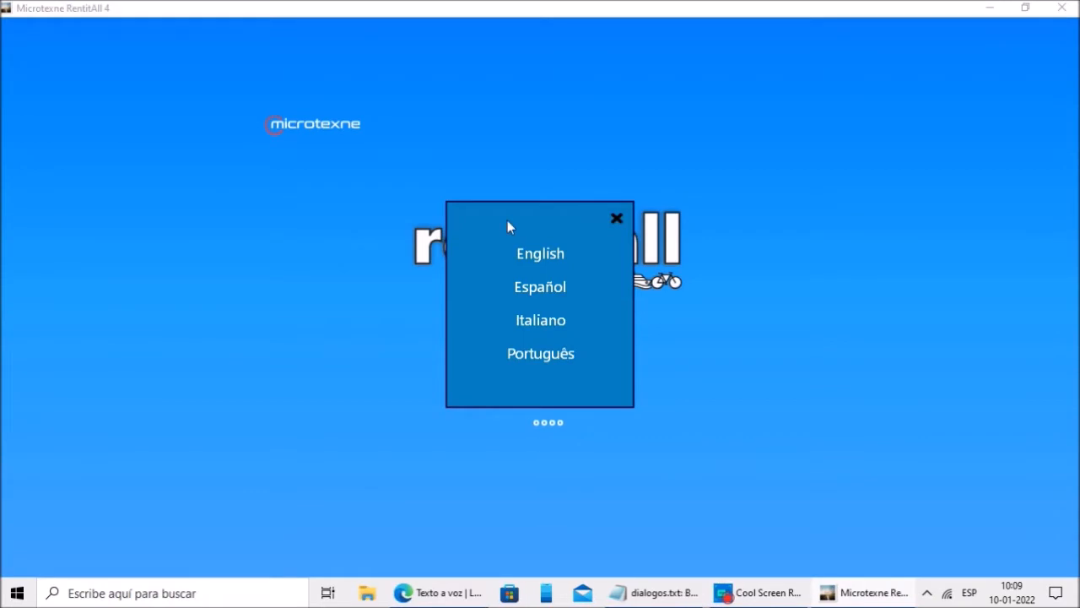
{"action": "left_click", "coordinate": [542, 253]}
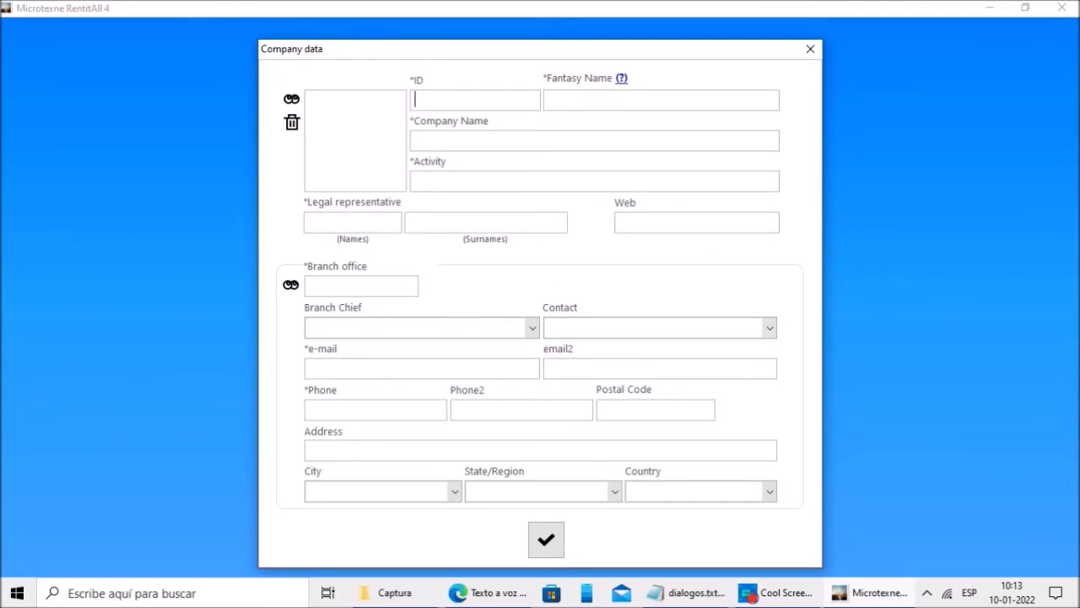
{"action": "left_click", "coordinate": [440, 100]}
{"action": "type", "text": "123456789-8"}
{"action": "key", "text": "Tab"}
{"action": "type", "text": "MICROCAR"}
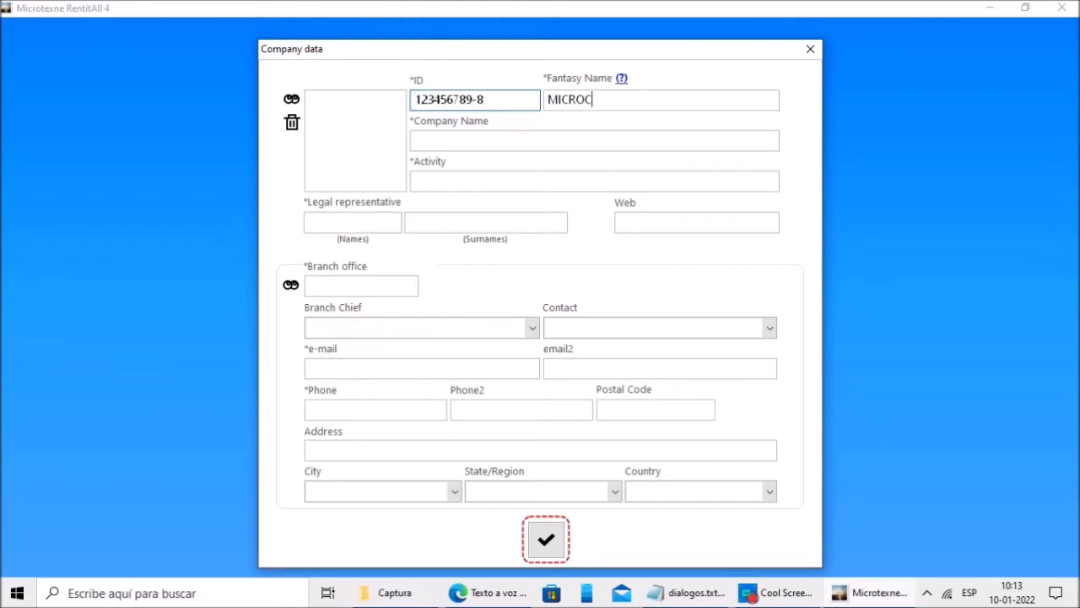
{"action": "key", "text": "Tab"}
{"action": "type", "text": "MICROCAR S.A"}
{"action": "key", "text": "Tab"}
{"action": "type", "text": "RENT A CAR"}
{"action": "key", "text": "Tab"}
{"action": "key", "text": "Tab"}
{"action": "key", "text": "Tab"}
{"action": "type", "text": "www.microtexne.com\tNEW YORK"}
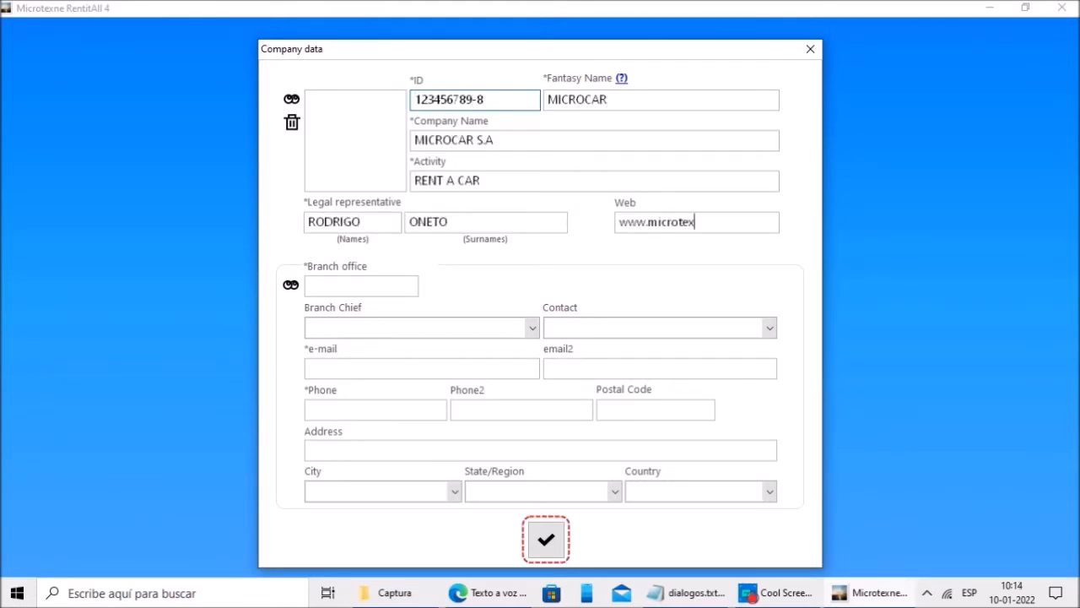
Step: Fill the Branch Chief form with ID, position MANAGER, the chief's names, phone and e-mail
{"action": "key", "text": "Tab"}
{"action": "left_click", "coordinate": [498, 336]}
{"action": "type", "text": "123654987-8"}
{"action": "key", "text": "Tab"}
{"action": "type", "text": "MANAGER"}
{"action": "key", "text": "Tab"}
{"action": "key", "text": "Tab"}
{"action": "key", "text": "Tab"}
{"action": "key", "text": "Tab"}
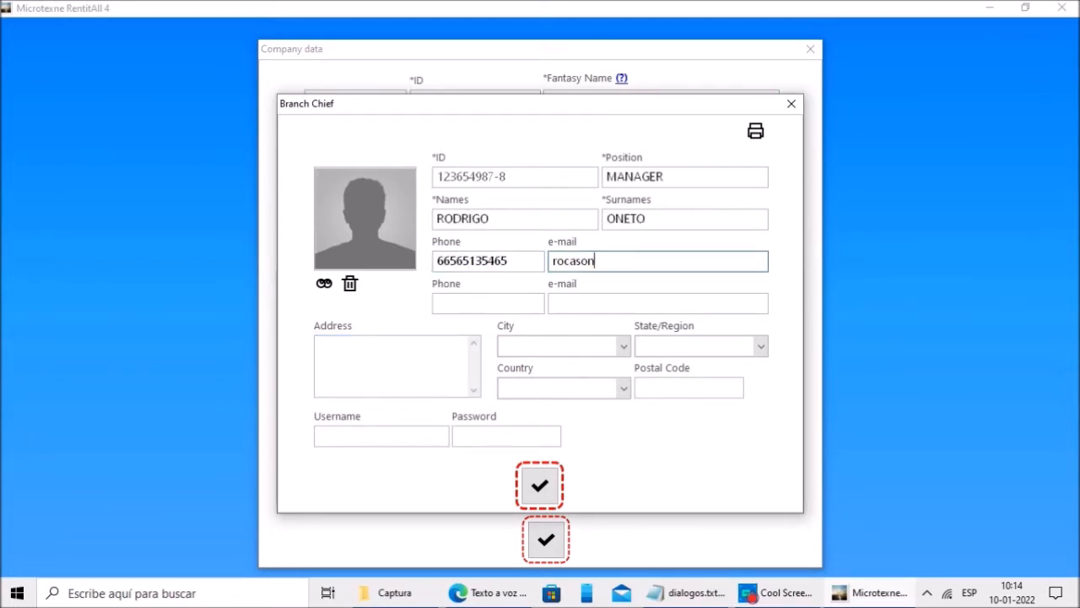
{"action": "key", "text": "Tab"}
{"action": "key", "text": "Tab"}
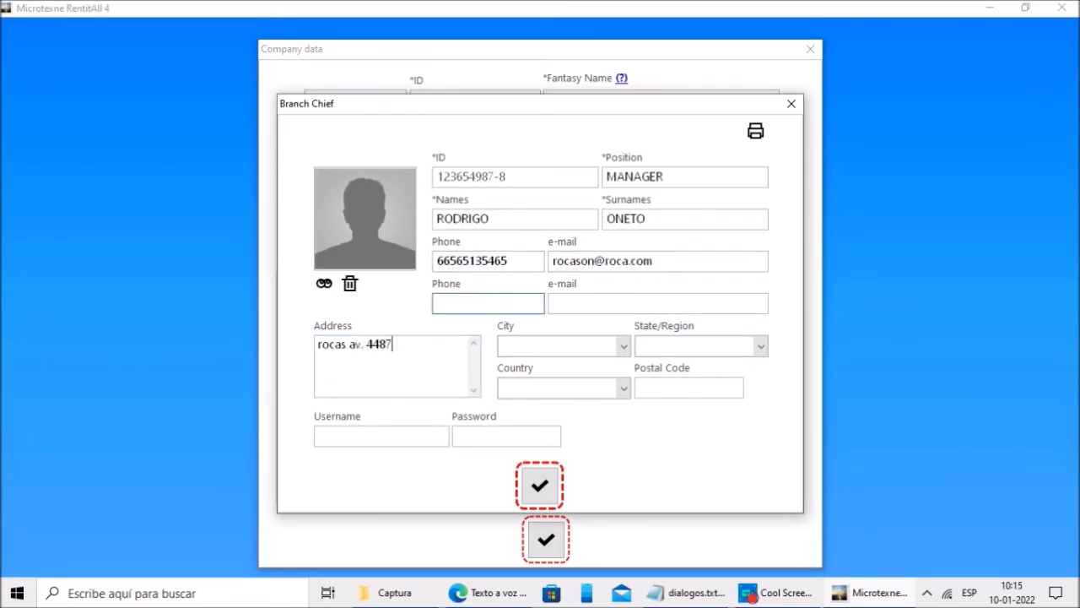
Step: Enter the chief's street address, add city and state new york and country USA, and set login credentials
{"action": "left_click", "coordinate": [624, 346]}
{"action": "left_click", "coordinate": [545, 363]}
{"action": "type", "text": "new york"}
{"action": "key", "text": "Return"}
{"action": "type", "text": "new york"}
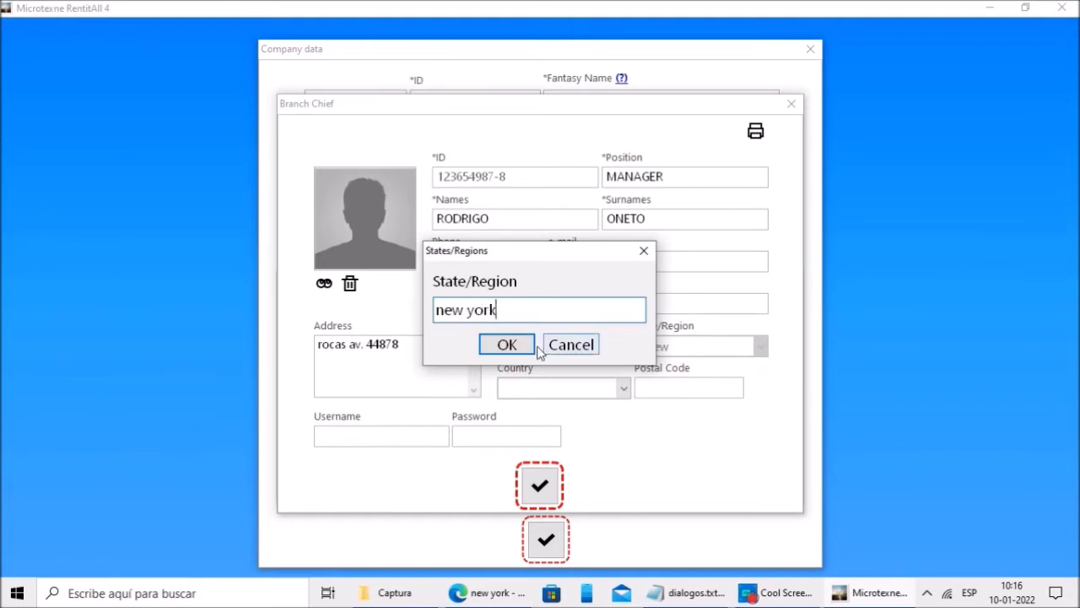
{"action": "key", "text": "Return"}
{"action": "type", "text": "USA"}
{"action": "key", "text": "Return"}
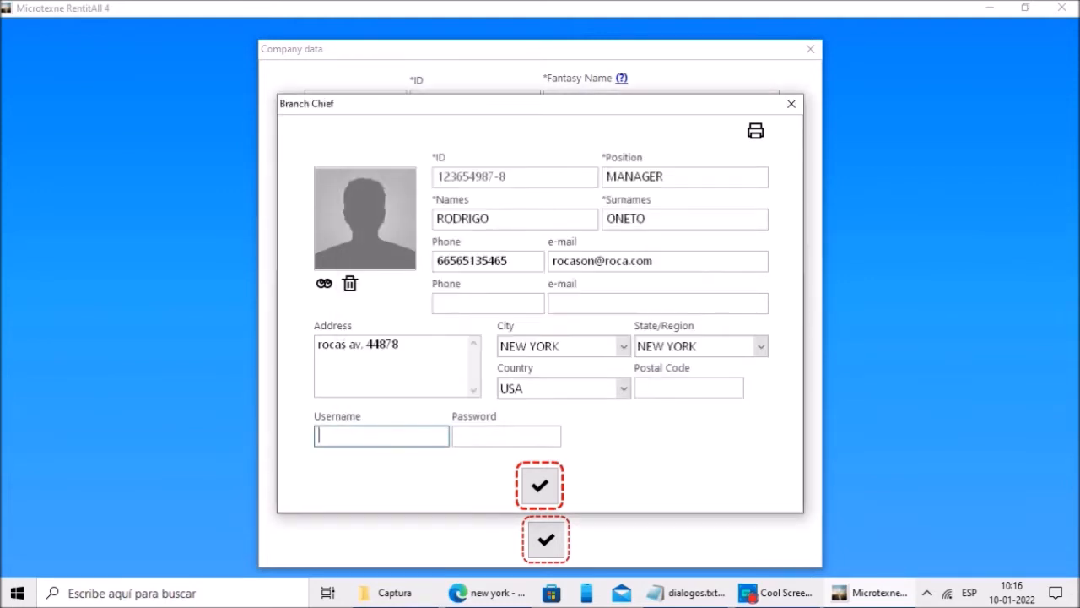
{"action": "type", "text": "RODRIGO"}
{"action": "key", "text": "Tab"}
{"action": "type", "text": "****"}
{"action": "key", "text": "Tab"}
{"action": "type", "text": "****"}
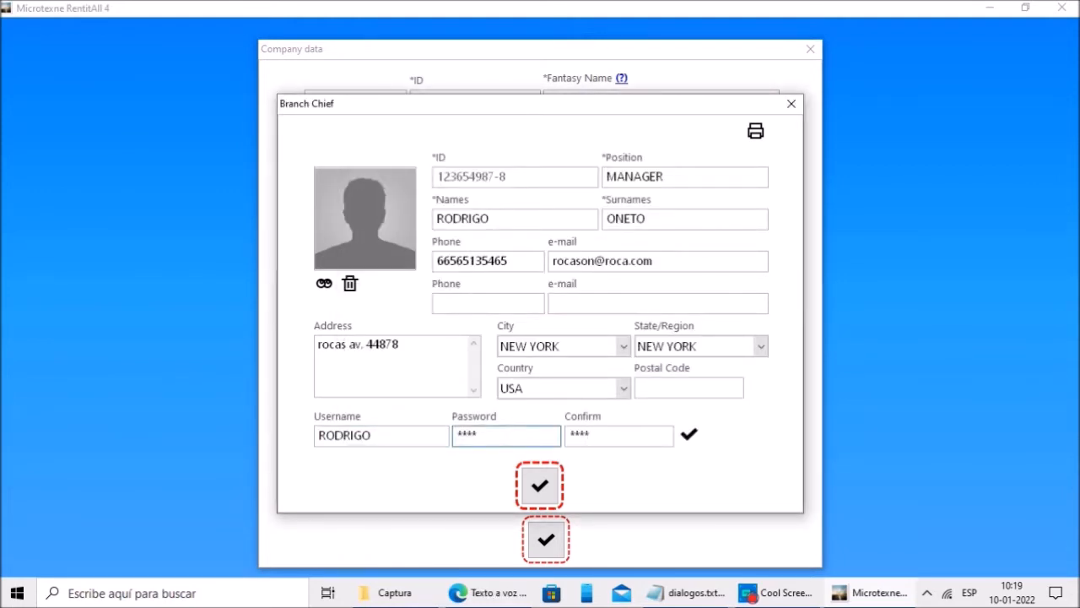
Step: Save the branch chief record and set the branch chief as the branch contact
{"action": "left_click", "coordinate": [689, 438]}
{"action": "left_click", "coordinate": [540, 486]}
{"action": "left_click", "coordinate": [538, 425]}
{"action": "left_click", "coordinate": [583, 331]}
{"action": "left_click", "coordinate": [588, 378]}
Step: Fill in the branch e-mail, phone, street address and city NEW YORK
{"action": "left_click", "coordinate": [472, 368]}
{"action": "key", "text": "Tab"}
{"action": "key", "text": "Tab"}
{"action": "key", "text": "Tab"}
{"action": "type", "text": "NEW YORK"}
{"action": "key", "text": "Tab"}
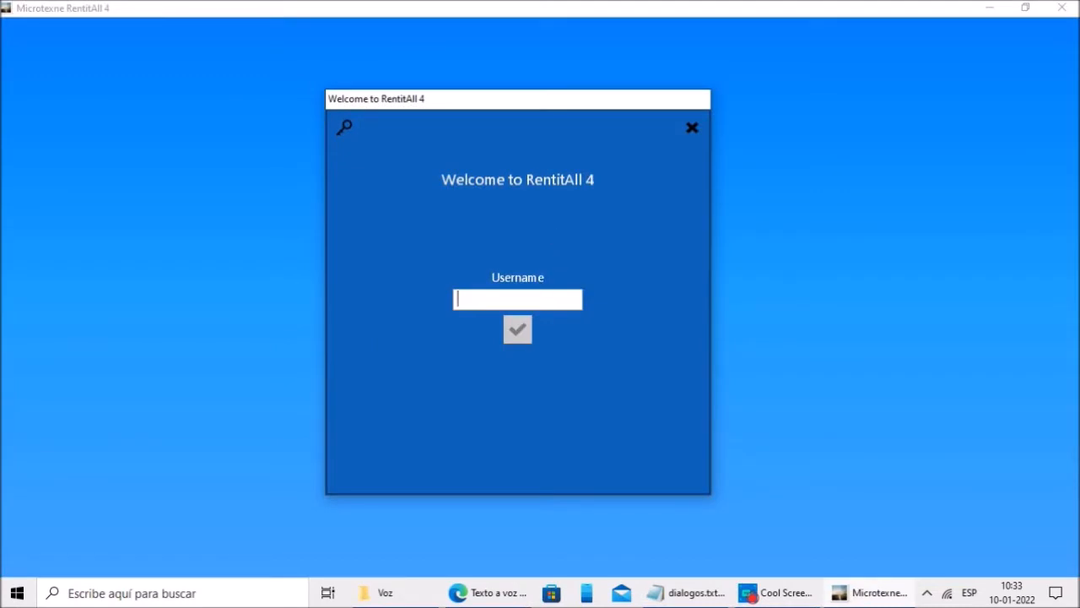
Step: Sign in to the Welcome dialog with the username and password
{"action": "left_click", "coordinate": [470, 301]}
{"action": "type", "text": "Rodrigo"}
{"action": "key", "text": "Return"}
{"action": "type", "text": "****"}
{"action": "key", "text": "Return"}
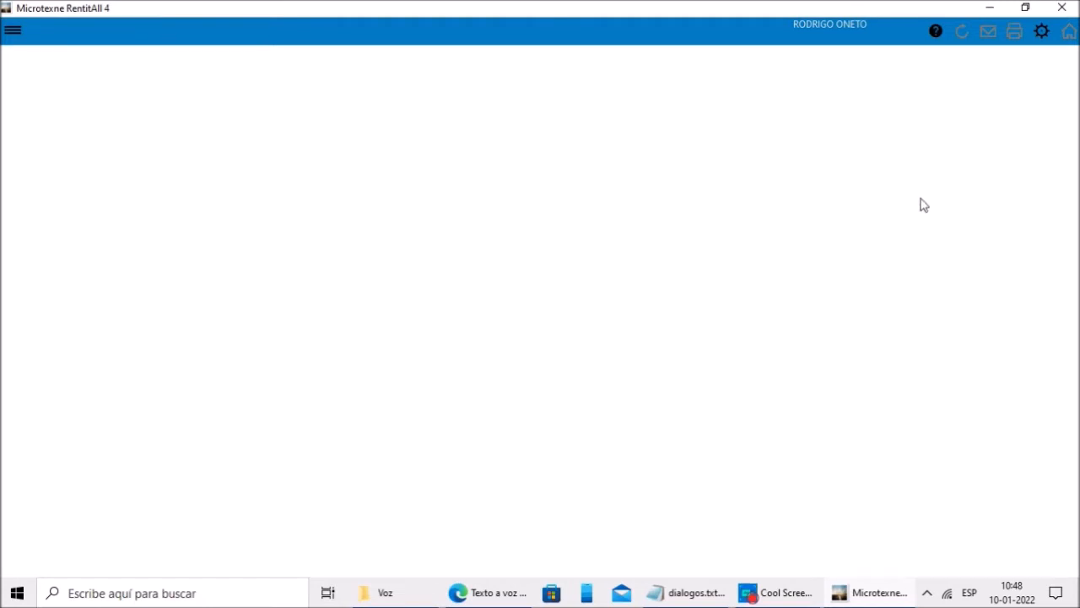
Step: Open the Setting panel from the gear icon in the top bar
{"action": "left_click", "coordinate": [1044, 37]}
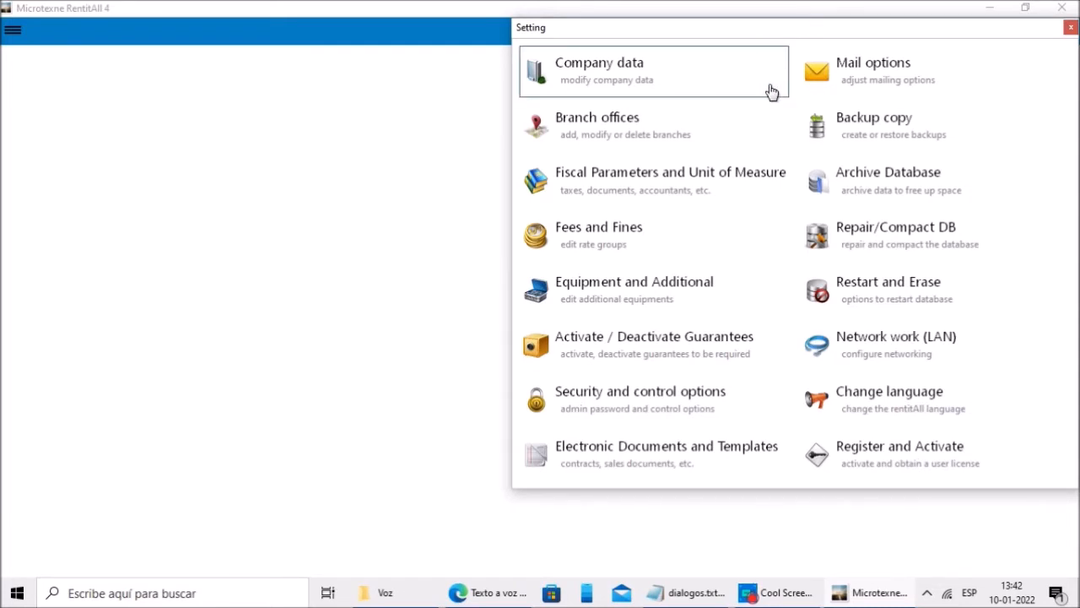
Step: Review fiscal ID, DOLLARS currency with 2 decimals and $ symbol, and 19% VAT
{"action": "left_click", "coordinate": [638, 180]}
{"action": "left_click_drag", "start_coordinate": [468, 126], "coordinate": [481, 128]}
{"action": "left_click", "coordinate": [482, 129]}
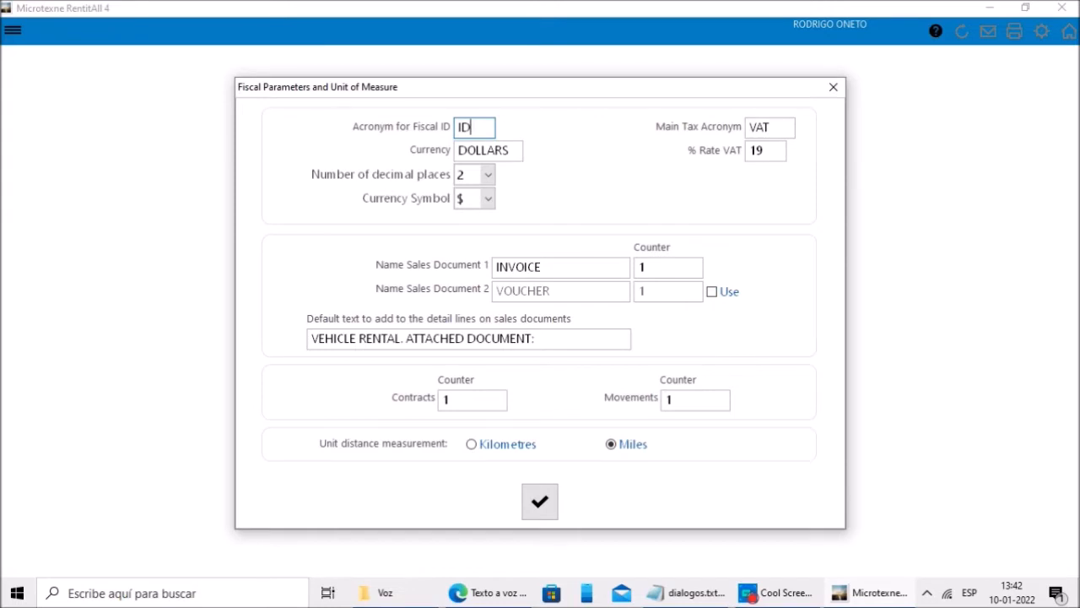
{"action": "left_click", "coordinate": [501, 149]}
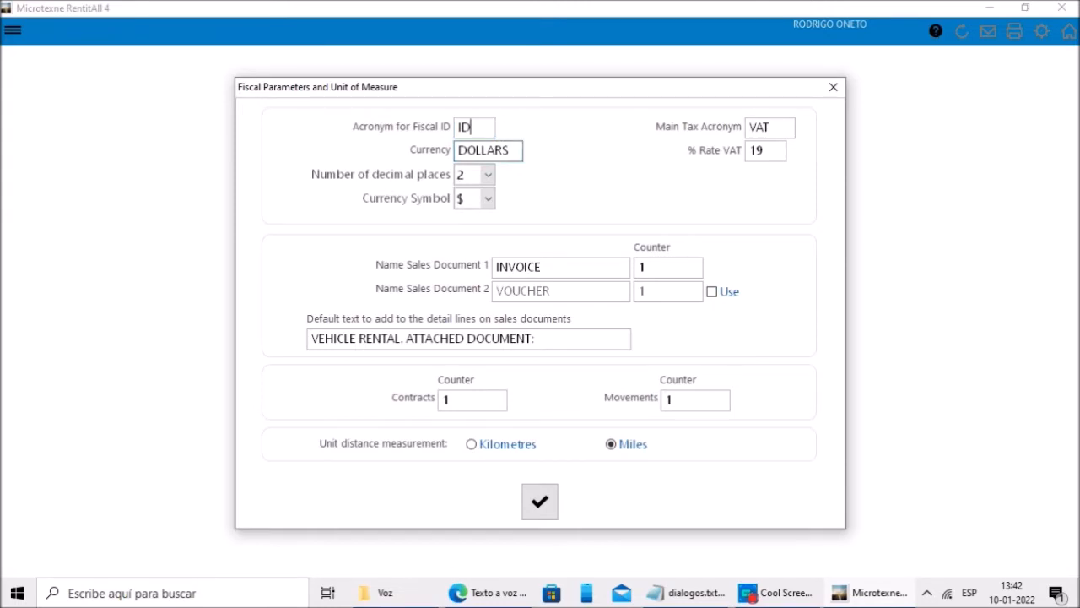
{"action": "left_click_drag", "start_coordinate": [517, 152], "coordinate": [447, 151]}
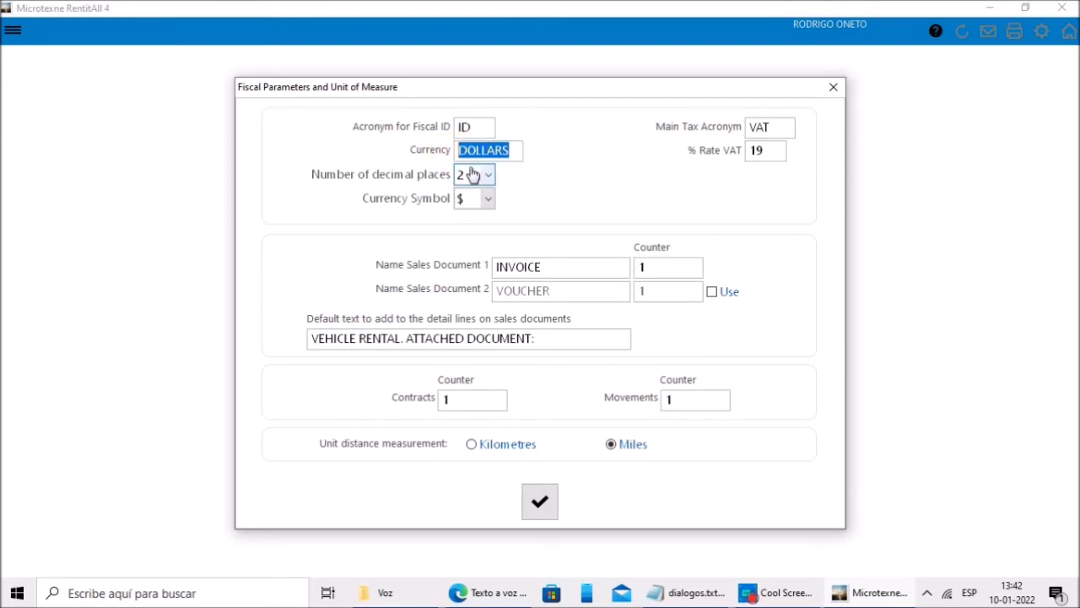
{"action": "left_click", "coordinate": [485, 176]}
{"action": "left_click", "coordinate": [487, 175]}
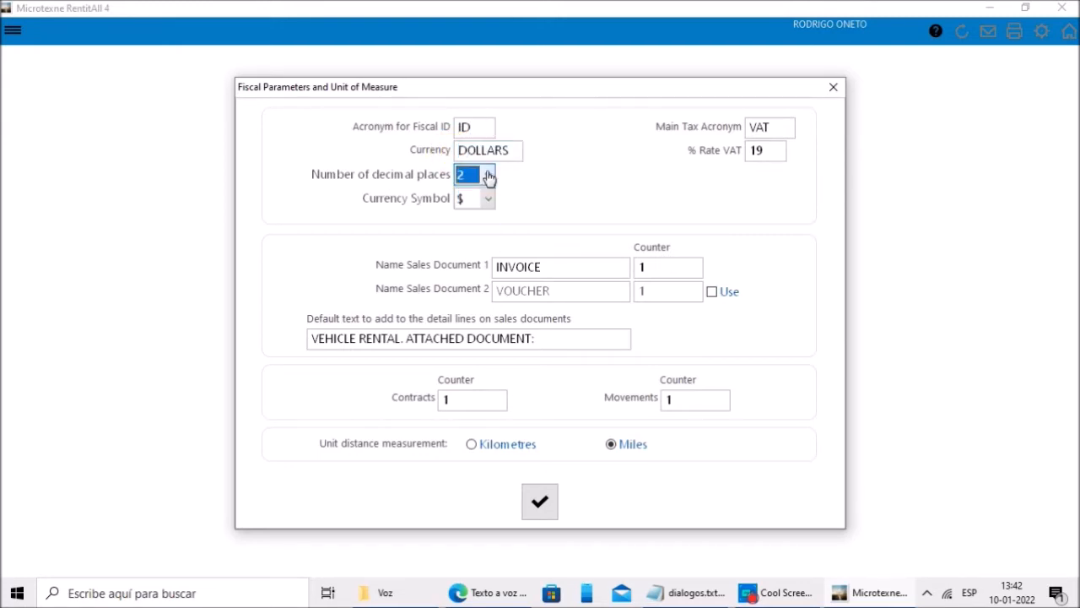
{"action": "left_click", "coordinate": [487, 199]}
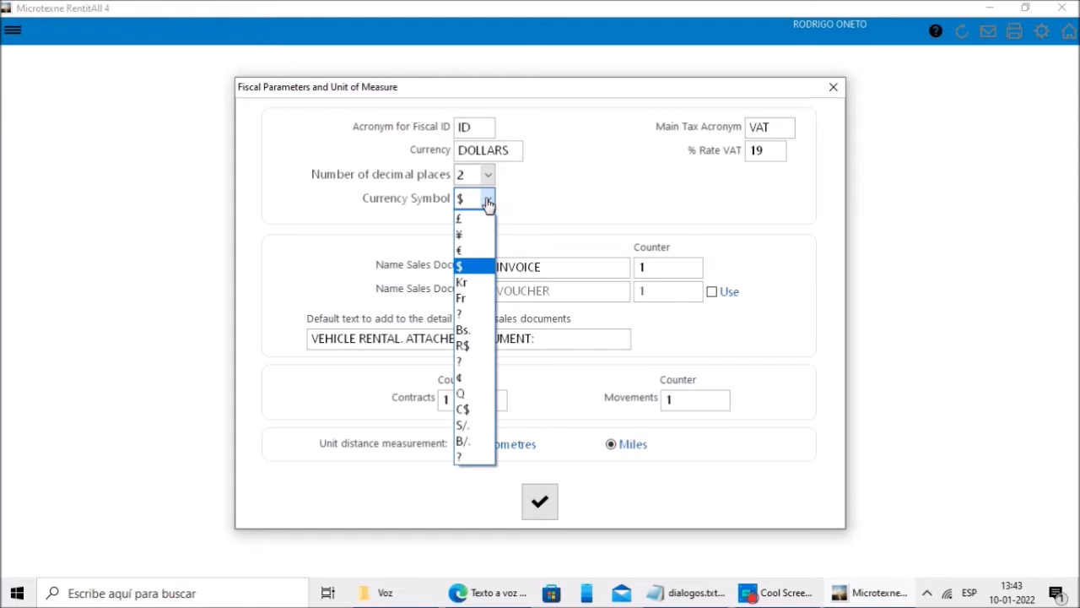
{"action": "left_click", "coordinate": [550, 199]}
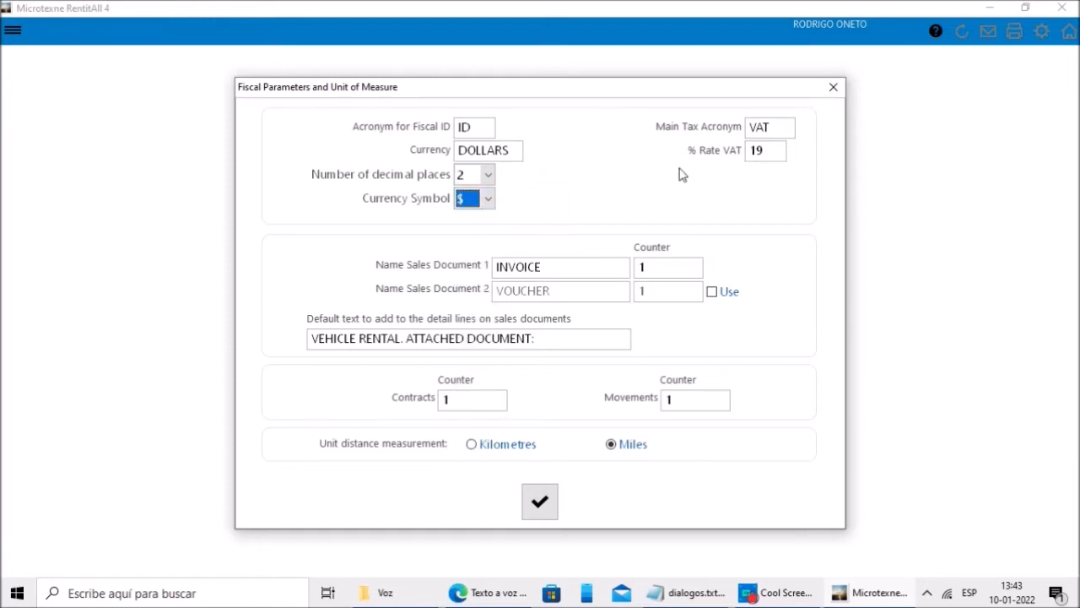
{"action": "left_click", "coordinate": [751, 127]}
{"action": "left_click", "coordinate": [746, 150]}
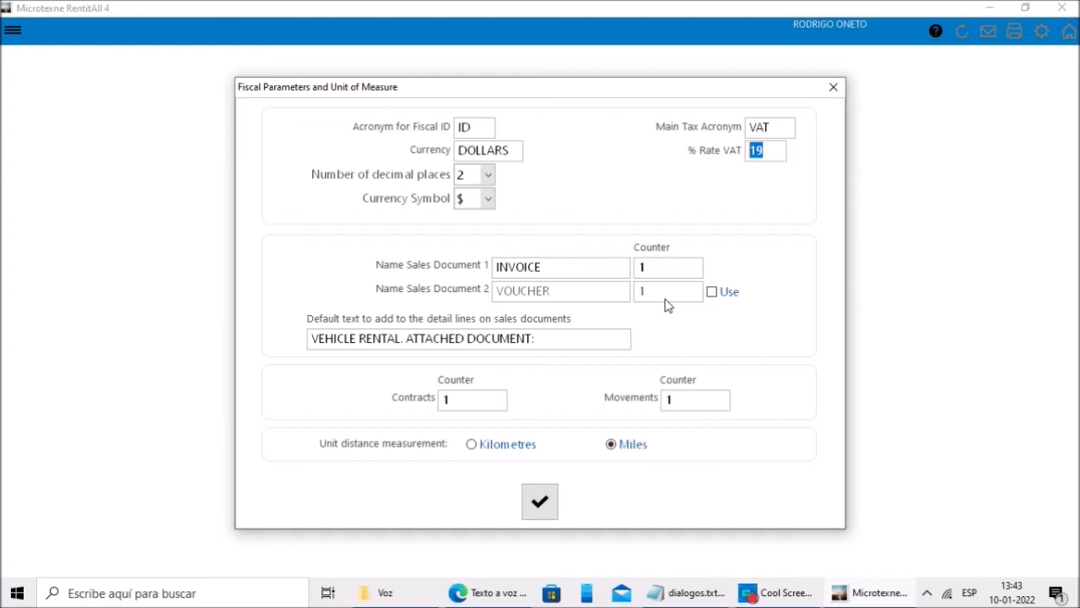
Step: Keep INVOICE as sales document with VOUCHER left off, review the detail-line text, and save
{"action": "left_click", "coordinate": [489, 263]}
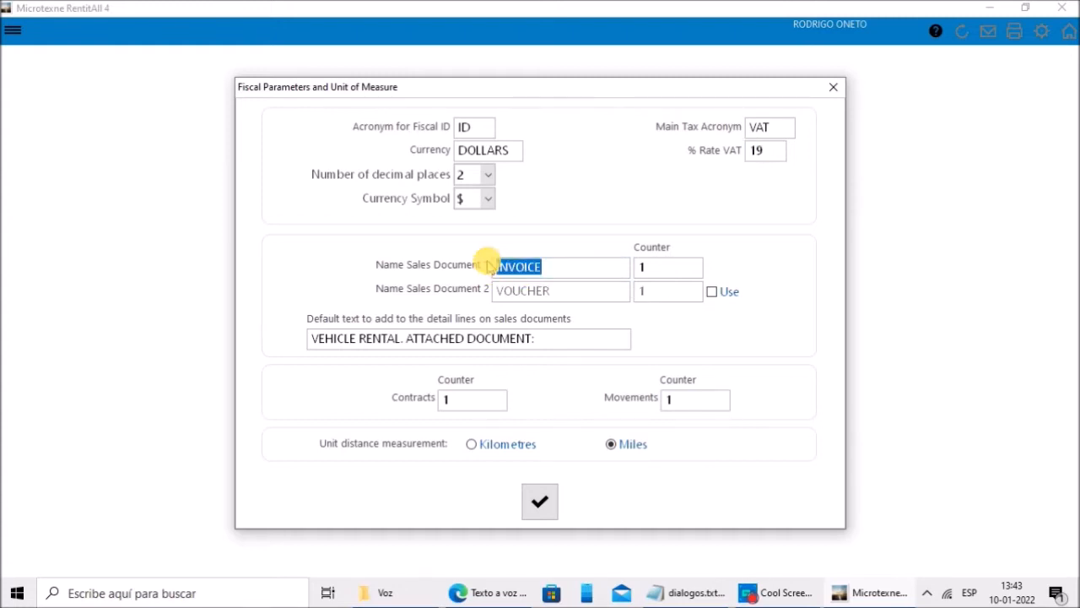
{"action": "left_click", "coordinate": [711, 292]}
{"action": "left_click", "coordinate": [711, 292]}
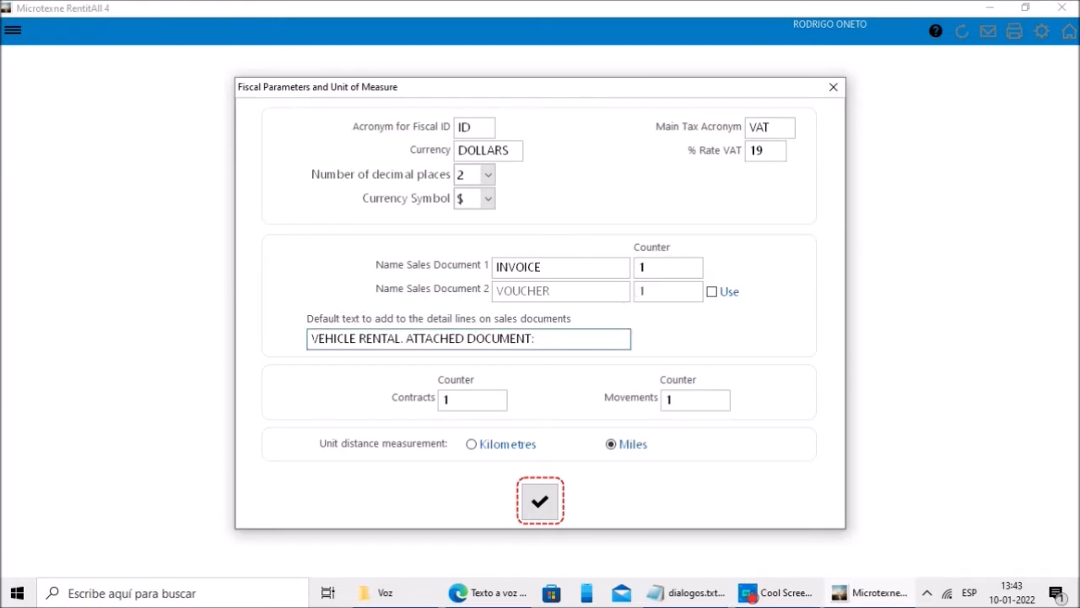
{"action": "left_click", "coordinate": [310, 338]}
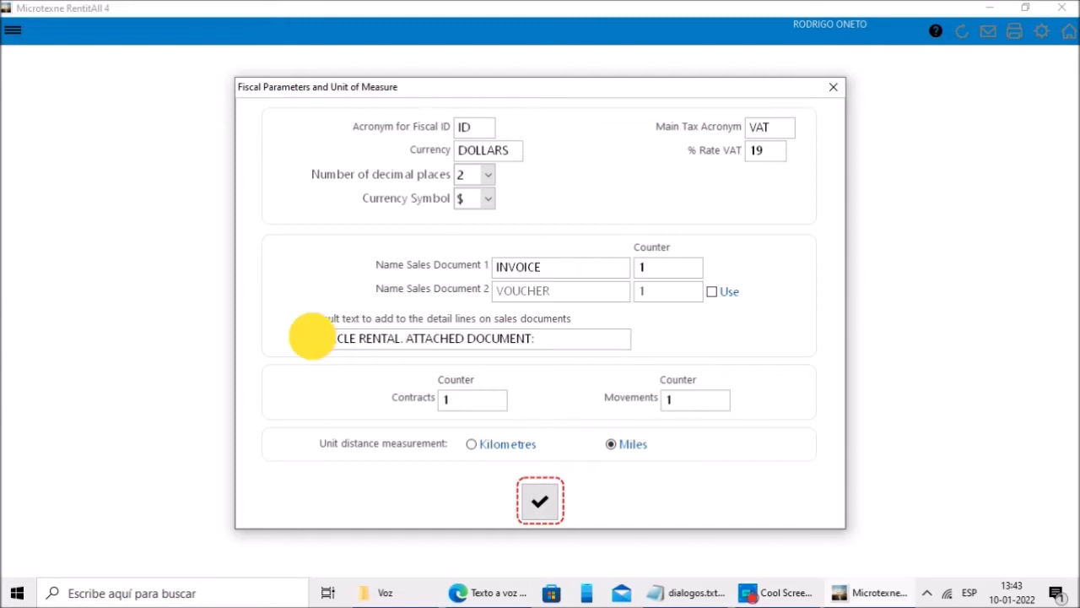
{"action": "mouse_move", "coordinate": [318, 337]}
{"action": "left_mouse_down"}
{"action": "mouse_move", "coordinate": [550, 337]}
{"action": "mouse_move", "coordinate": [309, 338]}
{"action": "left_mouse_up"}
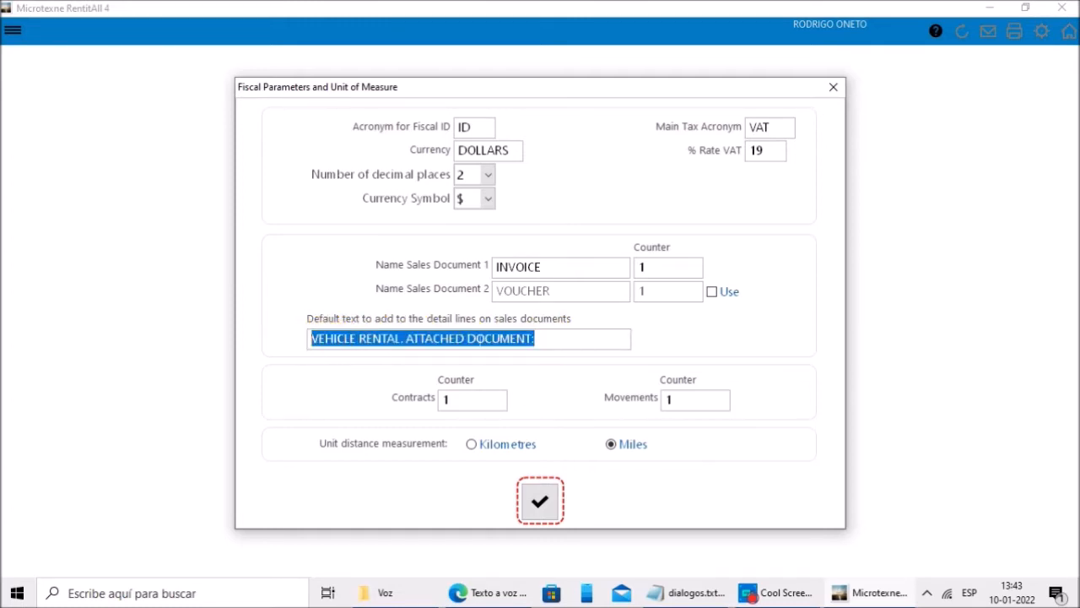
{"action": "left_click", "coordinate": [550, 339]}
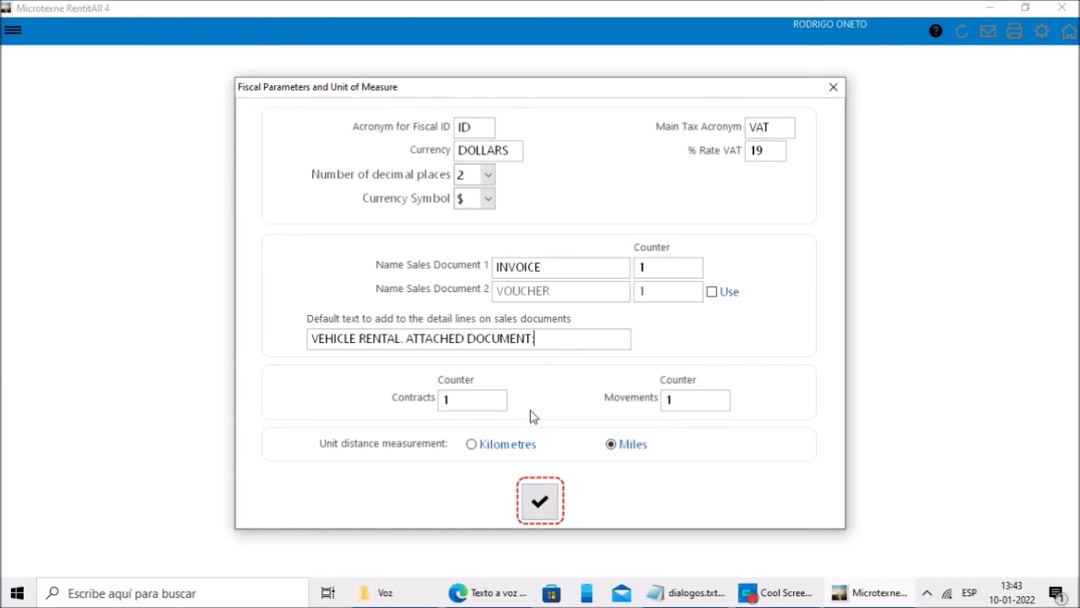
{"action": "left_click", "coordinate": [540, 500]}
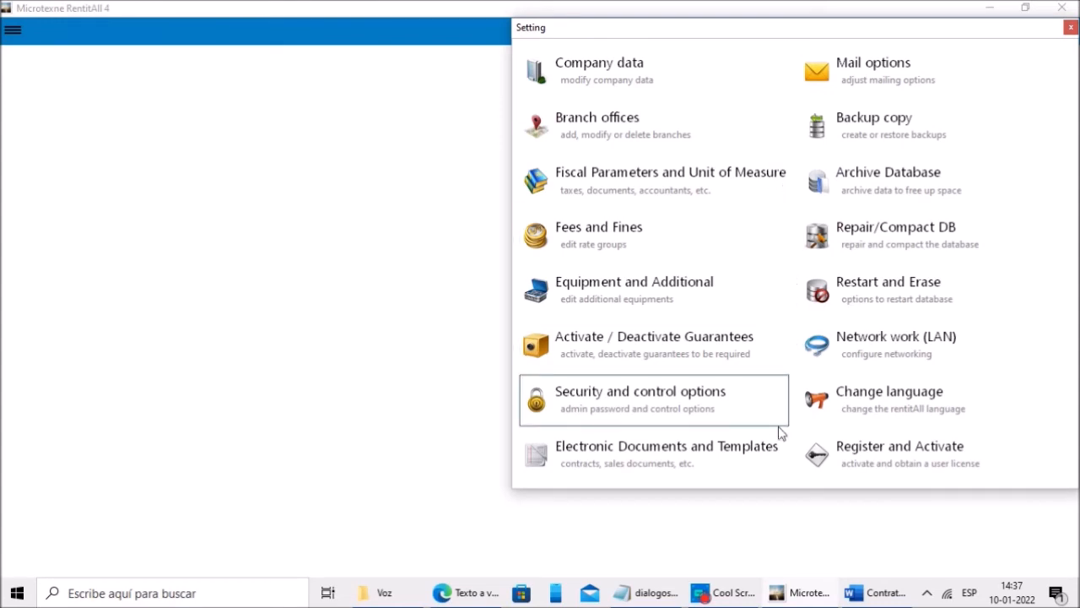
Step: Set sales documents to print INVOICE/VOUCHER and open the Contract A template
{"action": "left_click", "coordinate": [666, 463]}
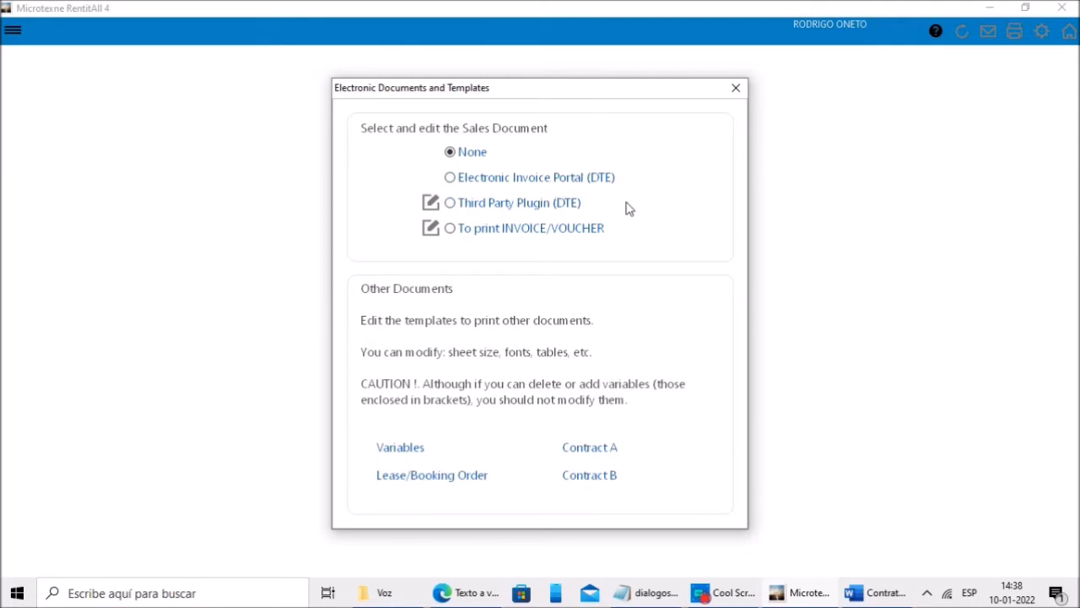
{"action": "left_click", "coordinate": [496, 235]}
{"action": "left_click", "coordinate": [535, 185]}
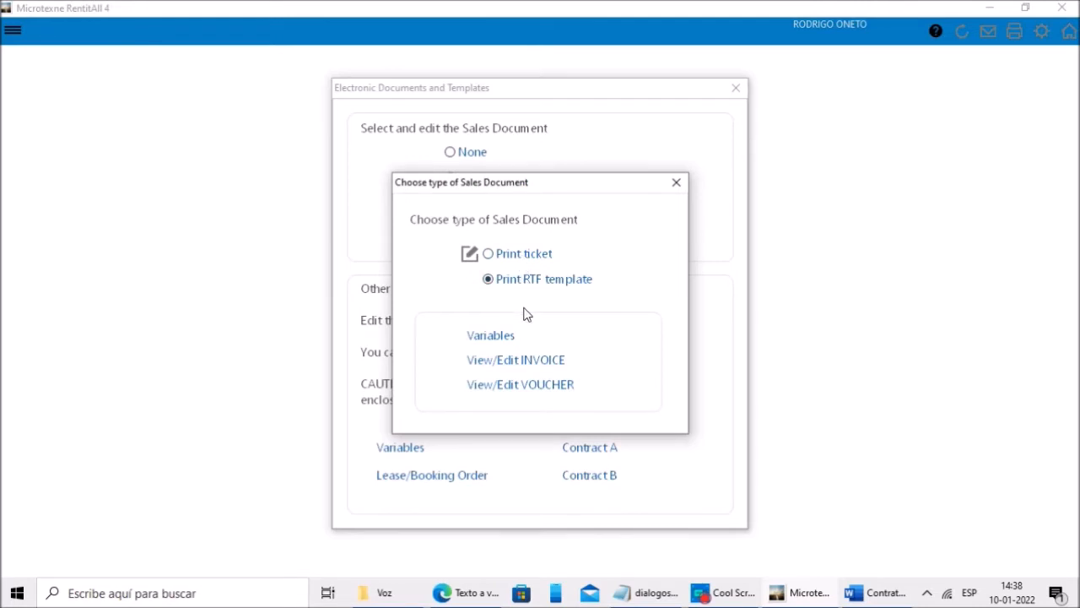
{"action": "left_click", "coordinate": [676, 184]}
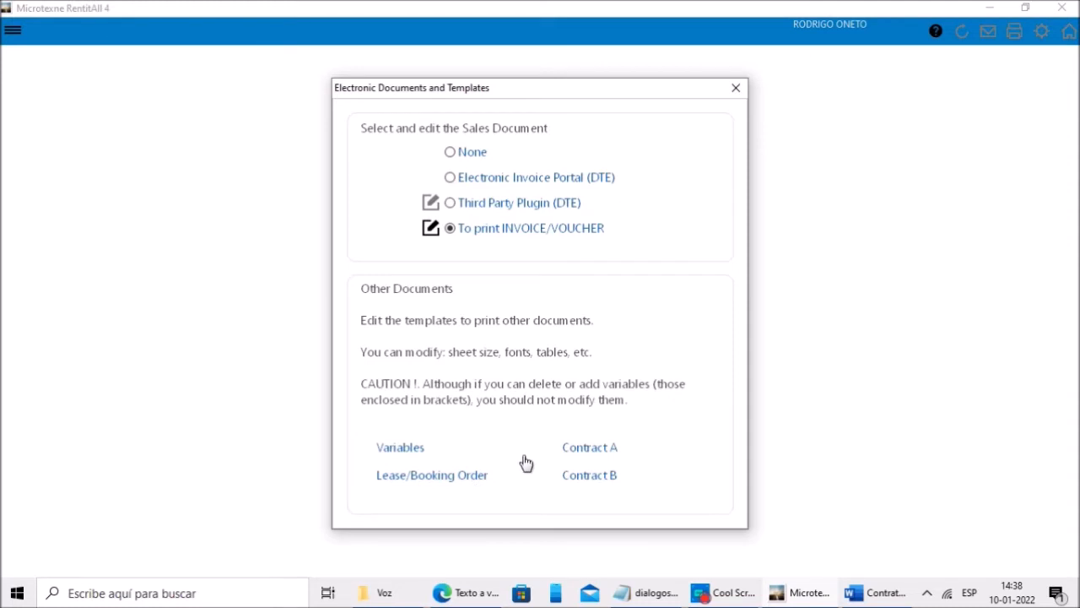
{"action": "left_click", "coordinate": [578, 448]}
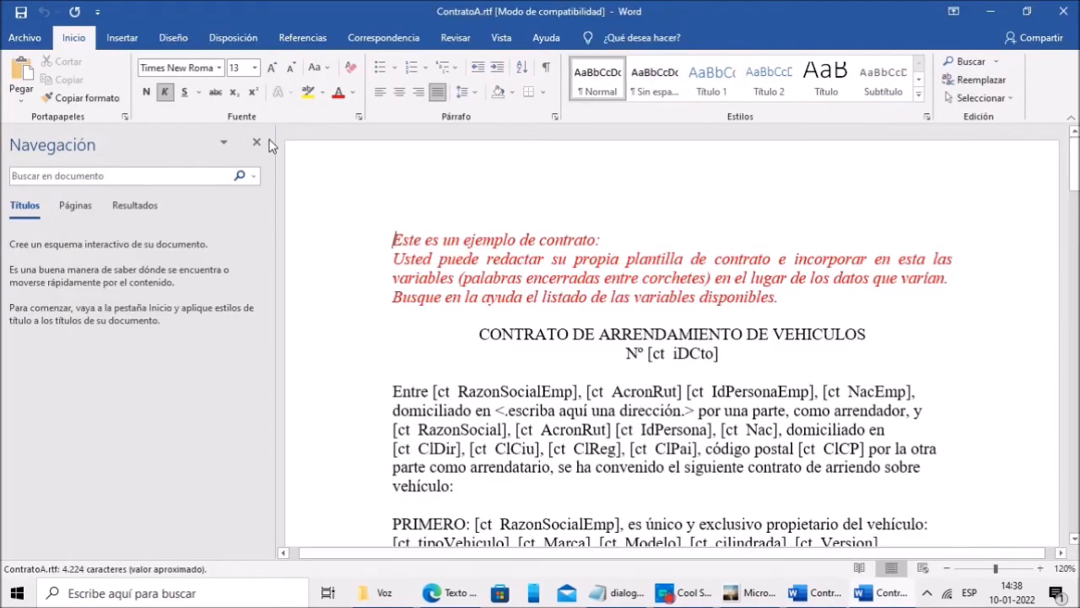
Step: Inspect the RazonSocialEmp variable in ContratoA.rtf, then close both Word windows
{"action": "left_click", "coordinate": [257, 145]}
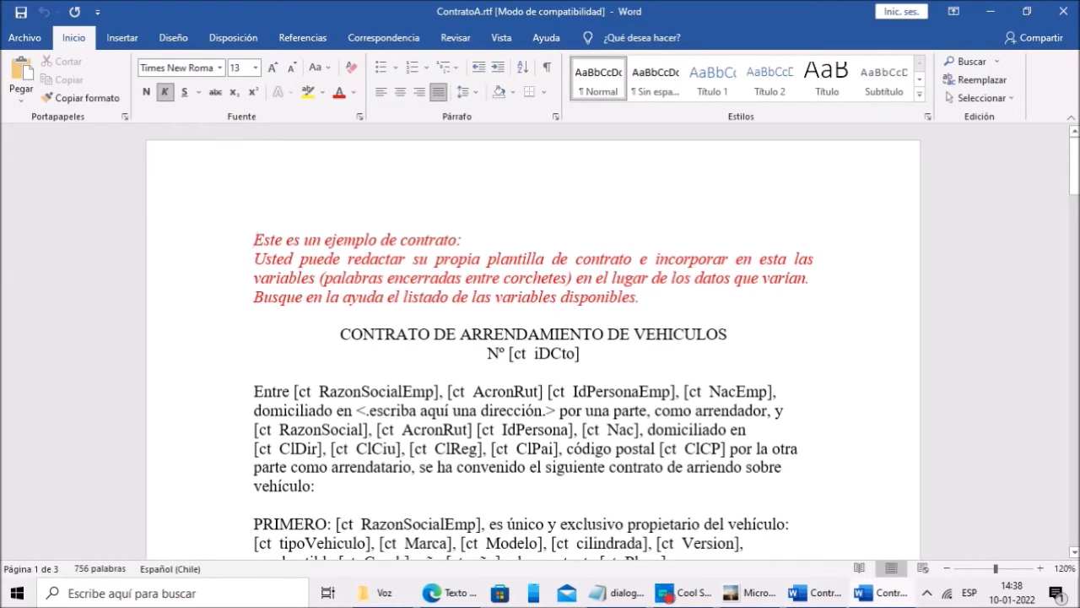
{"action": "scroll", "coordinate": [533, 341], "scroll_direction": "down", "scroll_amount": 5}
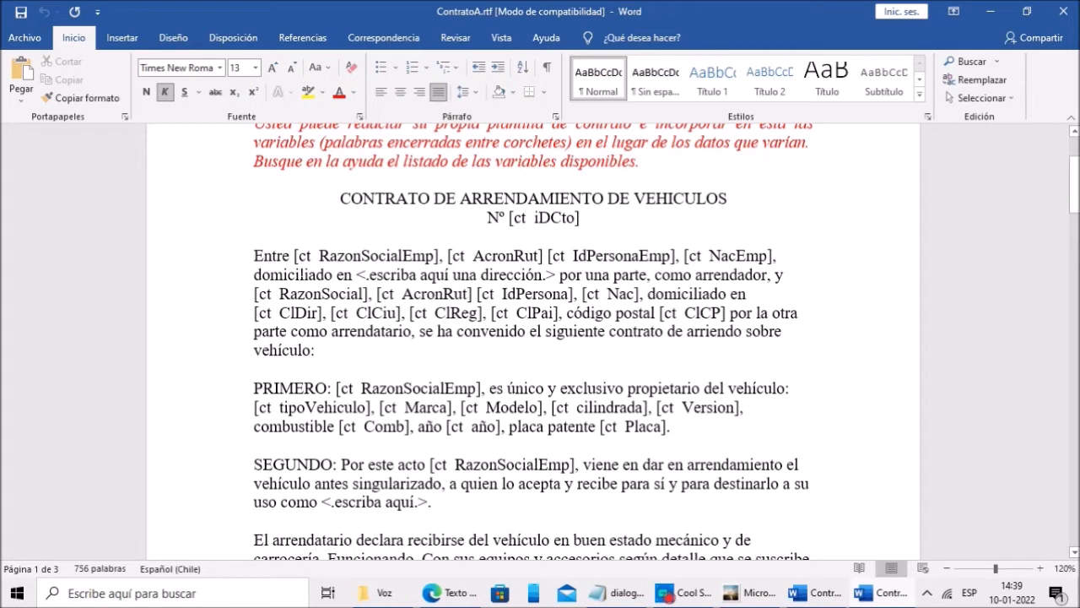
{"action": "scroll", "coordinate": [534, 341], "scroll_direction": "down", "scroll_amount": 1}
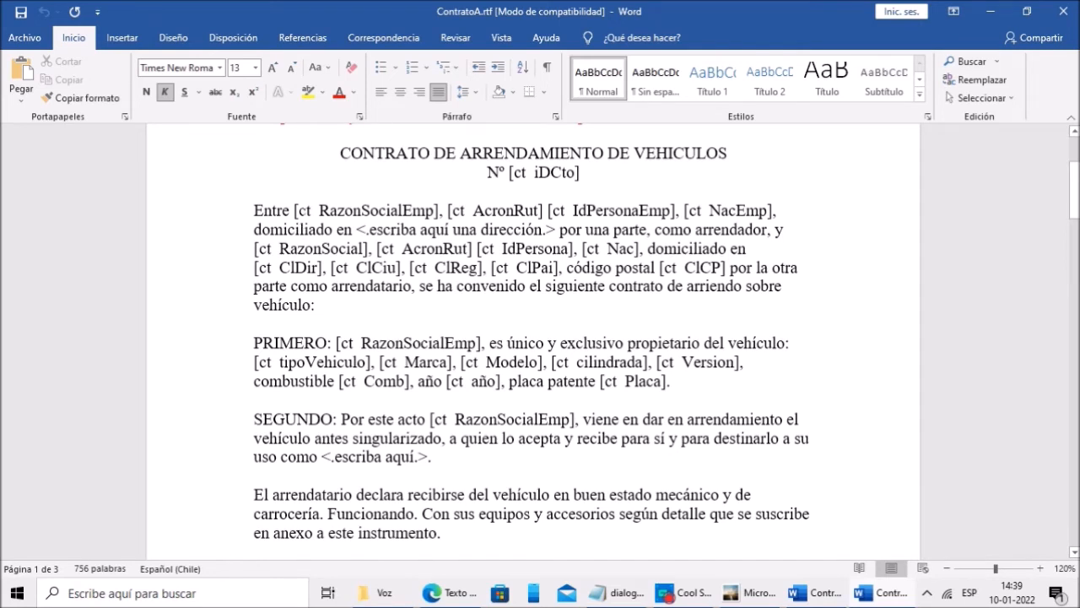
{"action": "left_click_drag", "start_coordinate": [297, 212], "coordinate": [435, 211]}
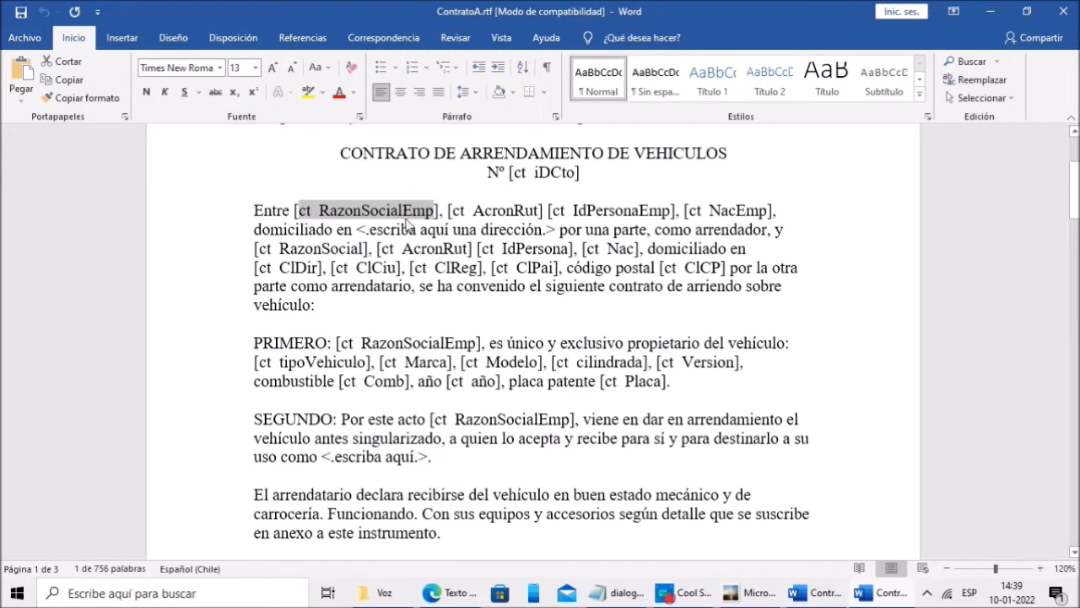
{"action": "left_click", "coordinate": [443, 249]}
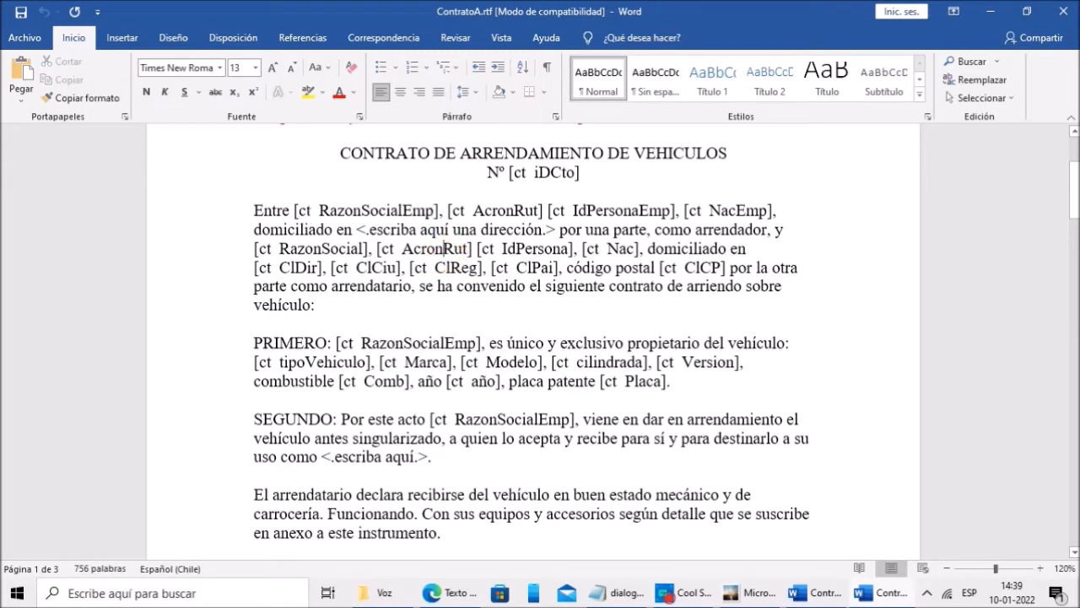
{"action": "left_click", "coordinate": [425, 306]}
{"action": "left_click", "coordinate": [1062, 13]}
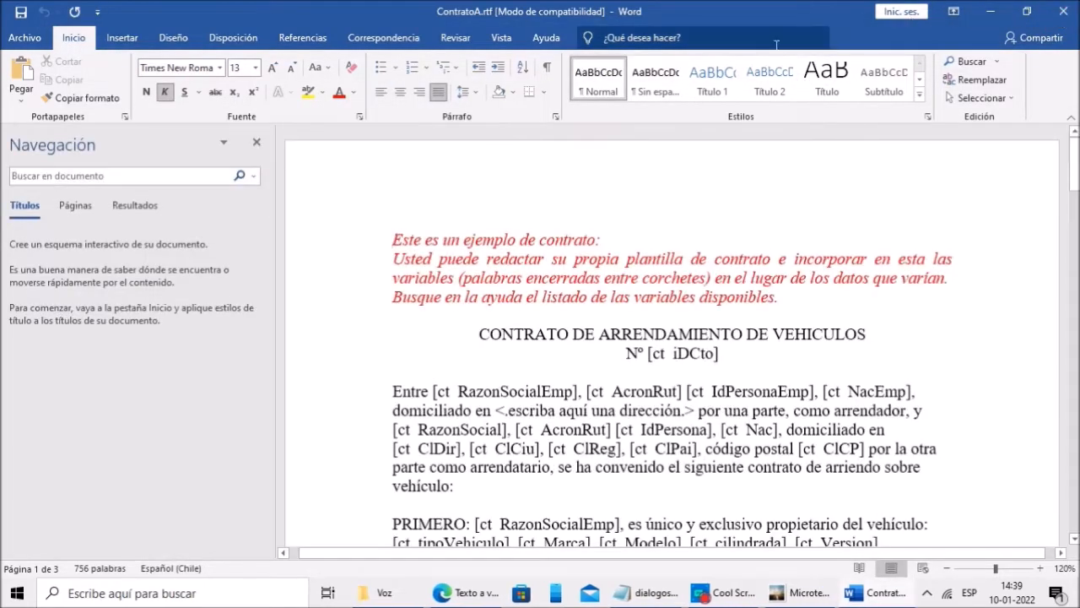
{"action": "left_click", "coordinate": [1062, 12]}
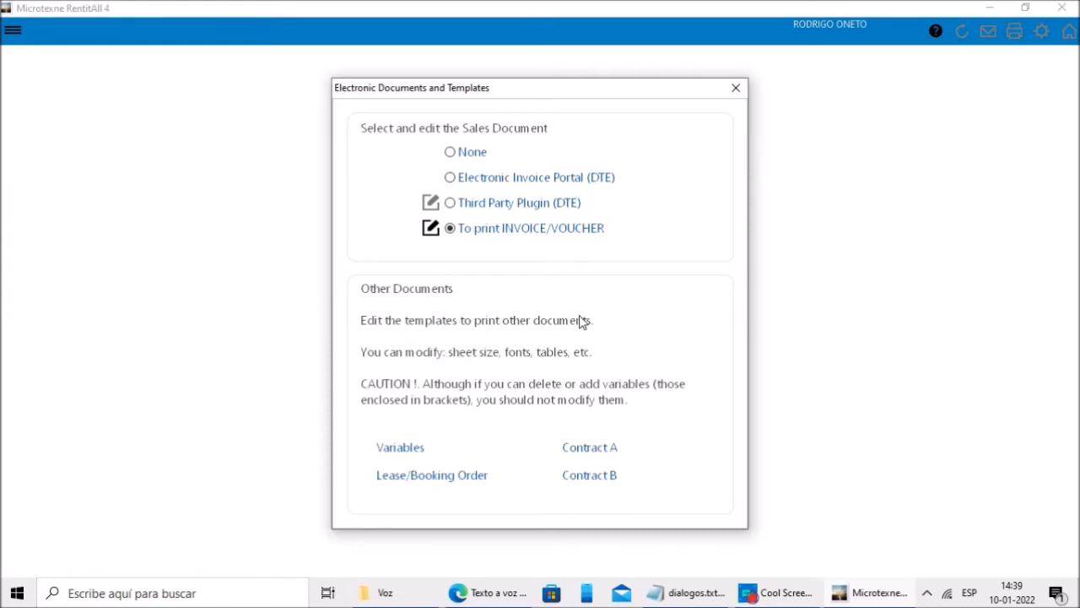
Step: Open the template Variables list page in Edge and scroll through it
{"action": "left_click", "coordinate": [407, 448]}
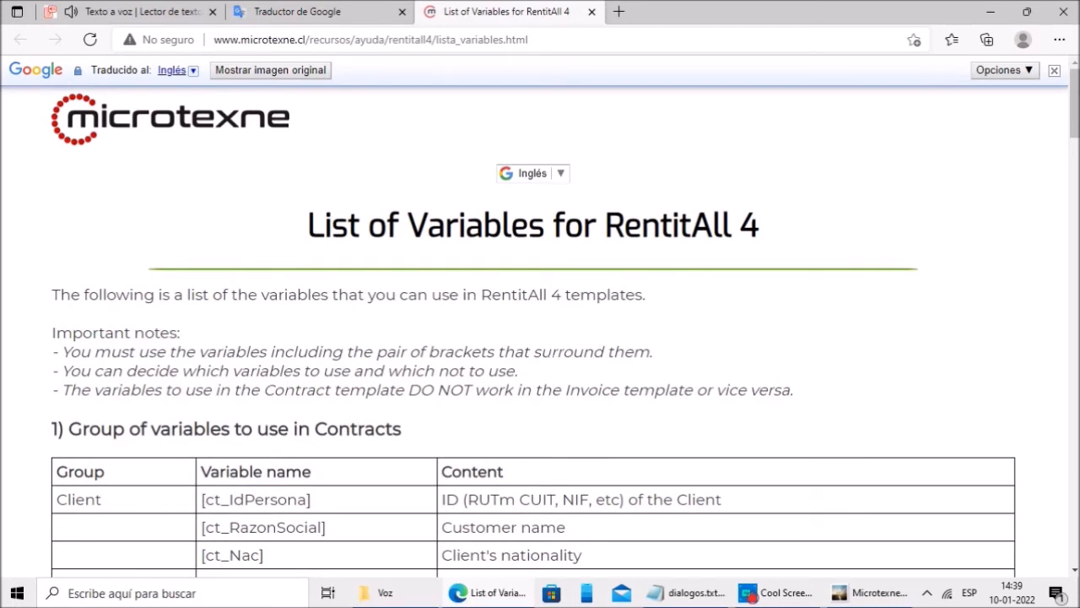
{"action": "scroll", "coordinate": [550, 357], "scroll_direction": "down", "scroll_amount": 10}
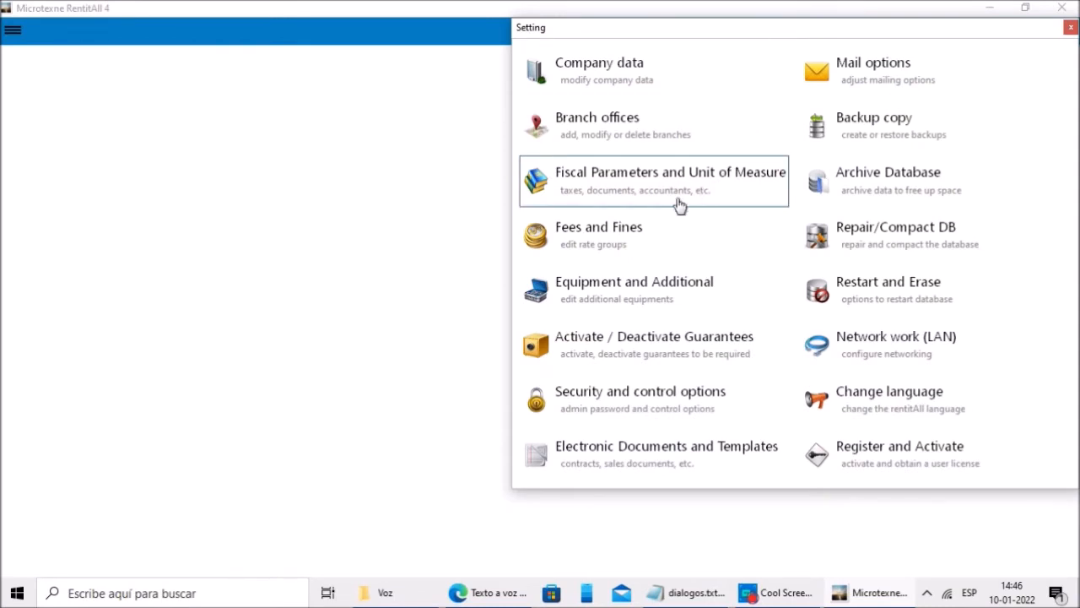
Step: Open Fees and Fines and its Create/Edit Groups rate group editor
{"action": "left_click", "coordinate": [568, 242]}
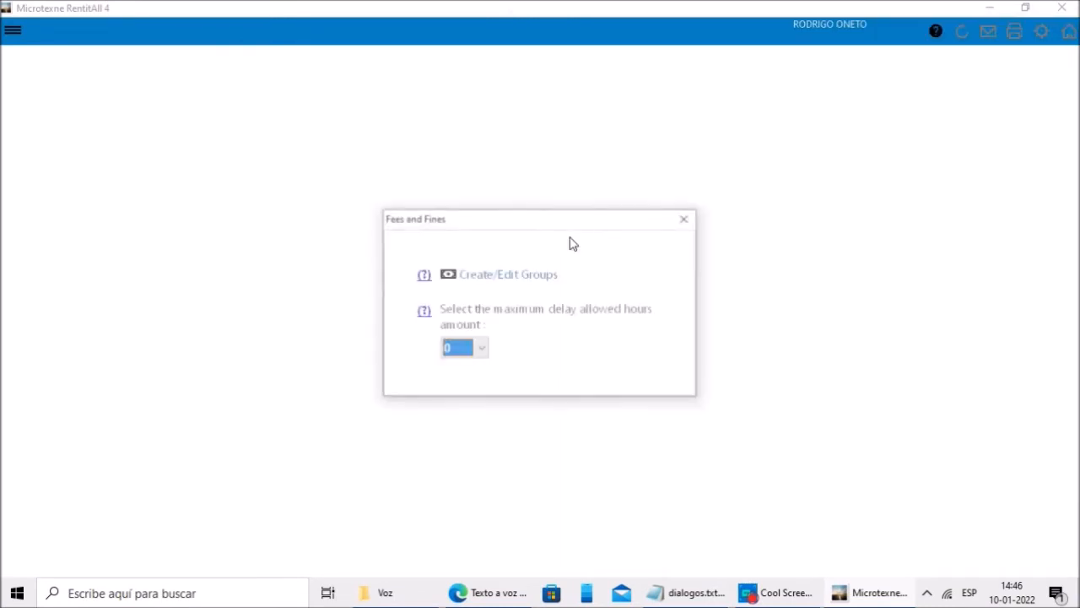
{"action": "left_click", "coordinate": [523, 286]}
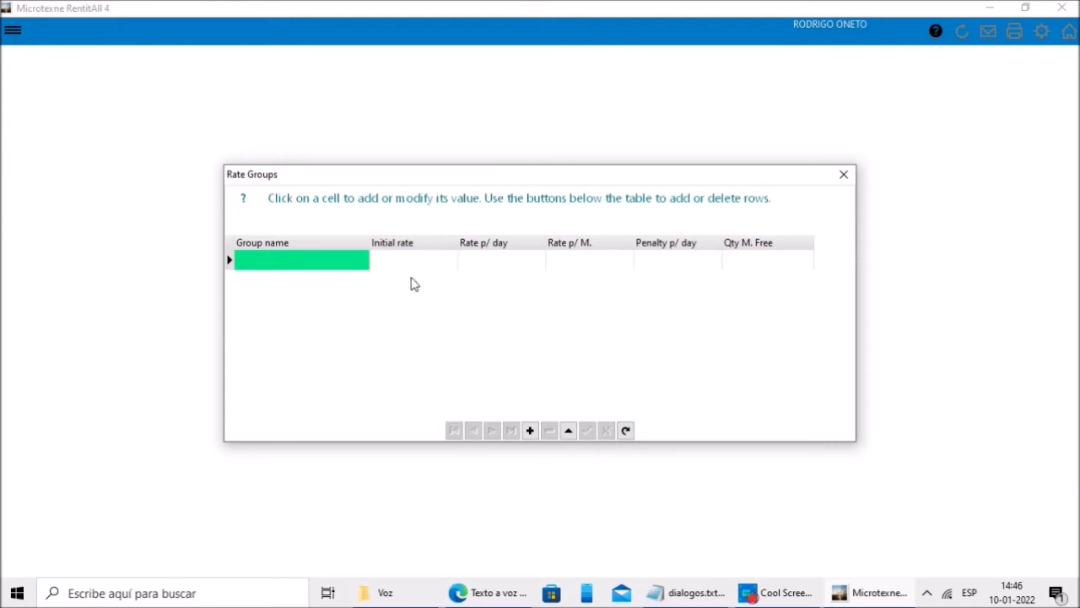
{"action": "left_click", "coordinate": [334, 262]}
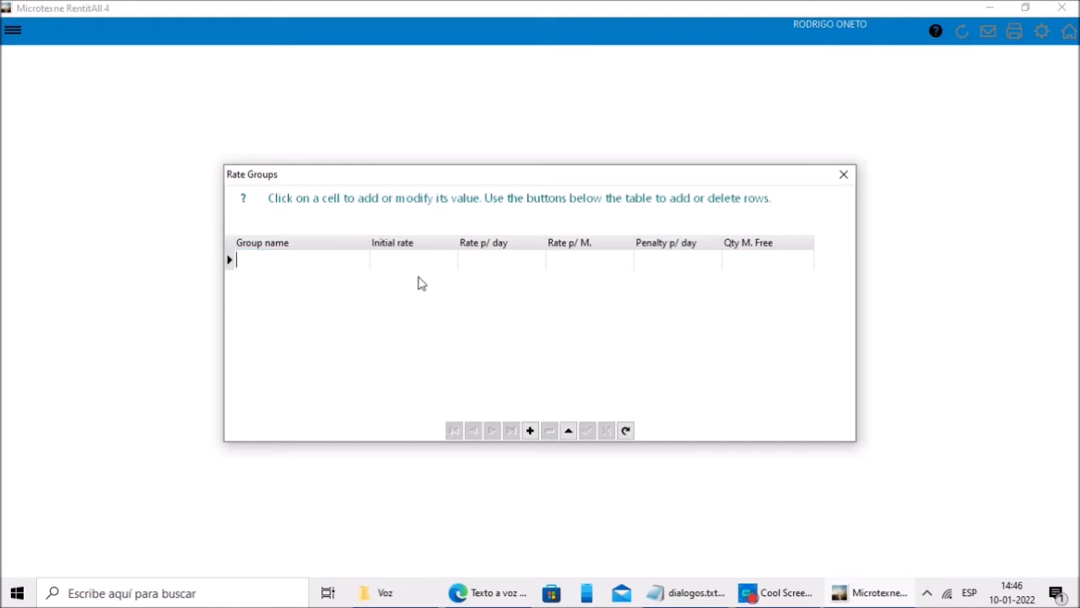
{"action": "left_click", "coordinate": [501, 265]}
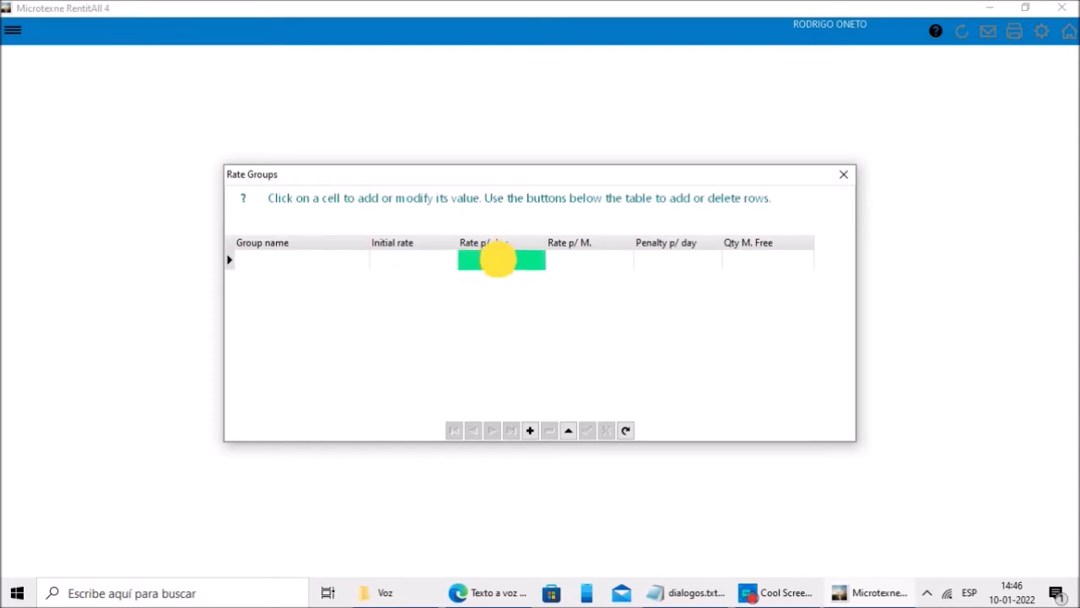
{"action": "left_click", "coordinate": [638, 261]}
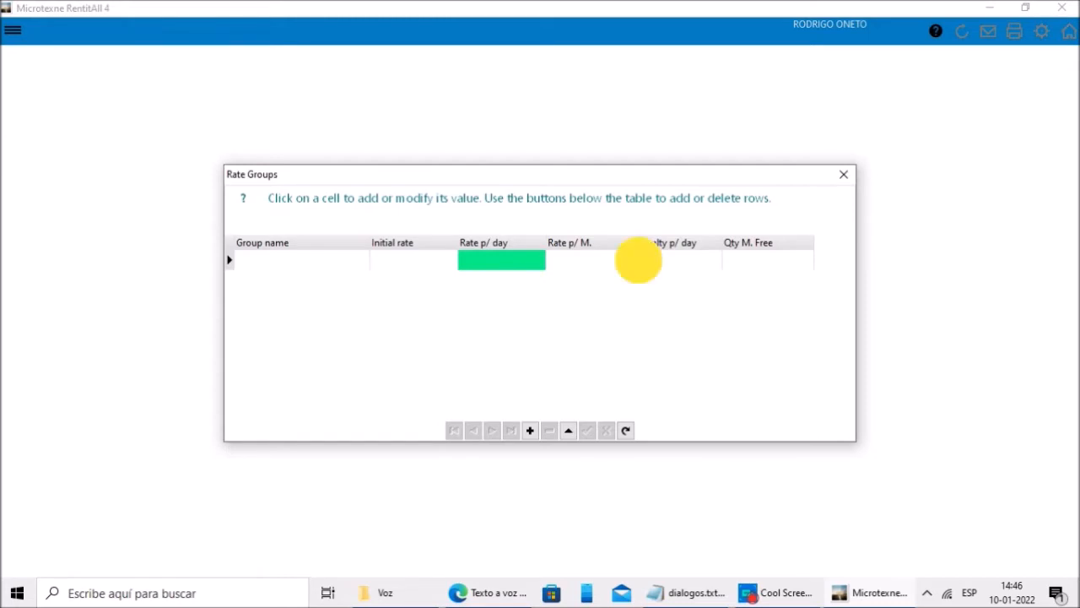
{"action": "left_click", "coordinate": [727, 264]}
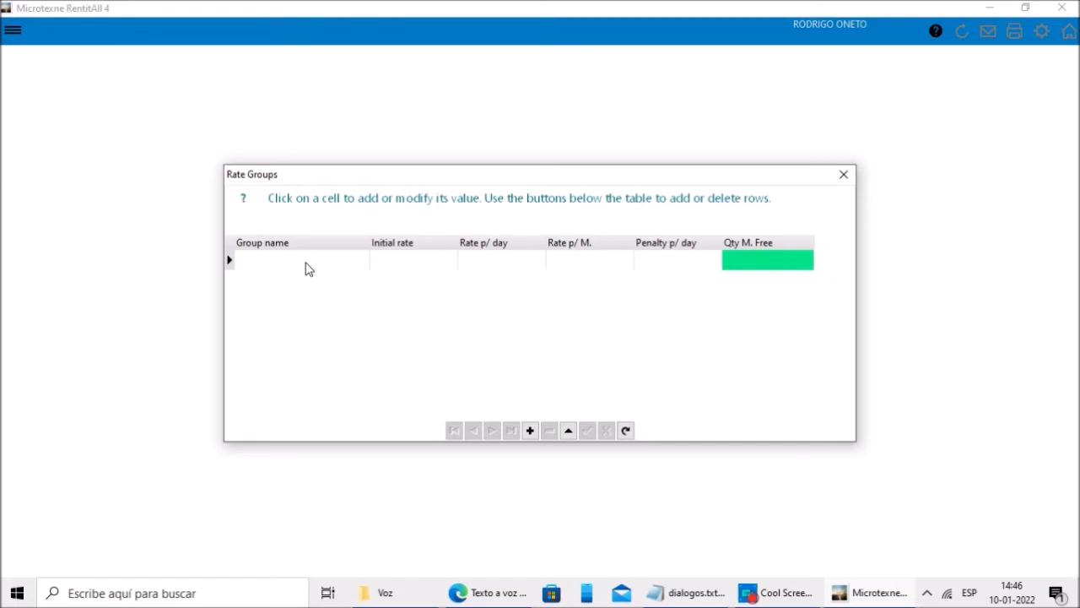
Step: Add rate groups car a (10, 12, 100) and car b (15, 18, 100)
{"action": "type", "text": "car a"}
{"action": "key", "text": "Tab"}
{"action": "key", "text": "Tab"}
{"action": "type", "text": "10"}
{"action": "key", "text": "Tab"}
{"action": "key", "text": "Tab"}
{"action": "type", "text": "12"}
{"action": "key", "text": "Tab"}
{"action": "type", "text": "100"}
{"action": "key", "text": "Tab"}
{"action": "type", "text": "car b"}
{"action": "key", "text": "Tab"}
{"action": "key", "text": "Tab"}
{"action": "type", "text": "15"}
{"action": "key", "text": "Tab"}
{"action": "key", "text": "Tab"}
{"action": "type", "text": "18"}
{"action": "key", "text": "Tab"}
{"action": "type", "text": "100"}
Step: Add rate groups motorcy a (9, 15, 60) and motorcy b (12, 15), then close the table
{"action": "key", "text": "Tab"}
{"action": "type", "text": "motorcy a"}
{"action": "key", "text": "Tab"}
{"action": "key", "text": "Tab"}
{"action": "type", "text": "9"}
{"action": "key", "text": "Tab"}
{"action": "key", "text": "Tab"}
{"action": "type", "text": "15"}
{"action": "key", "text": "Tab"}
{"action": "type", "text": "60"}
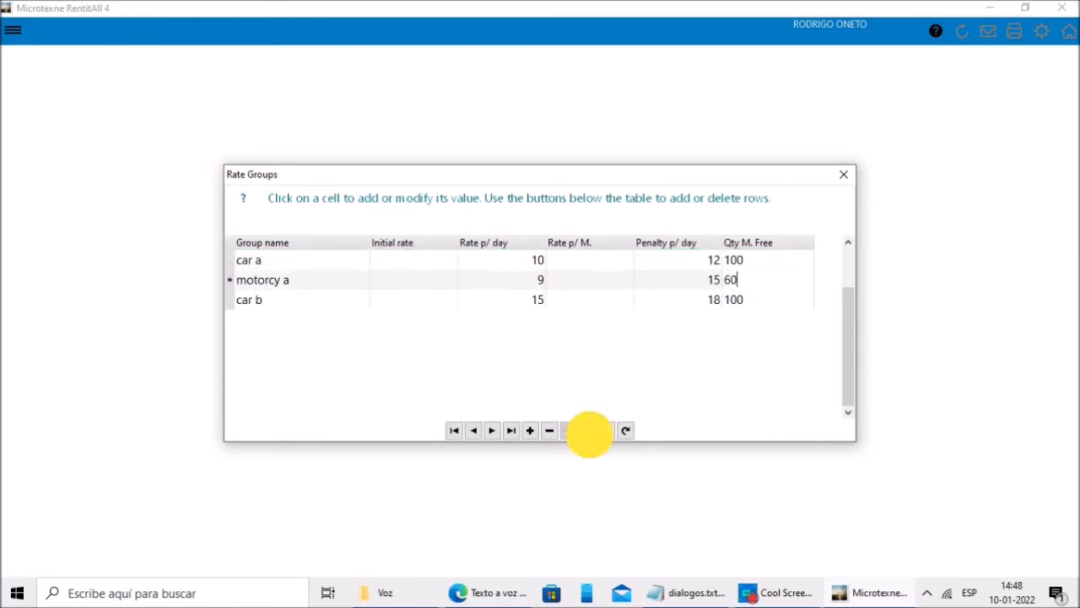
{"action": "left_click", "coordinate": [589, 433]}
{"action": "left_click", "coordinate": [529, 432]}
{"action": "left_click", "coordinate": [262, 305]}
{"action": "type", "text": "motorcy b"}
{"action": "key", "text": "Tab"}
{"action": "key", "text": "Tab"}
{"action": "type", "text": "12"}
{"action": "key", "text": "Tab"}
{"action": "key", "text": "Tab"}
{"action": "type", "text": "15"}
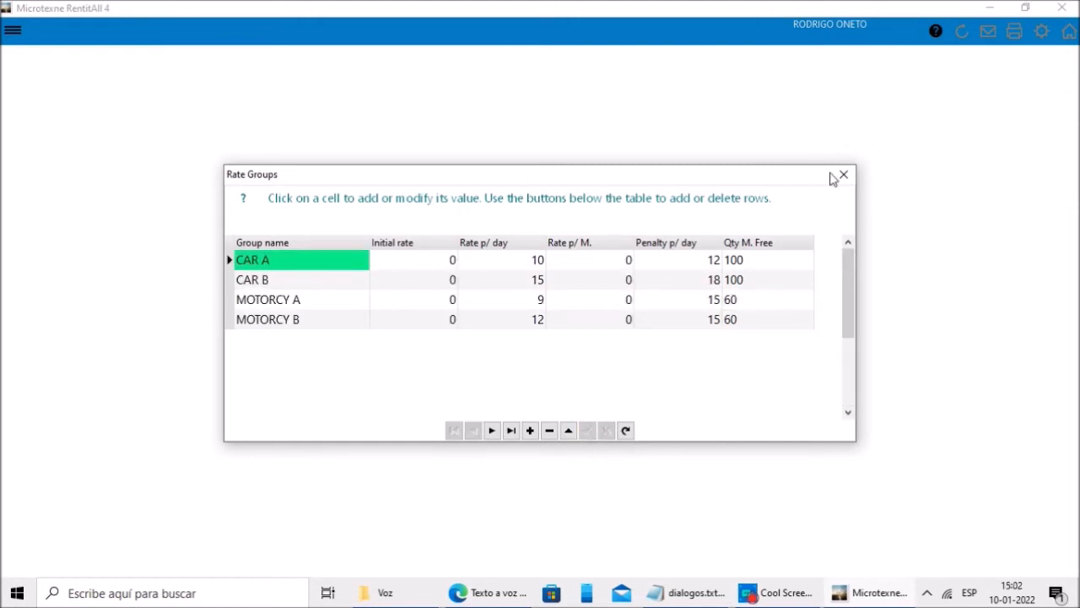
{"action": "left_click", "coordinate": [842, 175]}
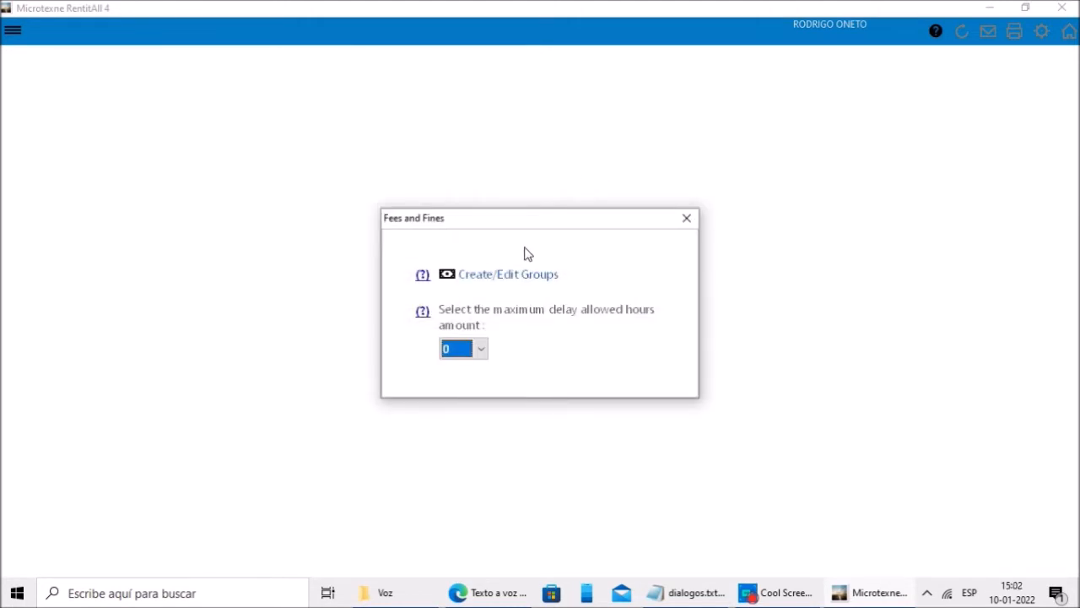
{"action": "left_click", "coordinate": [481, 349]}
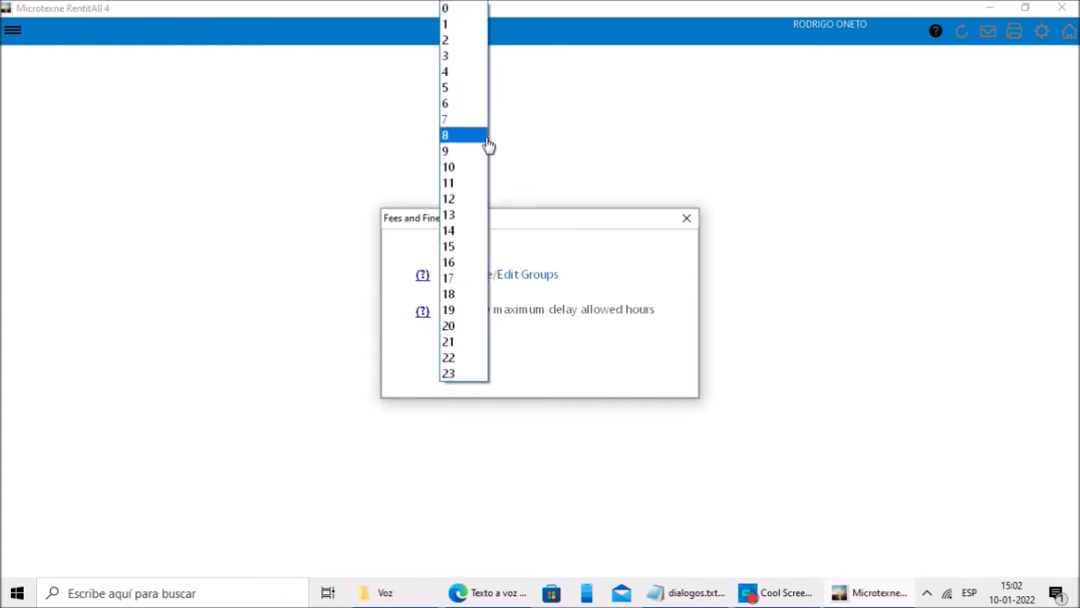
{"action": "left_click", "coordinate": [590, 268]}
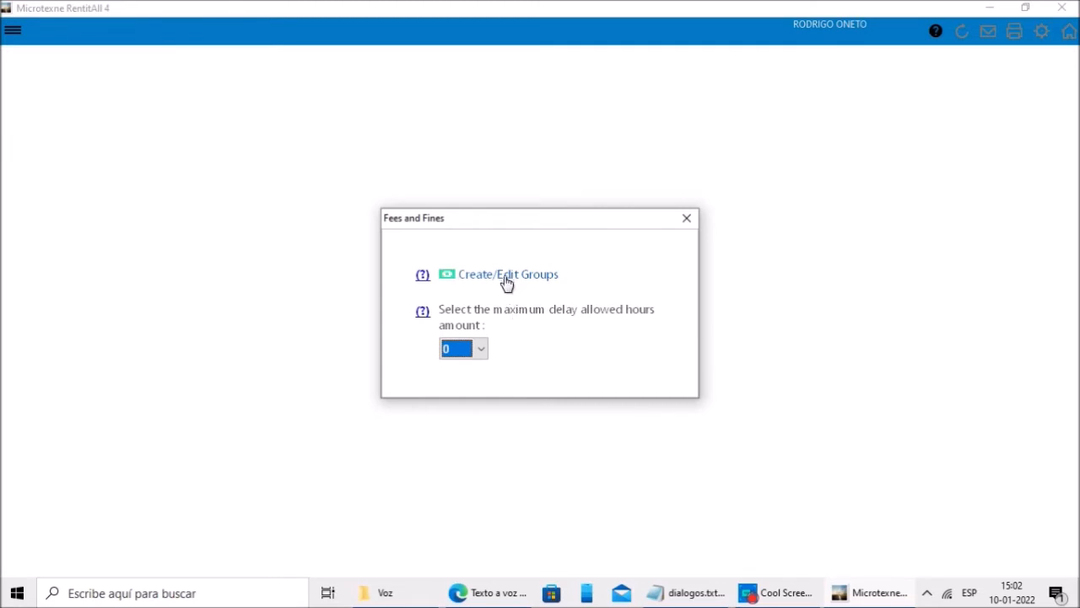
{"action": "left_click", "coordinate": [480, 348]}
{"action": "left_click", "coordinate": [450, 12]}
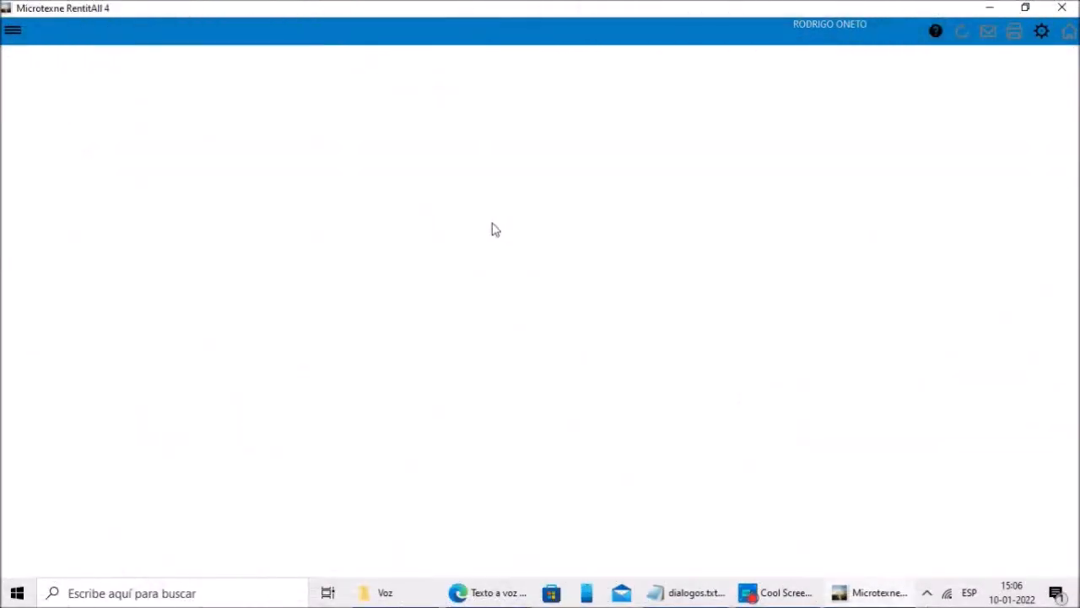
Step: From People > Employees, select the single employee row and open it with Edit
{"action": "left_click", "coordinate": [13, 32]}
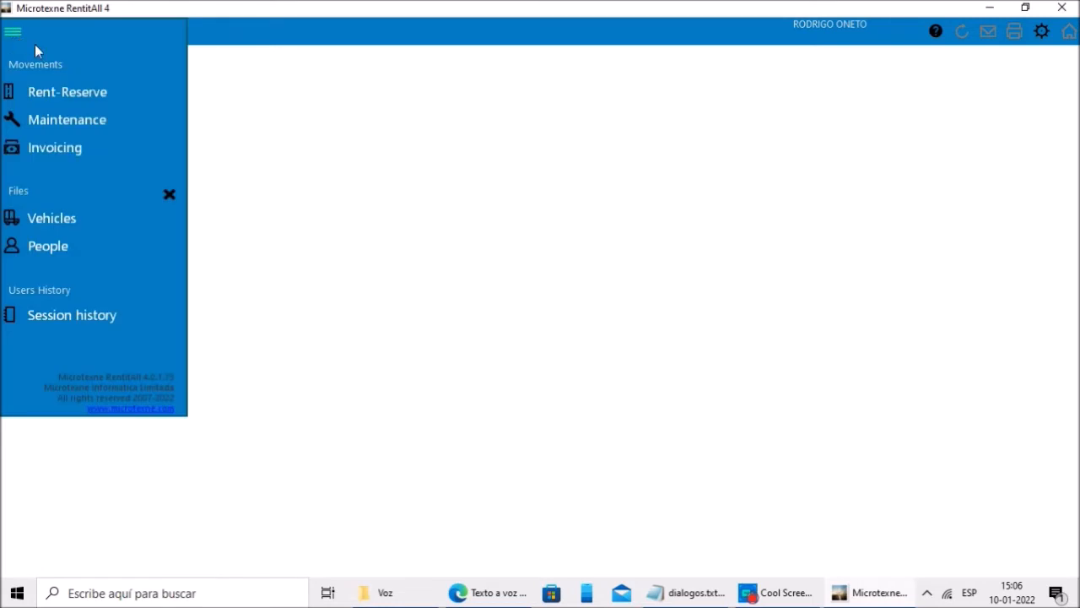
{"action": "left_click", "coordinate": [71, 237]}
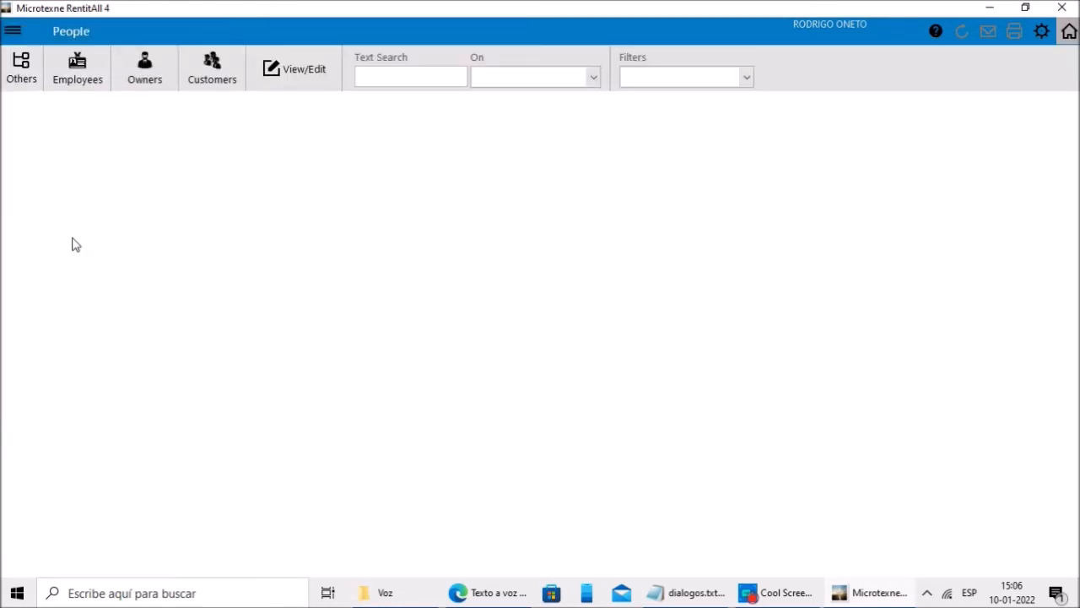
{"action": "left_click", "coordinate": [78, 74]}
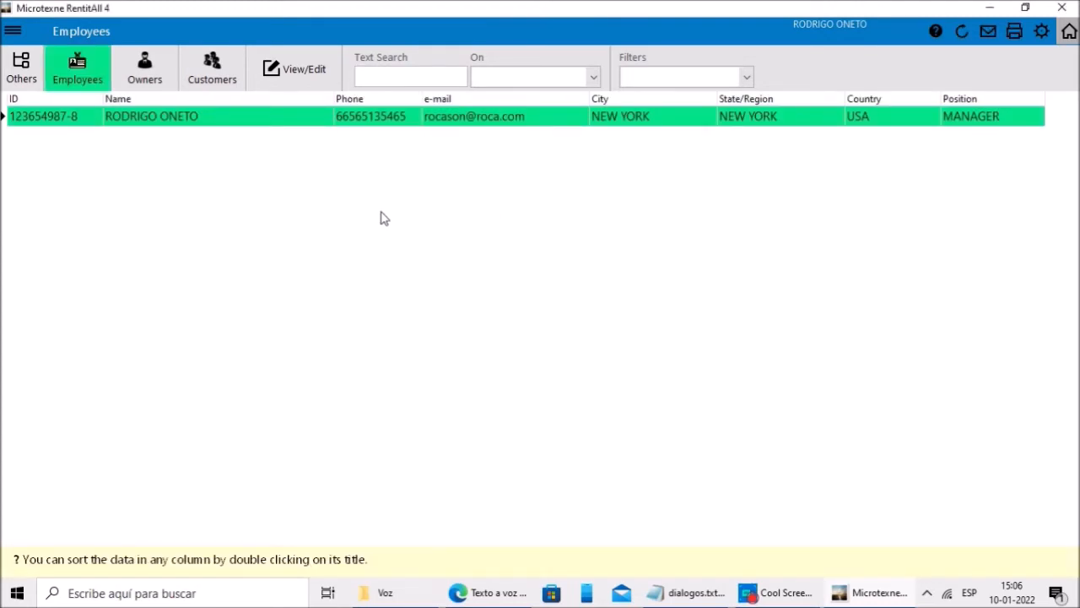
{"action": "left_click", "coordinate": [309, 72]}
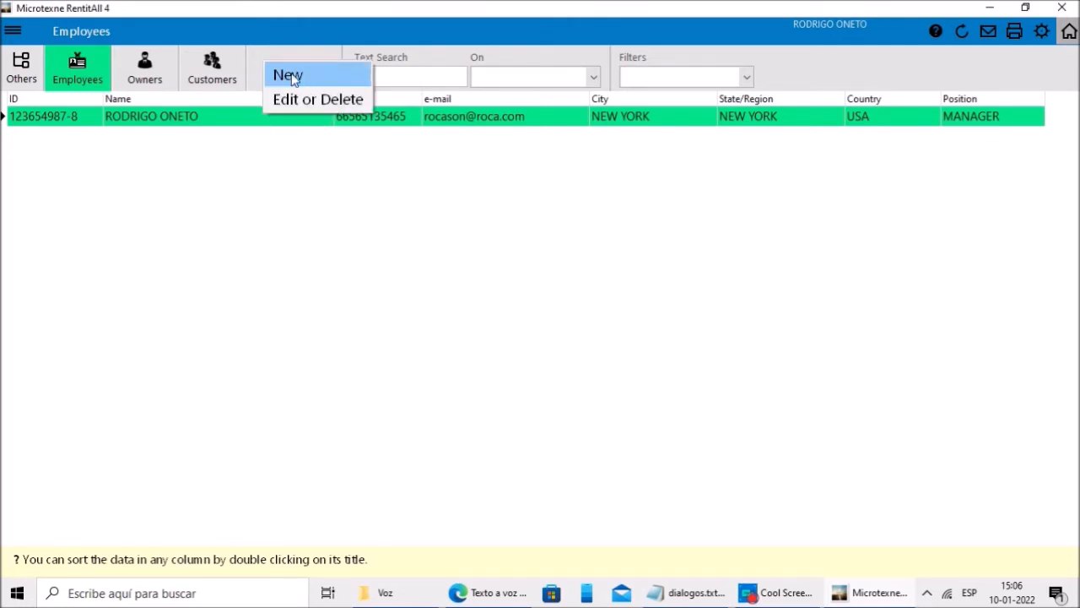
{"action": "left_click", "coordinate": [310, 177]}
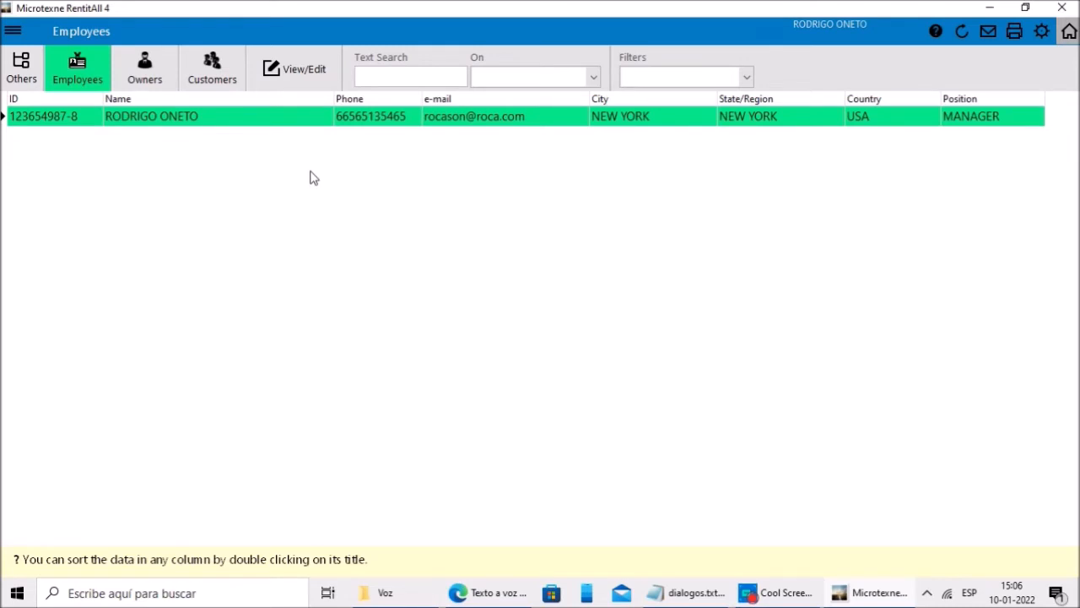
{"action": "left_click", "coordinate": [319, 123]}
{"action": "left_click", "coordinate": [309, 71]}
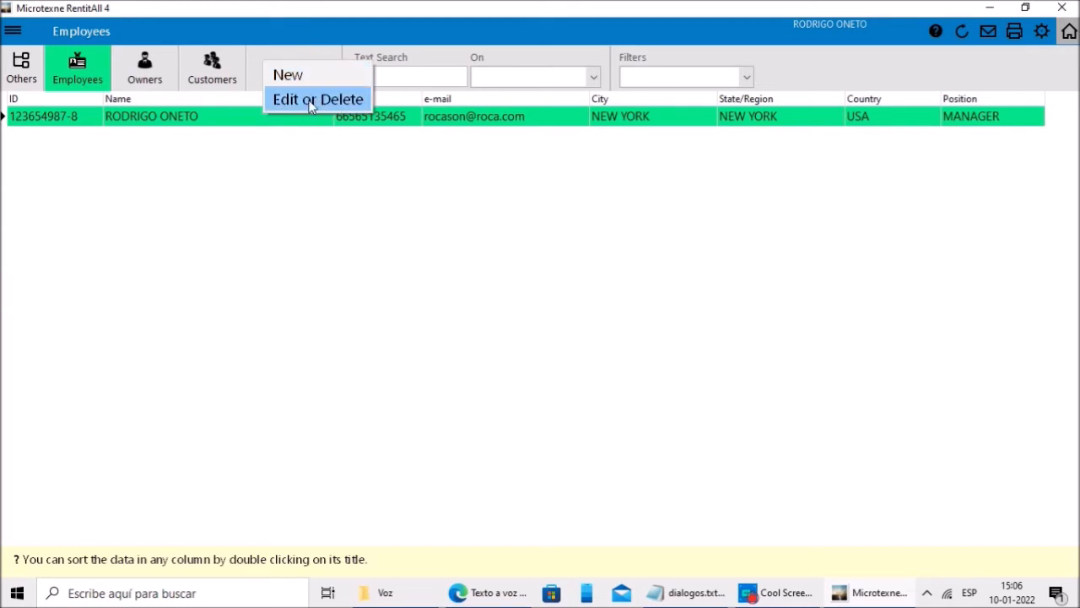
{"action": "left_click", "coordinate": [312, 101]}
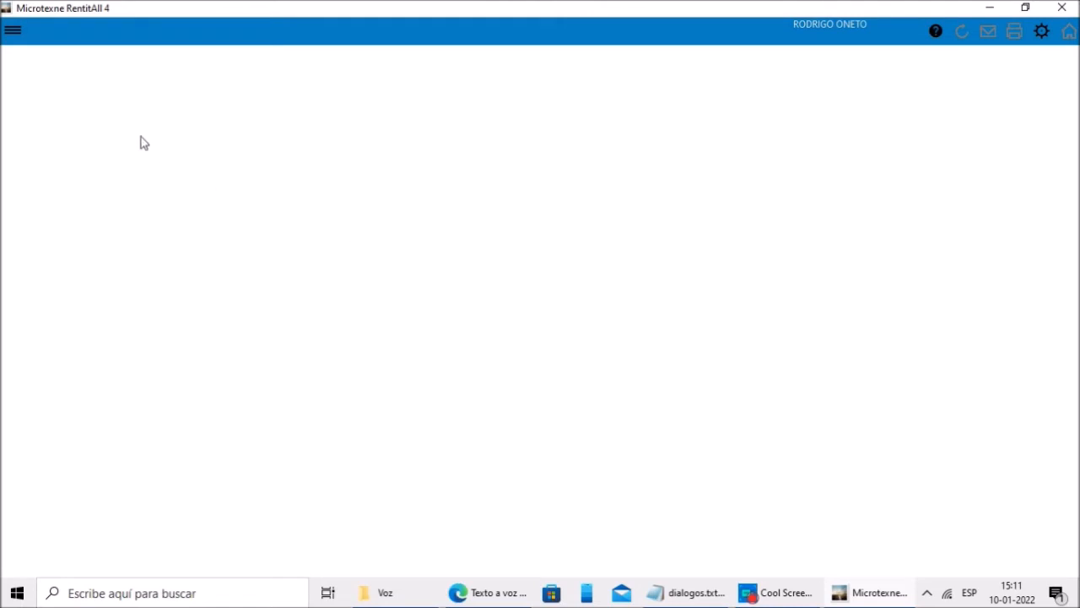
{"action": "left_click", "coordinate": [14, 37]}
{"action": "left_click", "coordinate": [56, 247]}
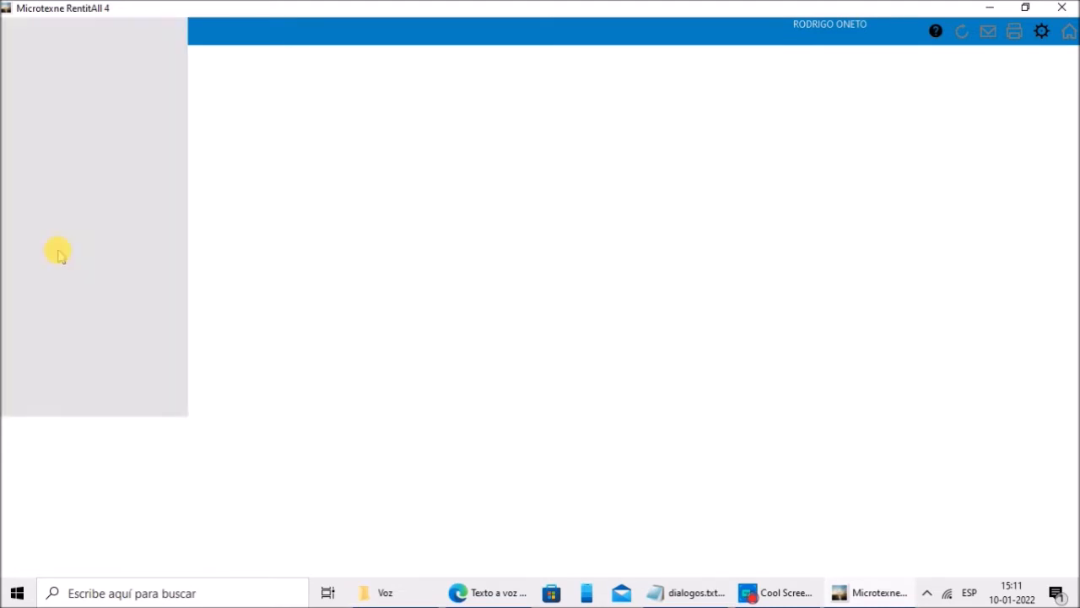
{"action": "left_click", "coordinate": [142, 74]}
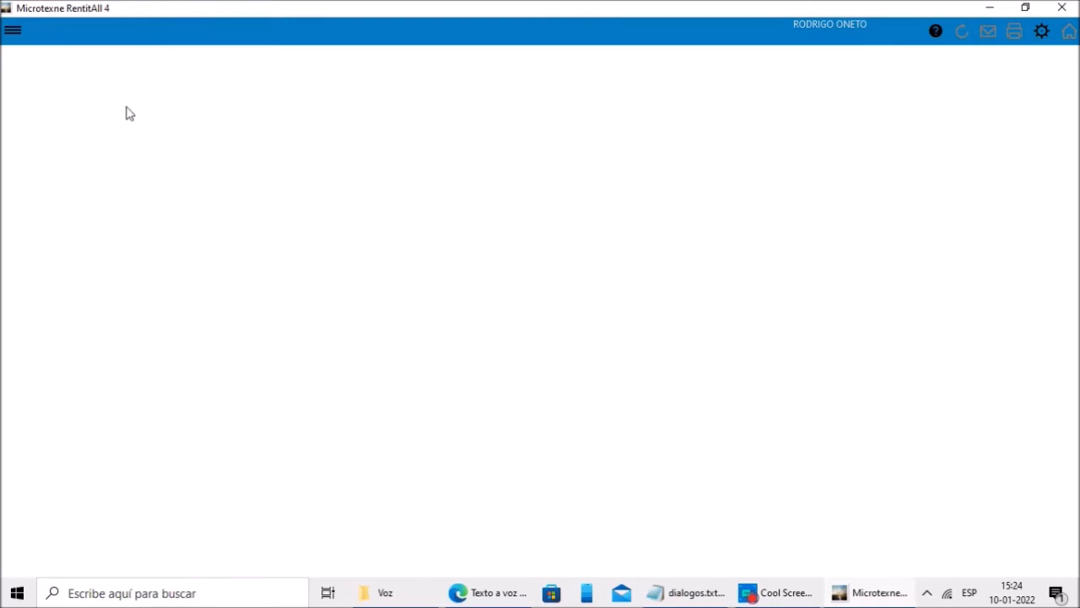
Step: Start a new vehicle record from Vehicles and look through the type and location lists
{"action": "left_click", "coordinate": [14, 33]}
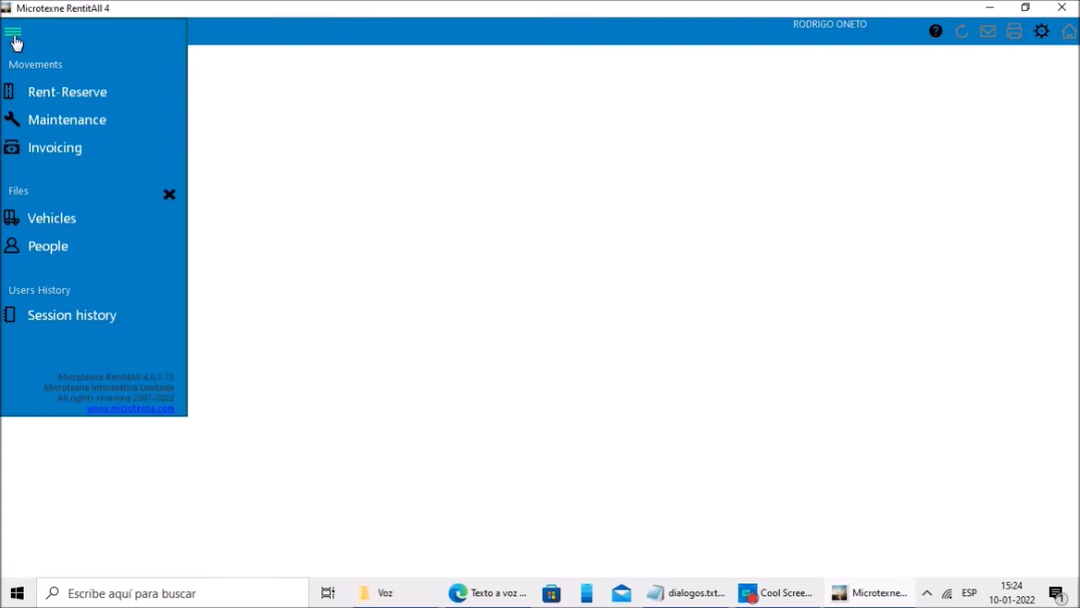
{"action": "left_click", "coordinate": [60, 221]}
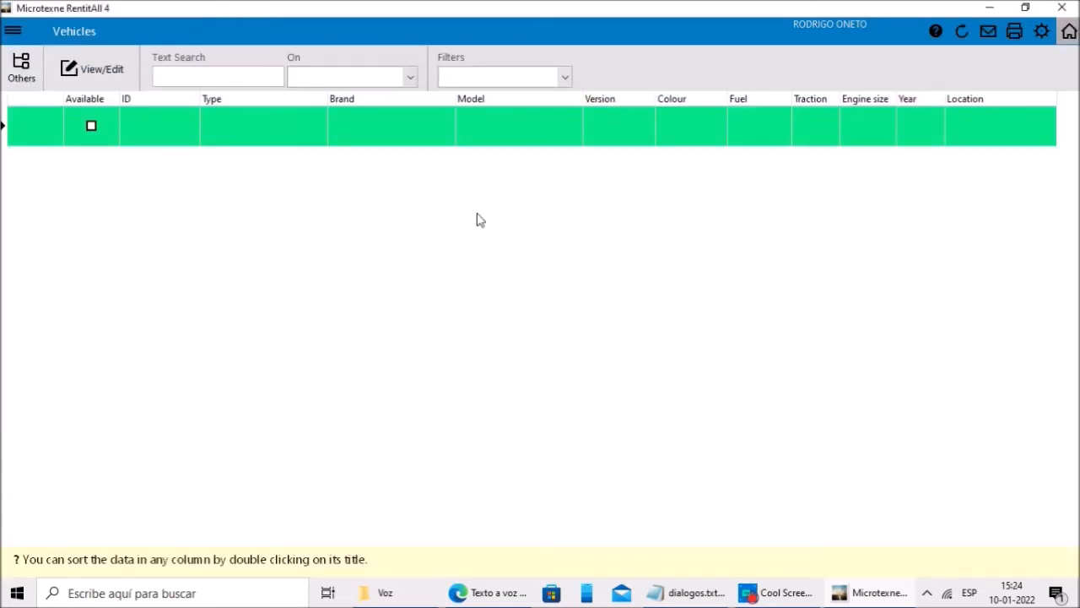
{"action": "left_click", "coordinate": [95, 69]}
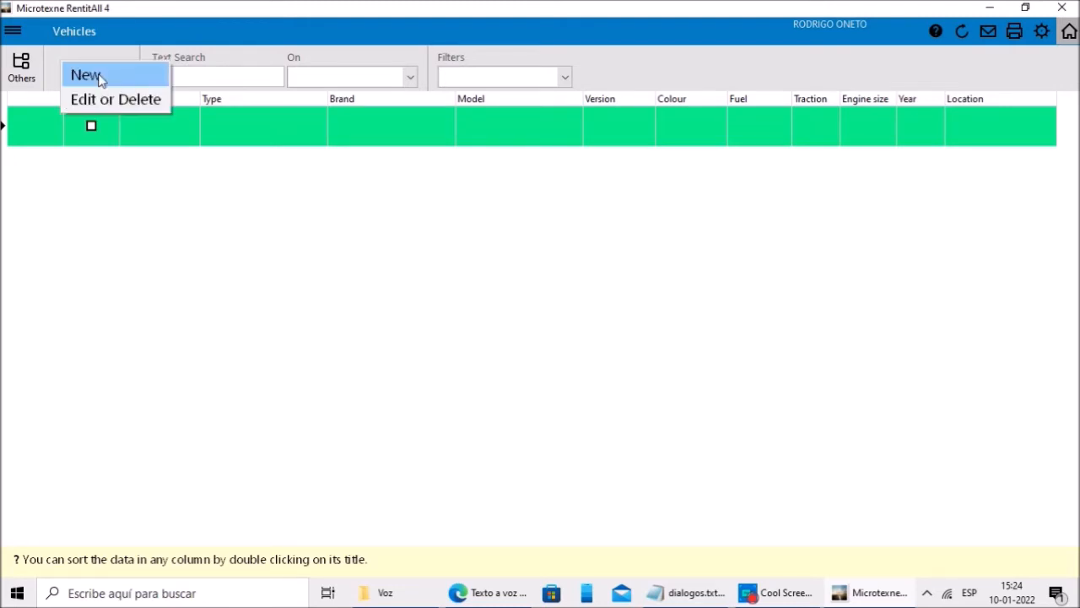
{"action": "left_click", "coordinate": [87, 76]}
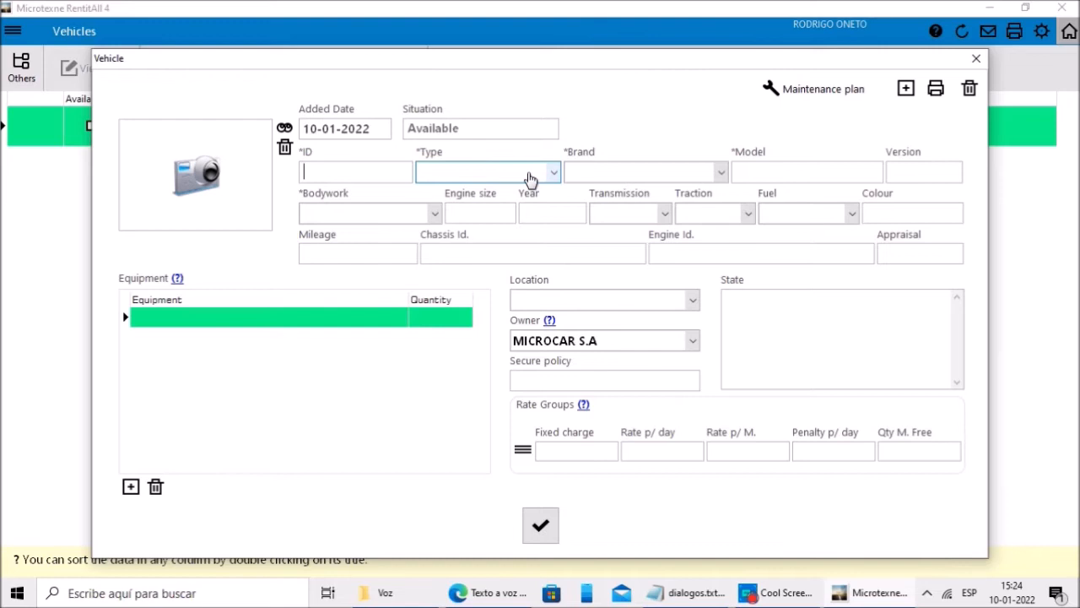
{"action": "left_click", "coordinate": [530, 179]}
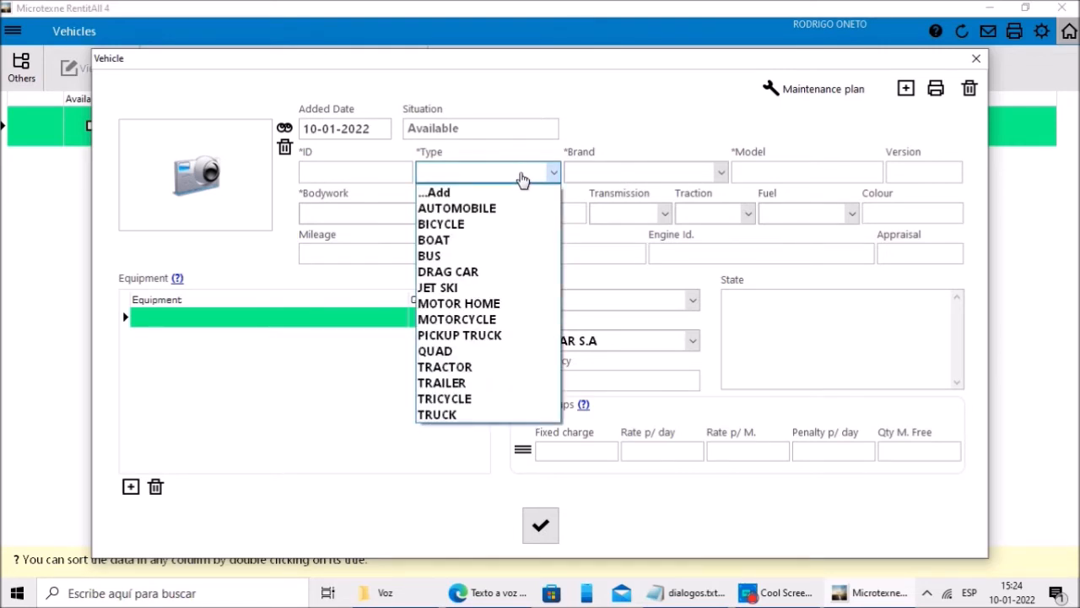
{"action": "left_click", "coordinate": [588, 101]}
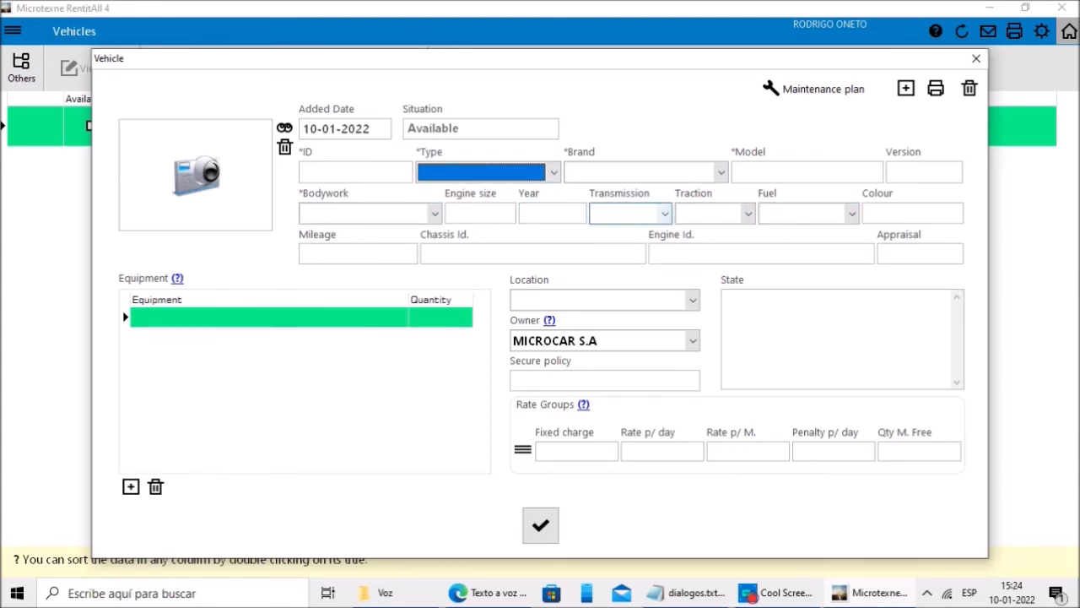
{"action": "left_click", "coordinate": [640, 253]}
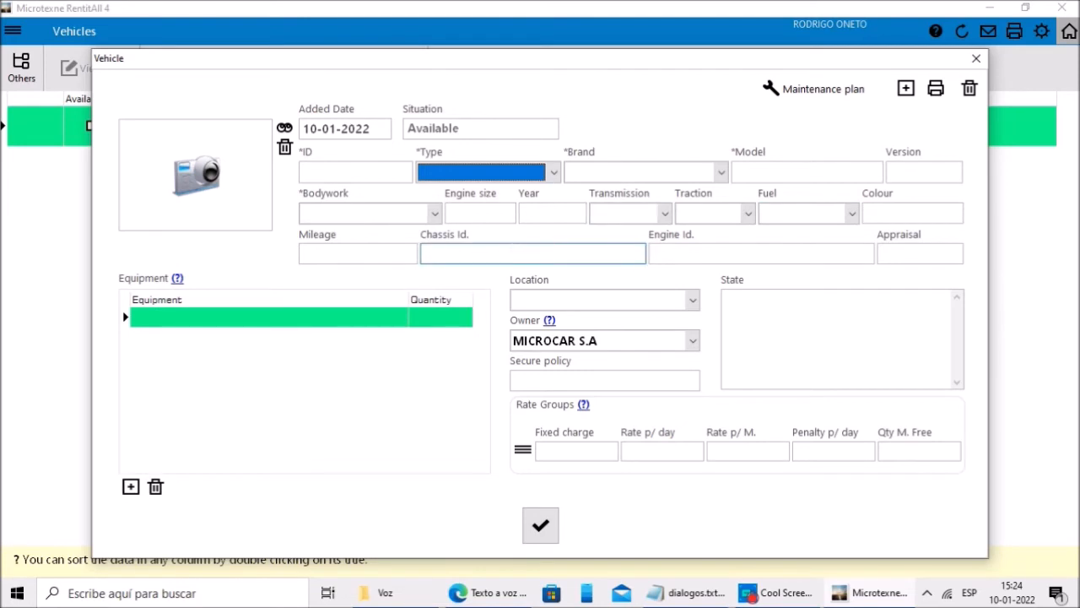
{"action": "left_click", "coordinate": [537, 300]}
{"action": "left_click", "coordinate": [542, 304]}
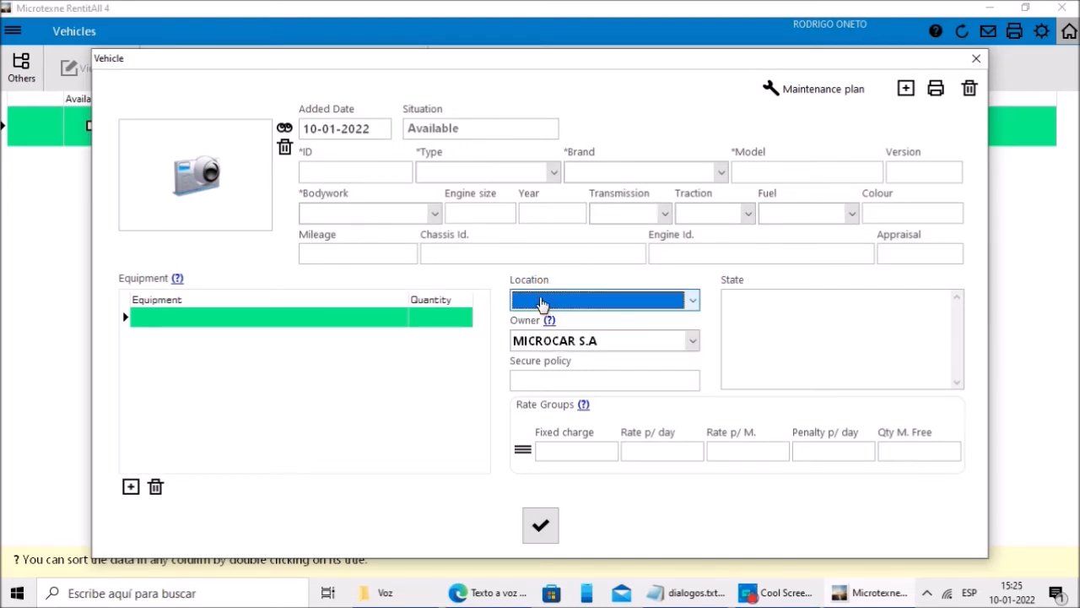
{"action": "left_click", "coordinate": [541, 304]}
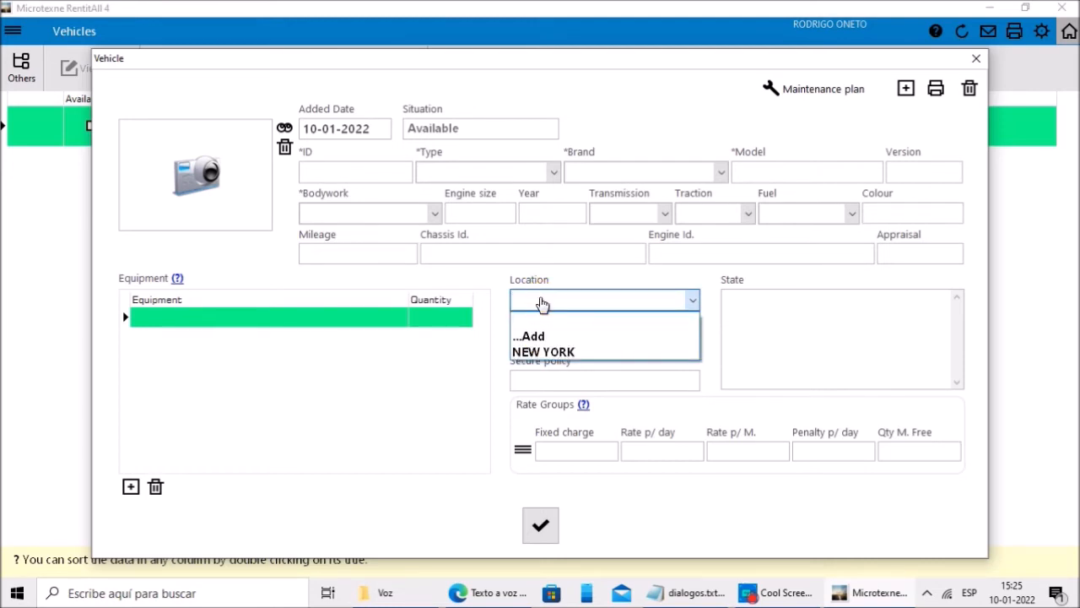
{"action": "left_click", "coordinate": [542, 304]}
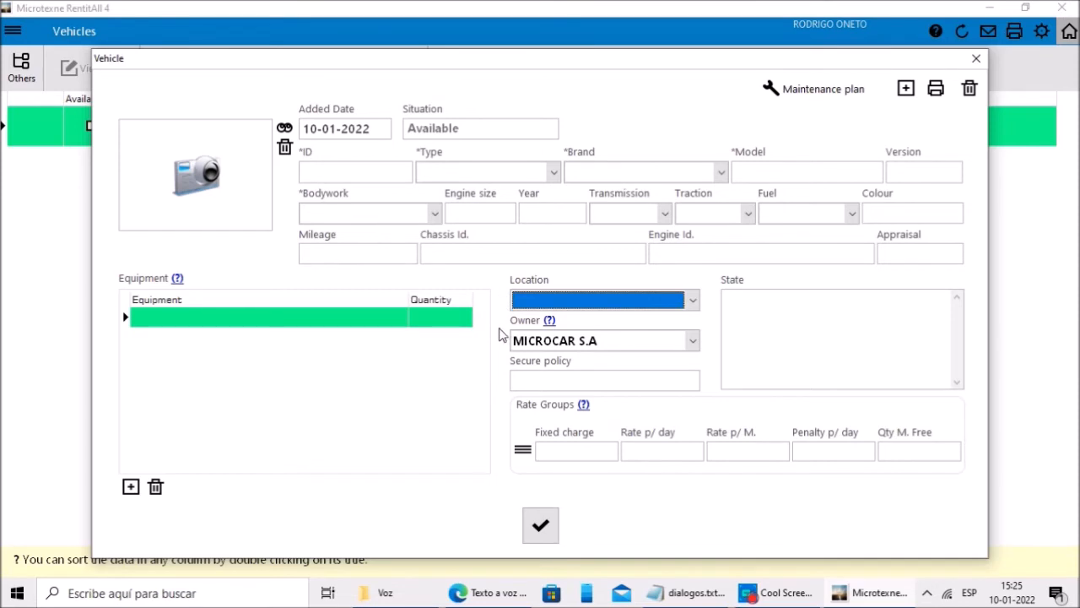
Step: Enter ID AABBCC, type AUTOMOBILE, brand PEUGEOT, model 307, version XR and bodywork BREAK
{"action": "left_click", "coordinate": [380, 174]}
{"action": "type", "text": "AABBCC"}
{"action": "left_click", "coordinate": [466, 173]}
{"action": "left_click", "coordinate": [466, 207]}
{"action": "left_click", "coordinate": [607, 173]}
{"action": "left_click", "coordinate": [593, 405]}
{"action": "left_click", "coordinate": [784, 173]}
{"action": "type", "text": "307"}
{"action": "left_click", "coordinate": [922, 172]}
{"action": "type", "text": "BREAK"}
{"action": "key", "text": "BackSpace"}
{"action": "key", "text": "BackSpace"}
{"action": "key", "text": "BackSpace"}
{"action": "key", "text": "BackSpace"}
{"action": "key", "text": "BackSpace"}
{"action": "type", "text": "XR"}
{"action": "left_click", "coordinate": [370, 214]}
Step: Set engine size 2.0, year 2004, Automatic transmission and FWD traction
{"action": "left_click", "coordinate": [481, 213]}
{"action": "type", "text": "2.0"}
{"action": "left_click", "coordinate": [552, 215]}
{"action": "type", "text": "2004"}
{"action": "left_click", "coordinate": [631, 213]}
{"action": "left_click", "coordinate": [624, 249]}
{"action": "left_click", "coordinate": [718, 214]}
{"action": "left_click", "coordinate": [709, 280]}
Step: Enter mileage 150000, chassis AS6513543D65465, engine 654354643D6546SD and location NEW YORK
{"action": "left_click", "coordinate": [358, 254]}
{"action": "type", "text": "150000"}
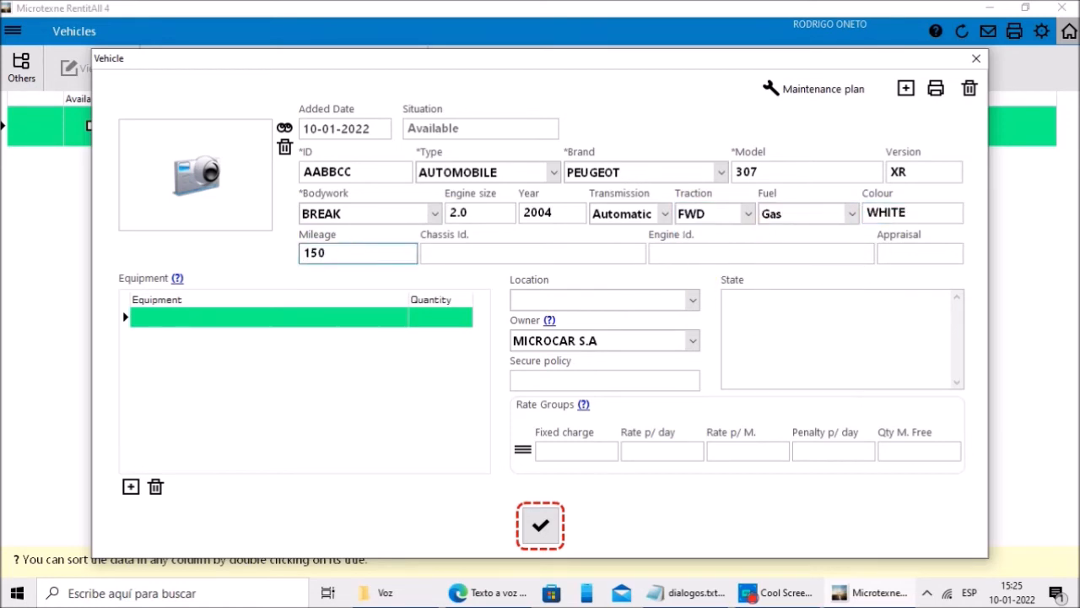
{"action": "left_click", "coordinate": [532, 253]}
{"action": "type", "text": "AS6513543D65465"}
{"action": "left_click", "coordinate": [761, 253]}
{"action": "type", "text": "654354643D6546SD"}
{"action": "left_click", "coordinate": [604, 301]}
{"action": "left_click", "coordinate": [591, 317]}
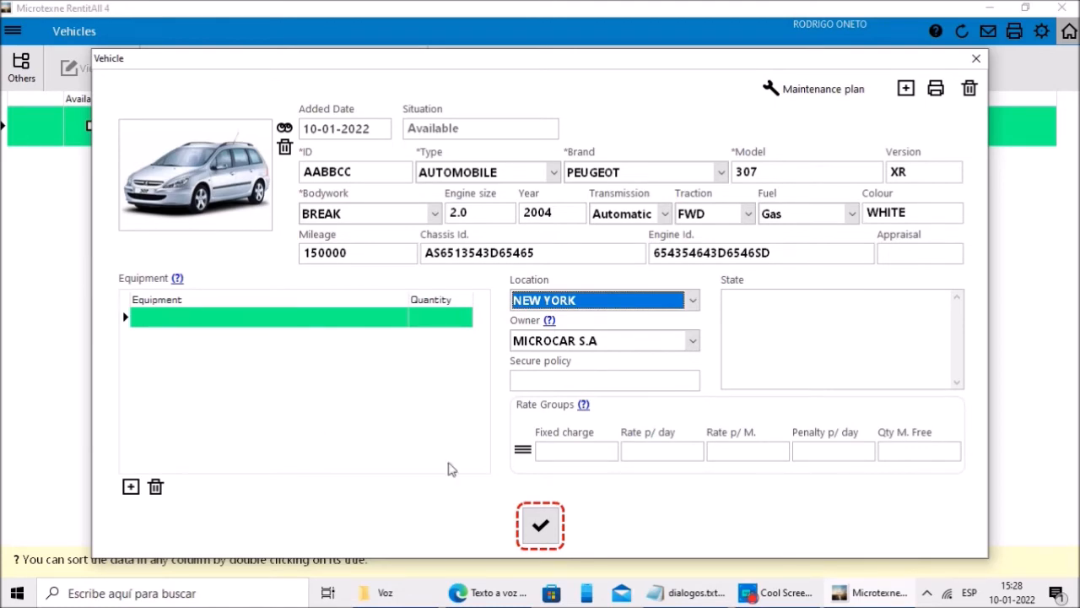
Step: Save the new vehicle, acknowledging the missing default rate warning and saved message
{"action": "left_click", "coordinate": [540, 525]}
{"action": "left_click", "coordinate": [538, 422]}
{"action": "left_click", "coordinate": [537, 424]}
Step: Add equipment: 4 ELECTRIC GLASS LIFTER and 1 CENTRALIZED CLOSING
{"action": "left_click", "coordinate": [131, 486]}
{"action": "left_click", "coordinate": [147, 483]}
{"action": "left_click", "coordinate": [131, 482]}
{"action": "key", "text": "Tab"}
{"action": "type", "text": "4"}
{"action": "left_click", "coordinate": [145, 522]}
{"action": "left_click", "coordinate": [131, 489]}
{"action": "left_click", "coordinate": [130, 485]}
{"action": "left_click", "coordinate": [121, 495]}
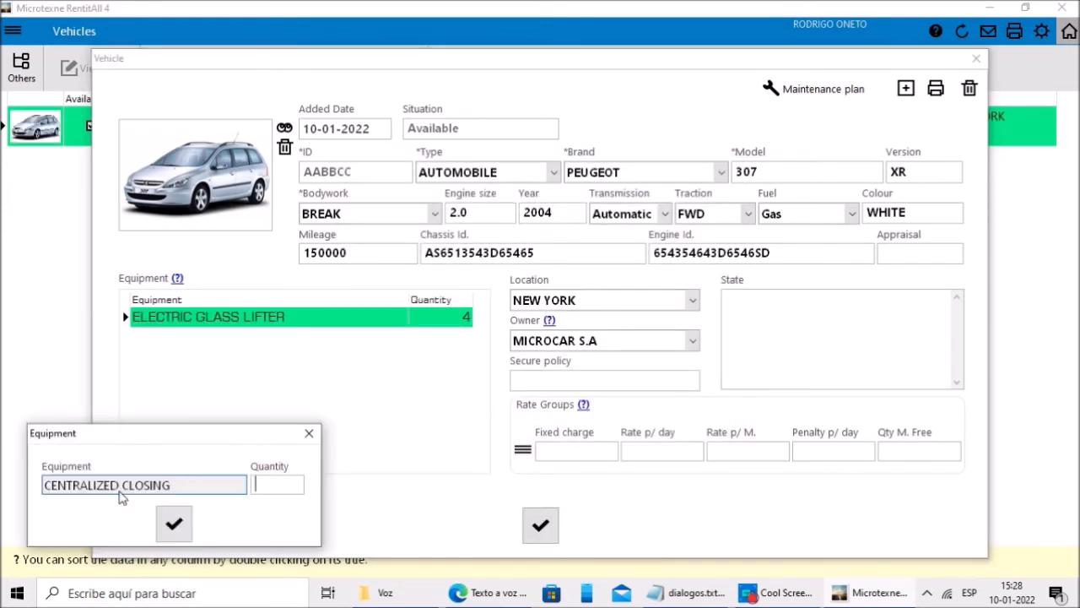
{"action": "type", "text": "1"}
{"action": "left_click", "coordinate": [169, 524]}
{"action": "left_click", "coordinate": [132, 488]}
Step: Add equipment GPS, 4 ABS BRAKES and 1 ASR
{"action": "left_click", "coordinate": [131, 485]}
{"action": "left_click", "coordinate": [64, 517]}
{"action": "left_click", "coordinate": [171, 528]}
{"action": "left_click", "coordinate": [113, 482]}
{"action": "type", "text": "4"}
{"action": "left_click", "coordinate": [174, 523]}
{"action": "left_click", "coordinate": [135, 490]}
{"action": "left_click", "coordinate": [89, 540]}
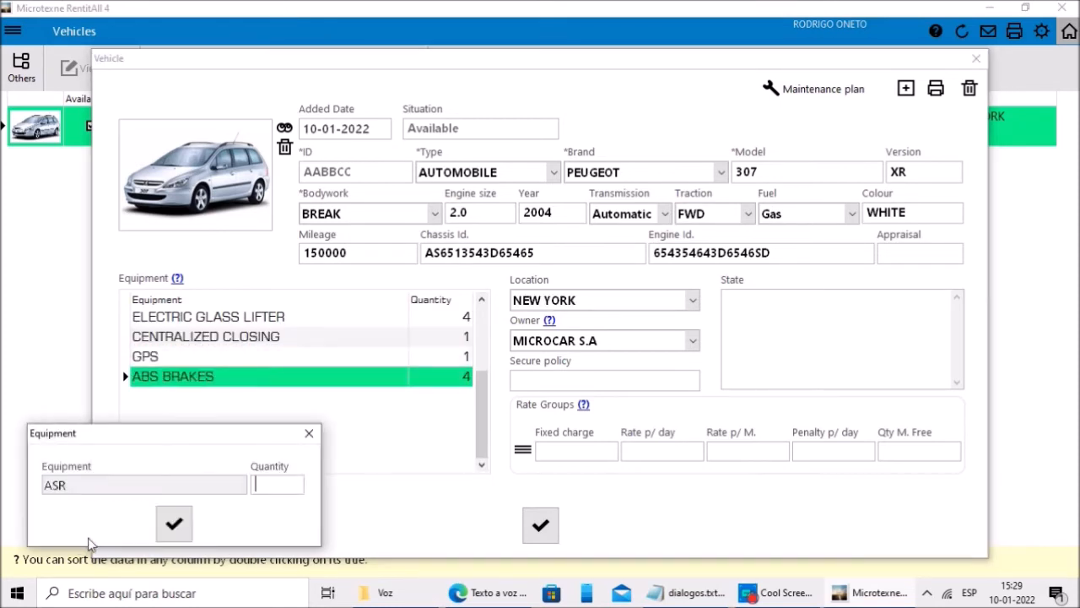
{"action": "type", "text": "1"}
{"action": "left_click", "coordinate": [181, 524]}
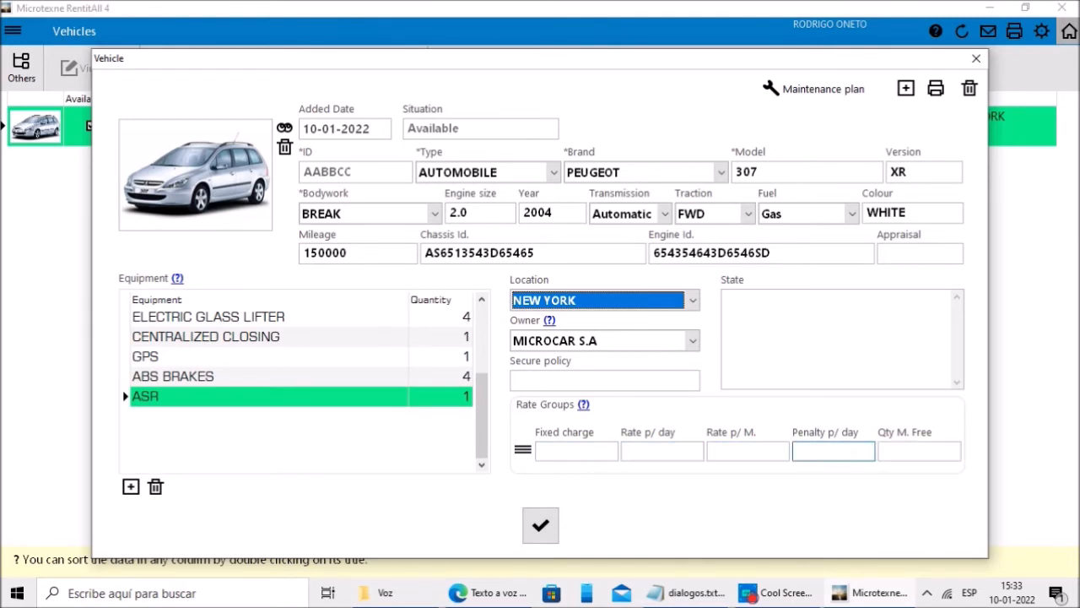
Step: Assign rate group CAR B at 10 per day to the vehicle
{"action": "left_click", "coordinate": [523, 451]}
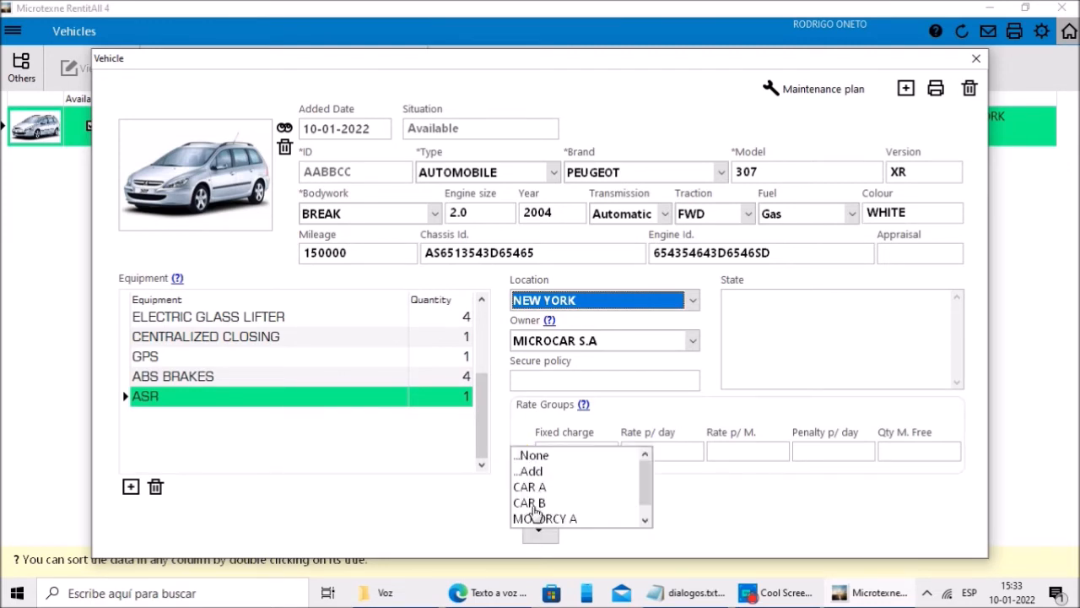
{"action": "left_click", "coordinate": [532, 488]}
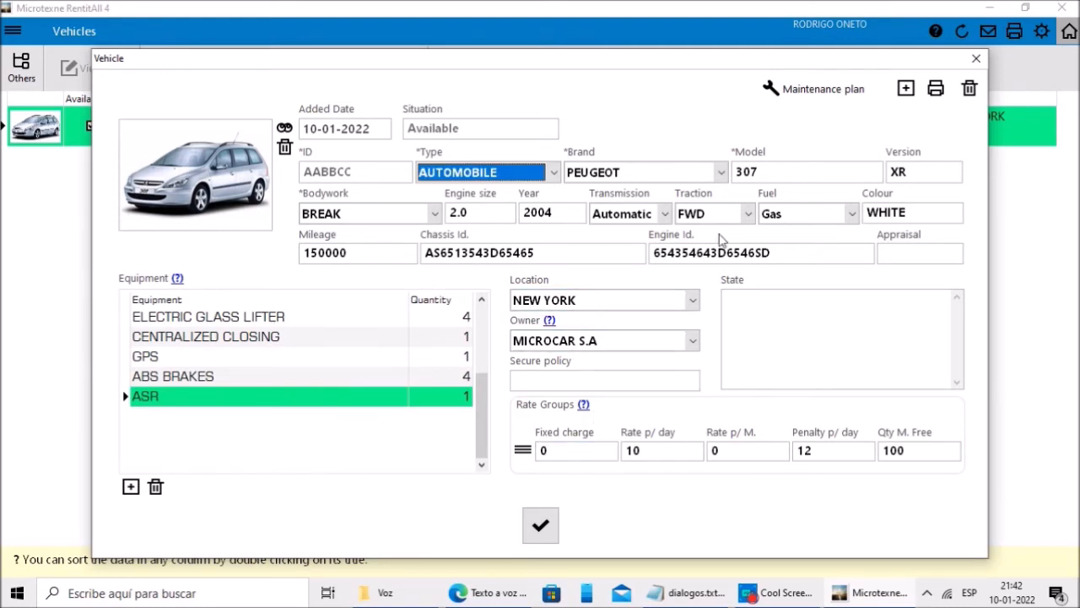
{"action": "left_click", "coordinate": [819, 90]}
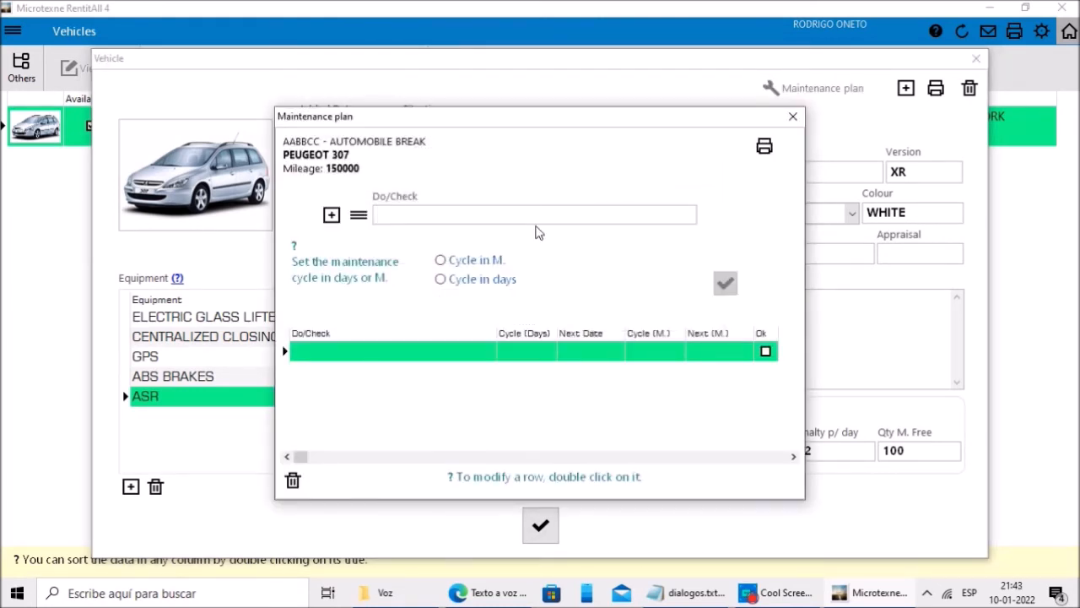
Step: Add maintenance task REPLACE BELT on a 9200 mileage cycle
{"action": "type", "text": "REPLACE BELT"}
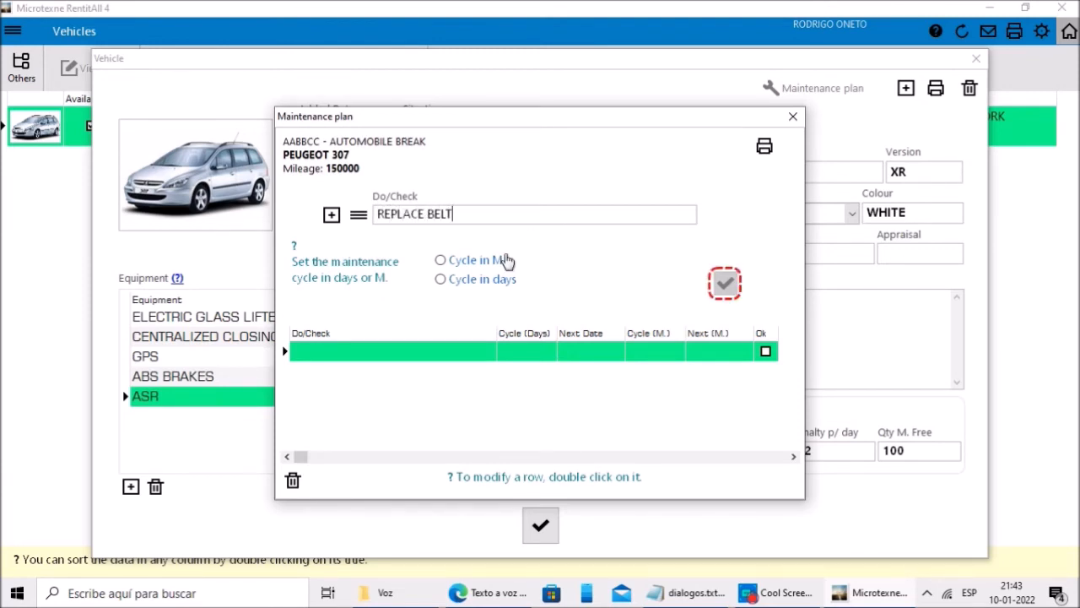
{"action": "left_click", "coordinate": [441, 283]}
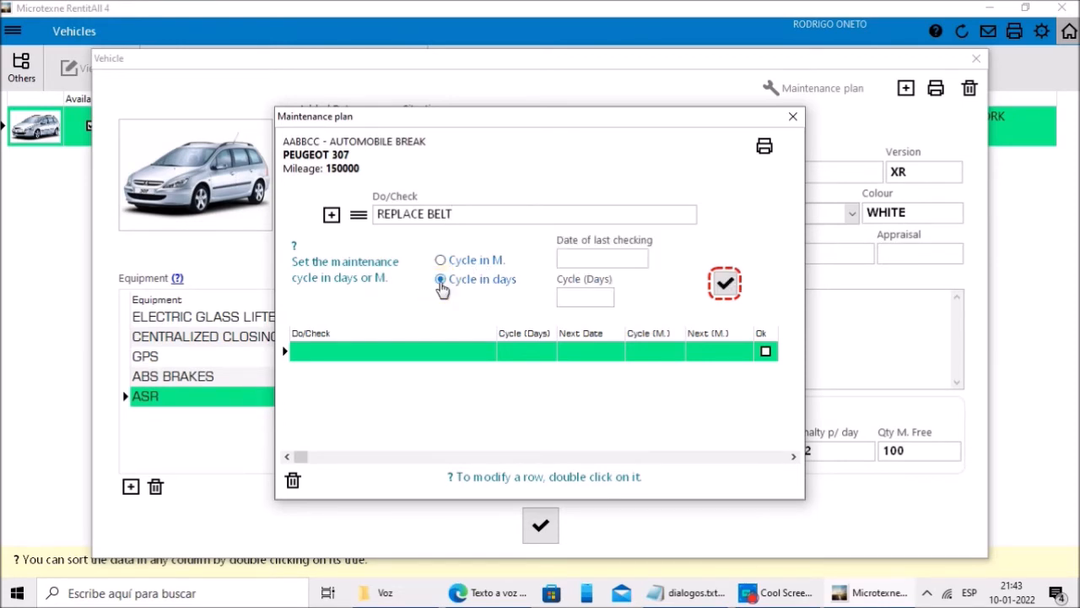
{"action": "left_click", "coordinate": [440, 260]}
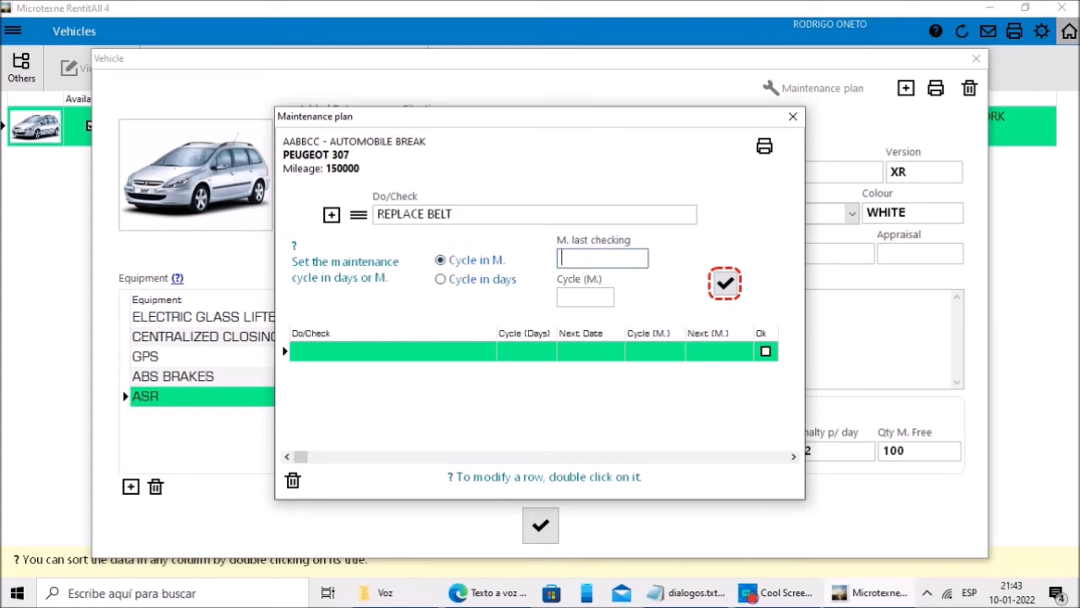
{"action": "left_click", "coordinate": [584, 292]}
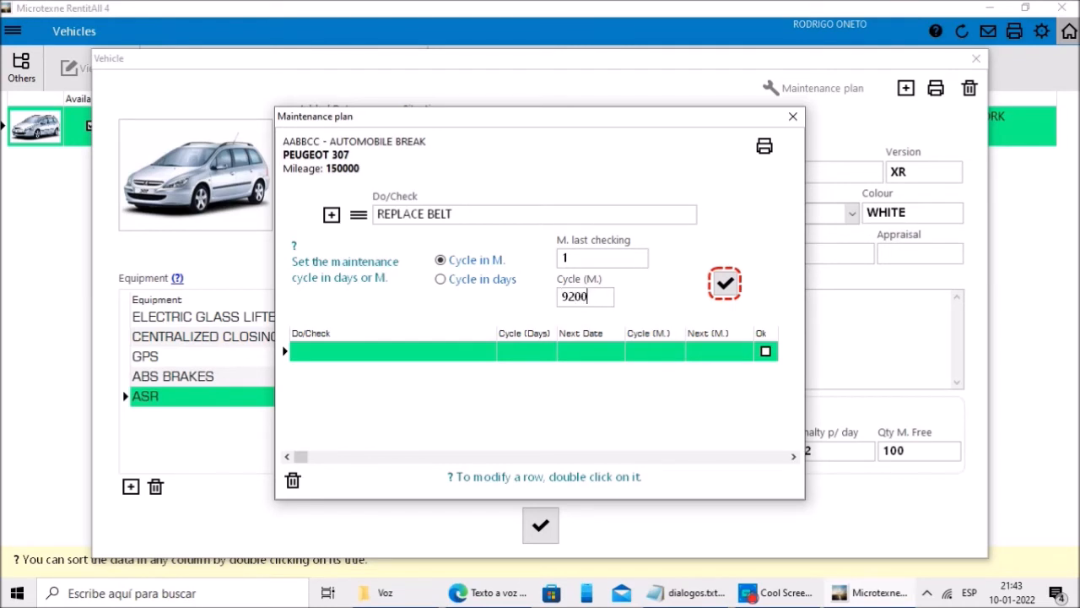
{"action": "left_click", "coordinate": [725, 284]}
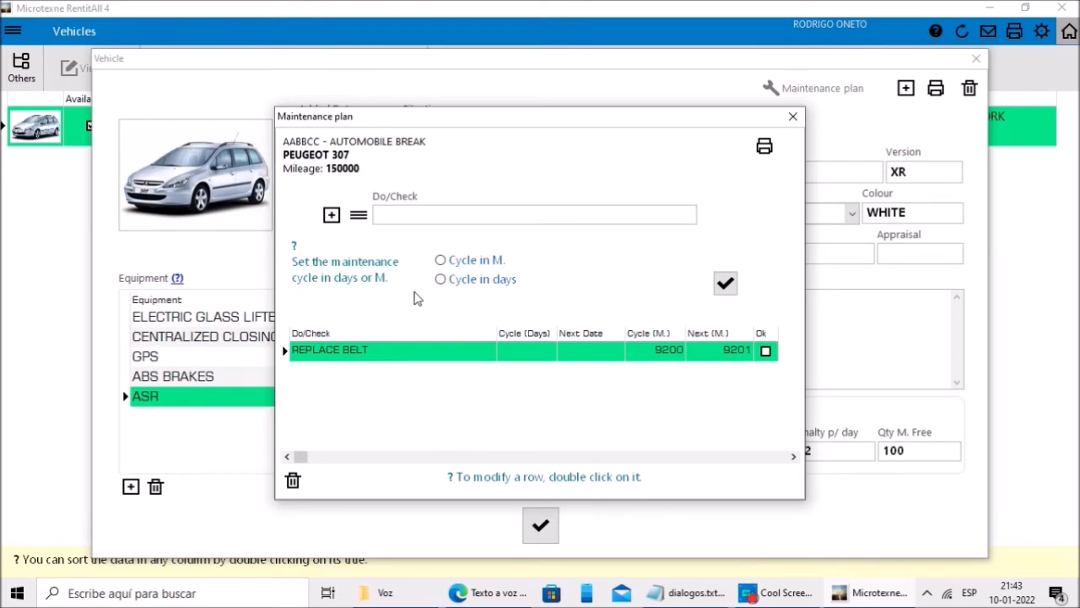
Step: Add REPLACE BRAKE PADS on a 3000 mileage cycle and close the maintenance plan
{"action": "left_click", "coordinate": [331, 215]}
{"action": "type", "text": "REPLACE BRAKE PADS"}
{"action": "left_click", "coordinate": [440, 260]}
{"action": "type", "text": "1"}
{"action": "key", "text": "Tab"}
{"action": "type", "text": "3000"}
{"action": "left_click", "coordinate": [725, 284]}
{"action": "left_click", "coordinate": [793, 116]}
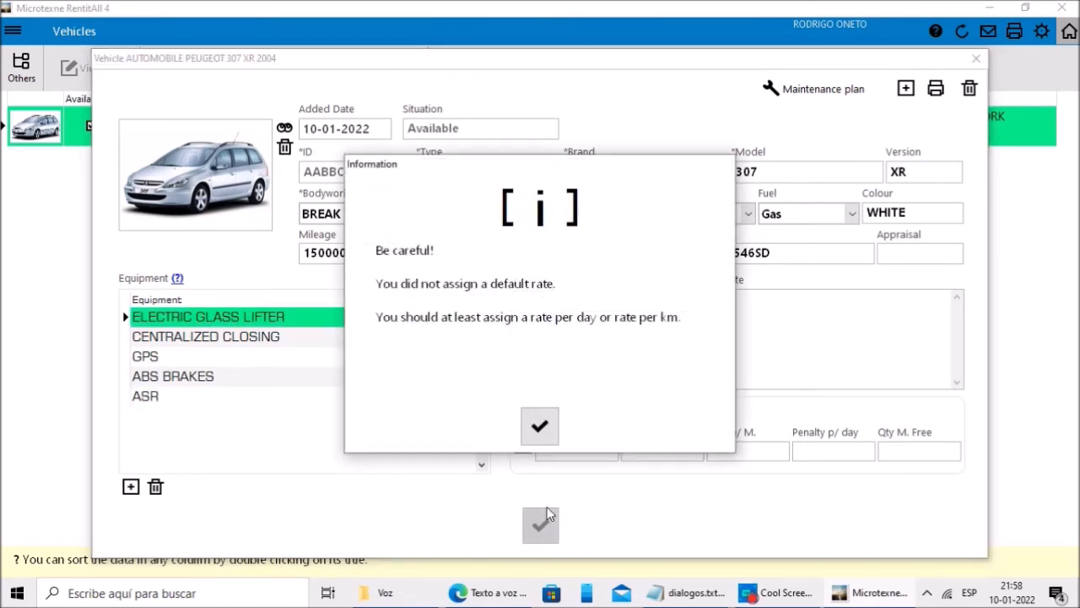
Step: Save the Peugeot 307 record, confirm the saved message and close the Vehicle form
{"action": "left_click", "coordinate": [540, 424]}
{"action": "left_click", "coordinate": [544, 428]}
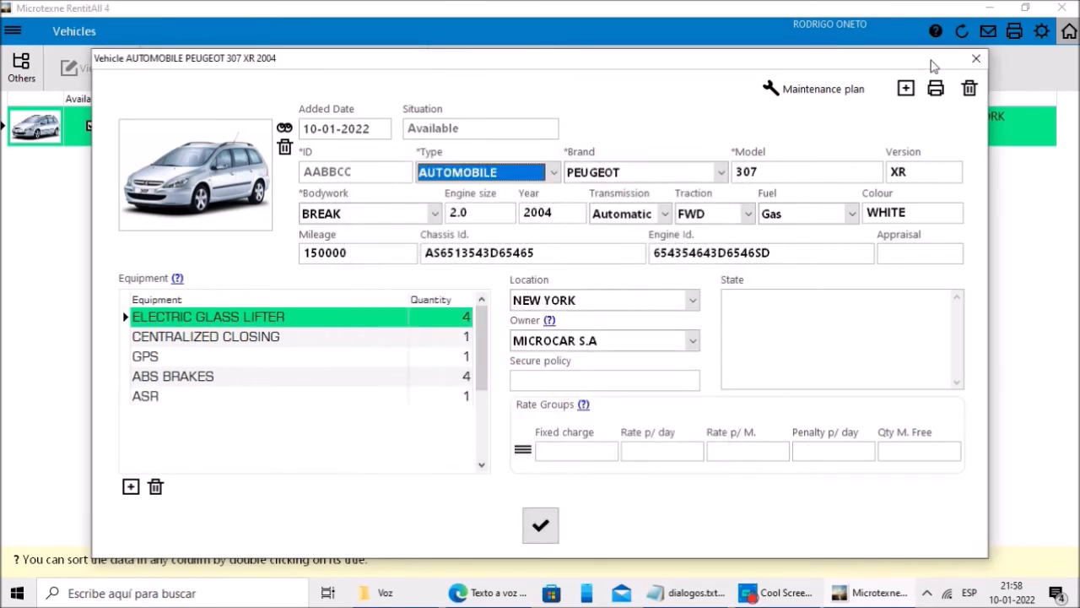
{"action": "left_click", "coordinate": [976, 59]}
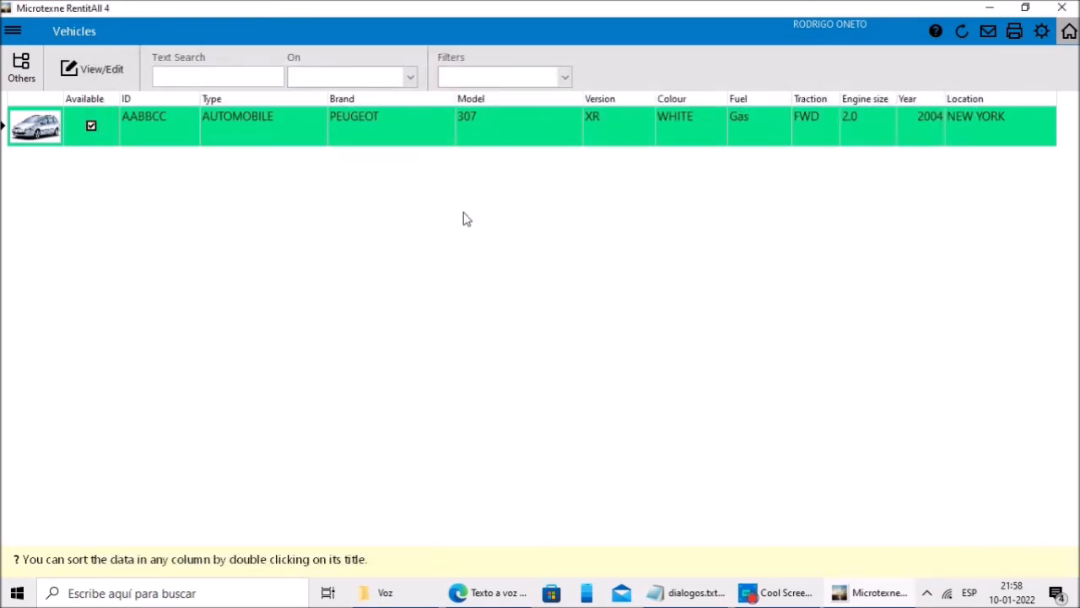
Step: In Modify Types, start renaming BICYCLE, cancel it, and close the types list
{"action": "left_click", "coordinate": [23, 76]}
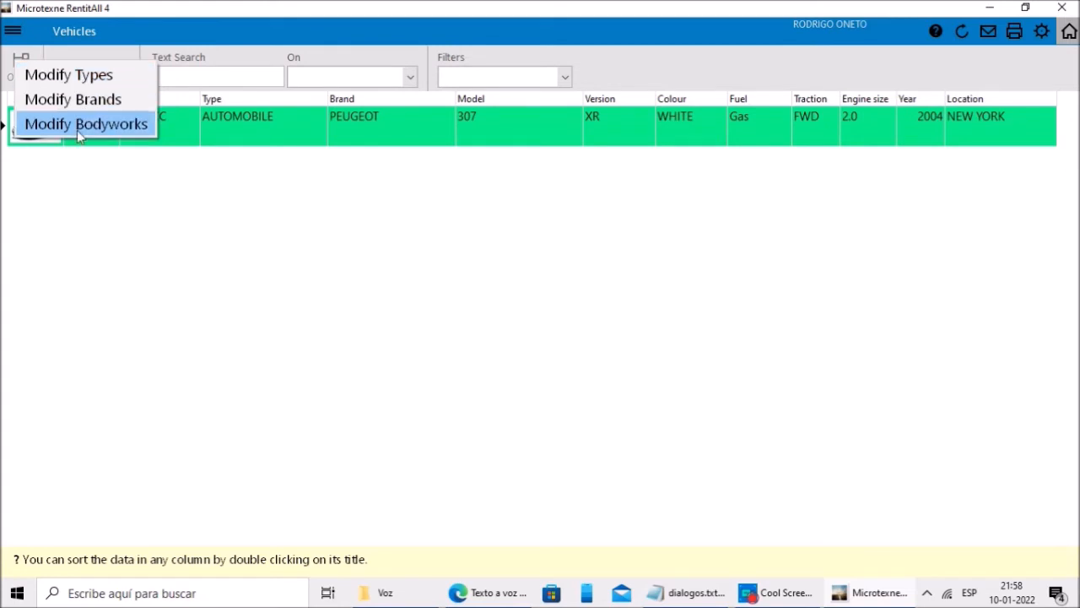
{"action": "left_click", "coordinate": [84, 82]}
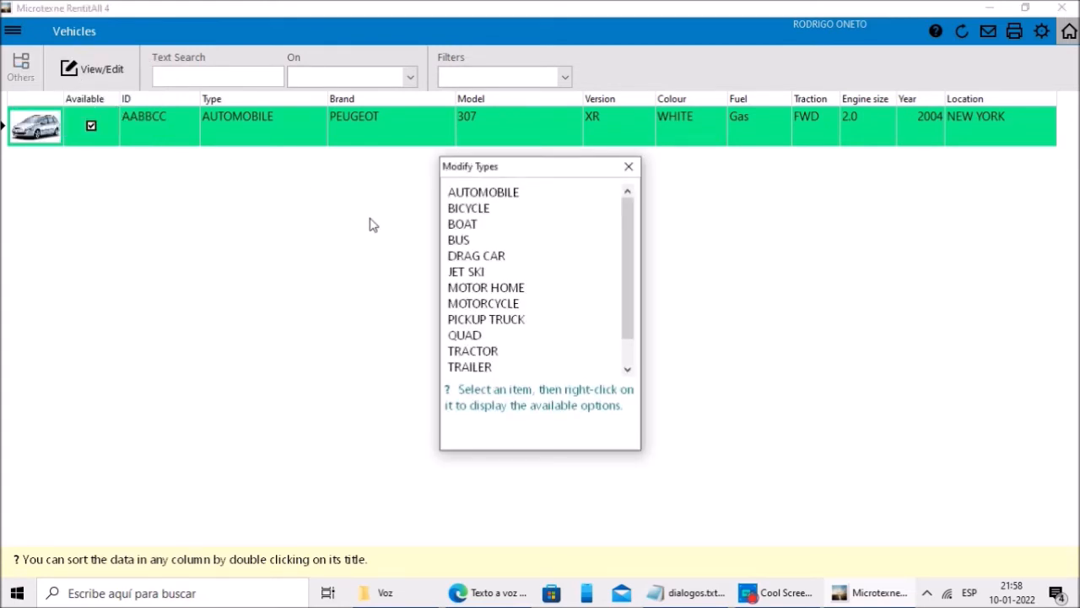
{"action": "left_click", "coordinate": [473, 210]}
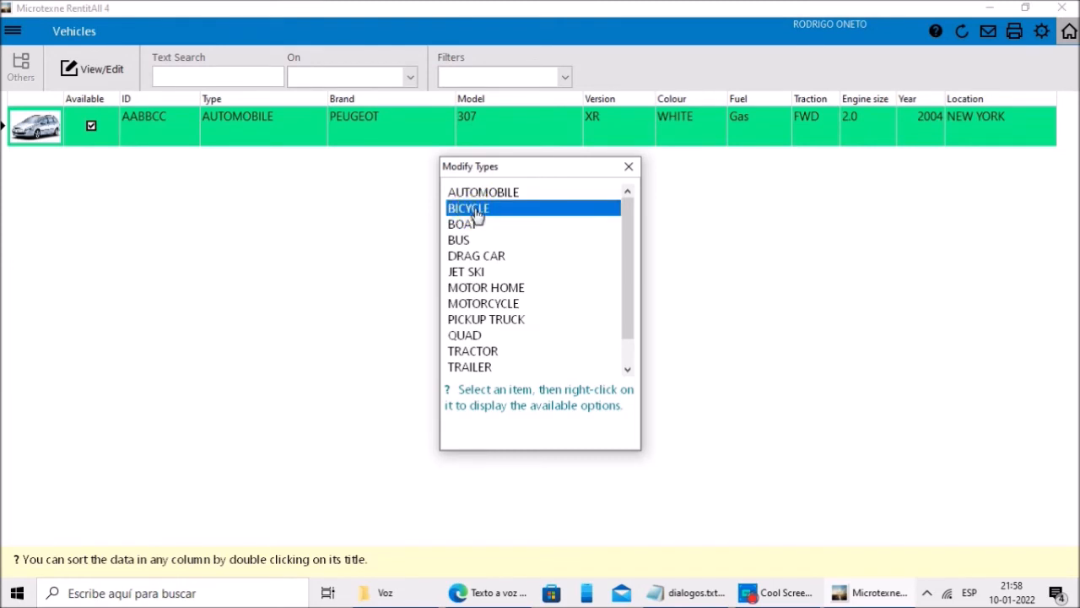
{"action": "right_click", "coordinate": [486, 213]}
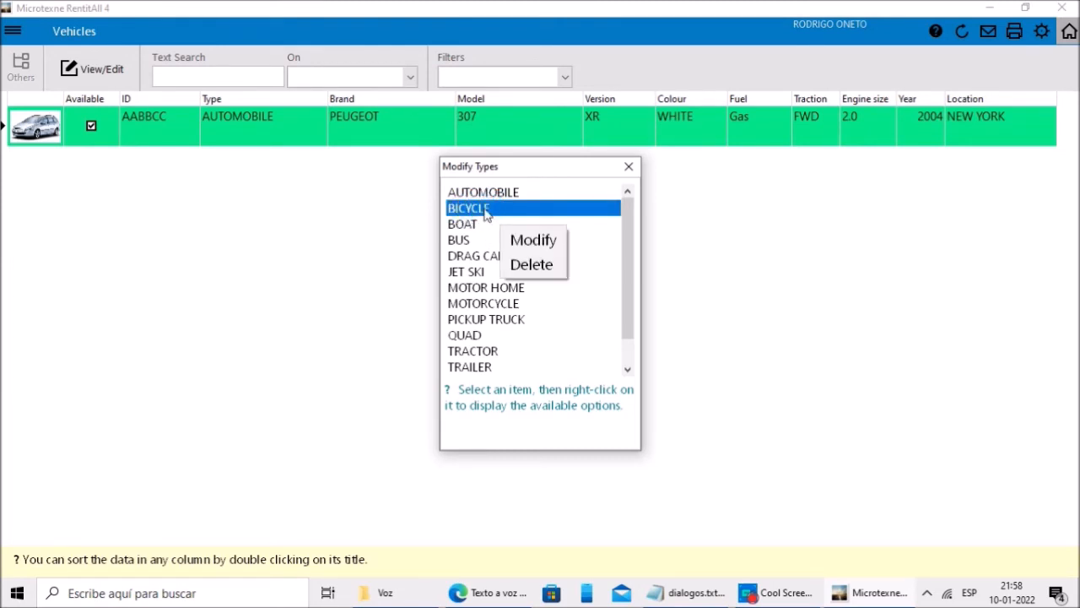
{"action": "left_click", "coordinate": [543, 243]}
{"action": "left_click", "coordinate": [562, 348]}
{"action": "left_click", "coordinate": [629, 166]}
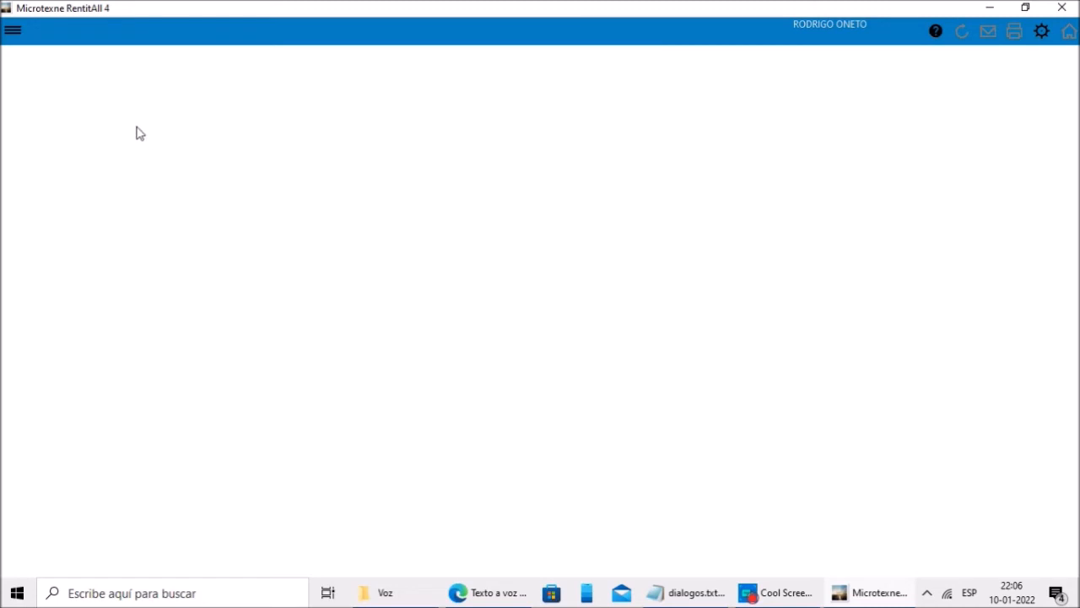
{"action": "left_click", "coordinate": [11, 30]}
{"action": "left_click", "coordinate": [74, 118]}
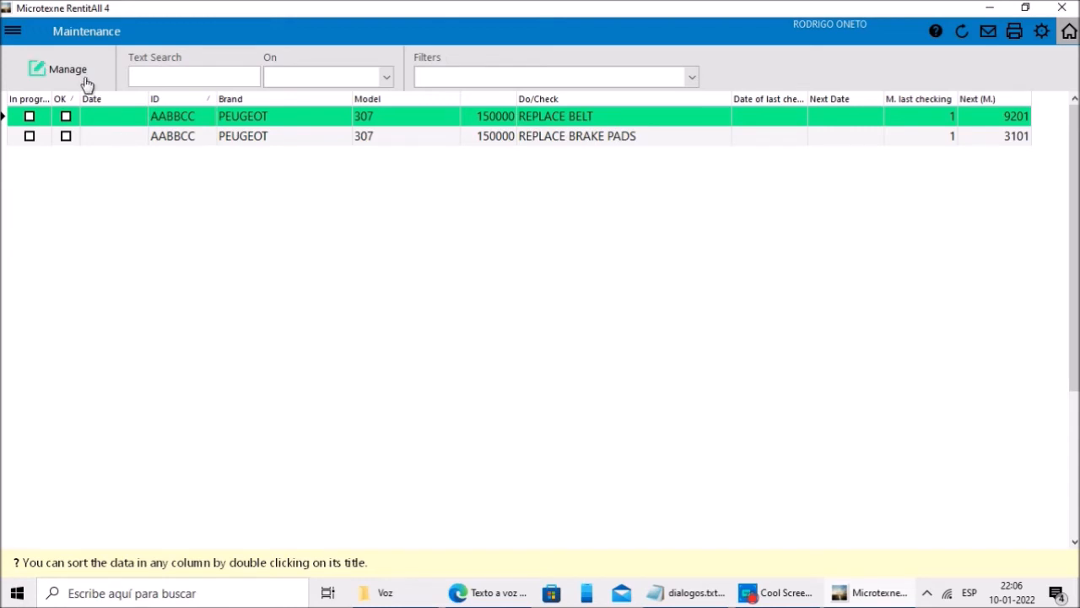
{"action": "left_click", "coordinate": [103, 142]}
{"action": "left_click", "coordinate": [53, 69]}
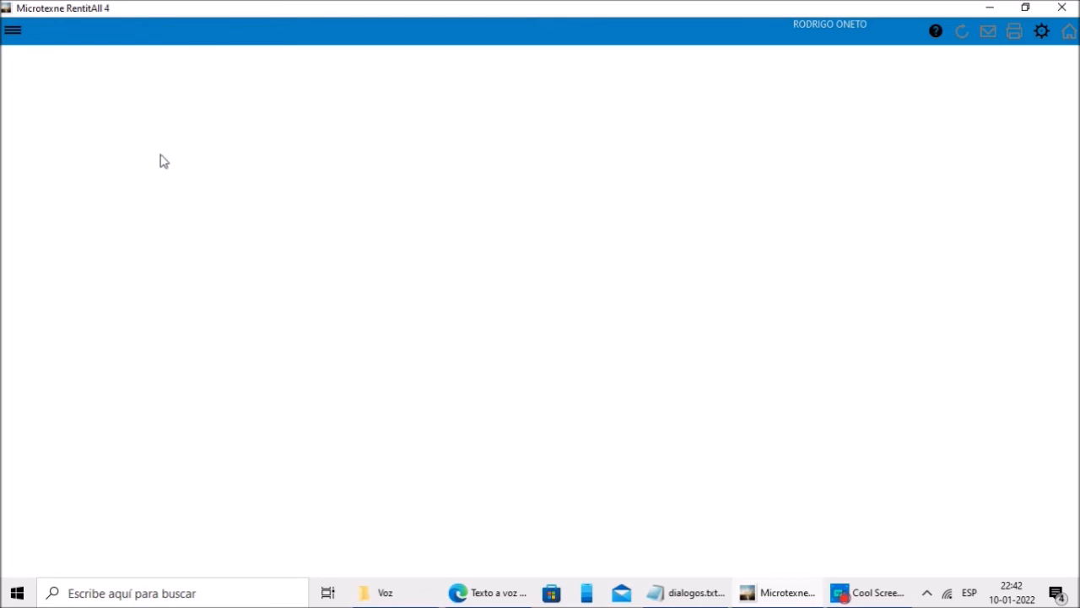
Step: Start a new Rent-Reserve entry with movement type Reserve
{"action": "left_click", "coordinate": [13, 29]}
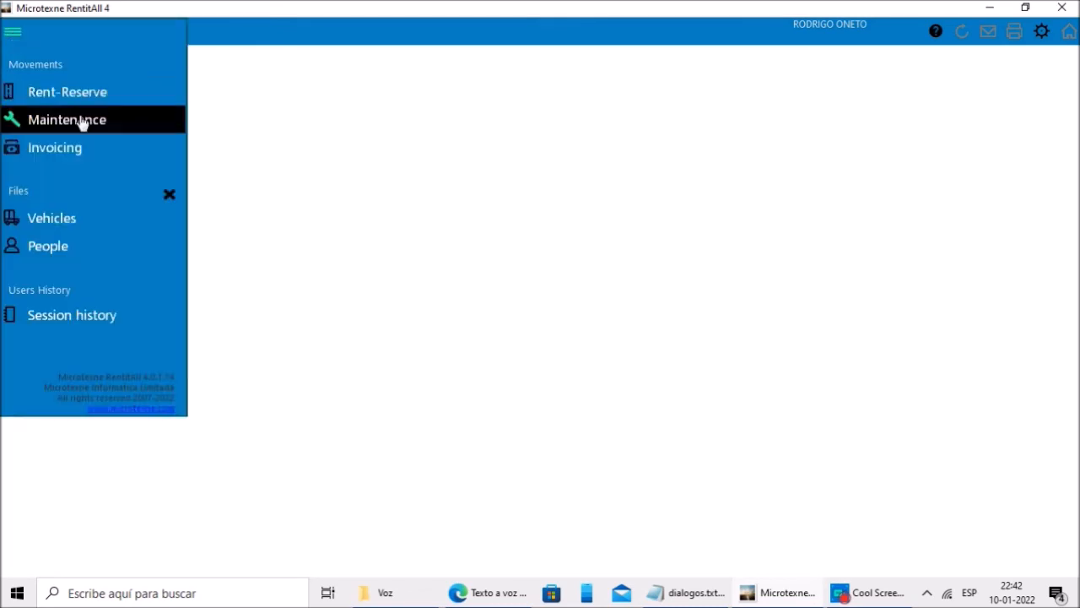
{"action": "left_click", "coordinate": [98, 95]}
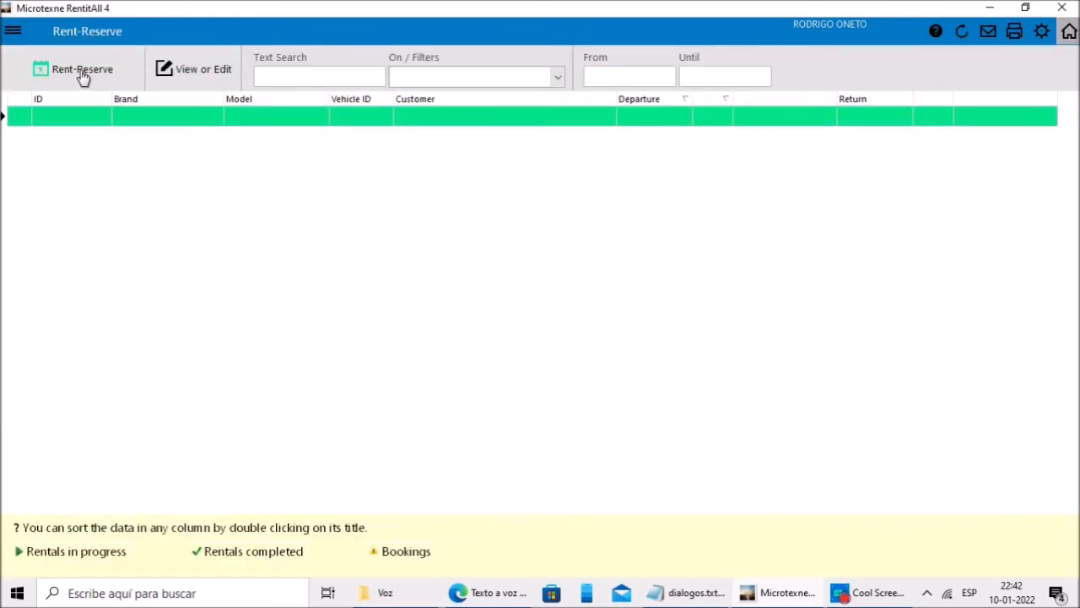
{"action": "left_click", "coordinate": [93, 70]}
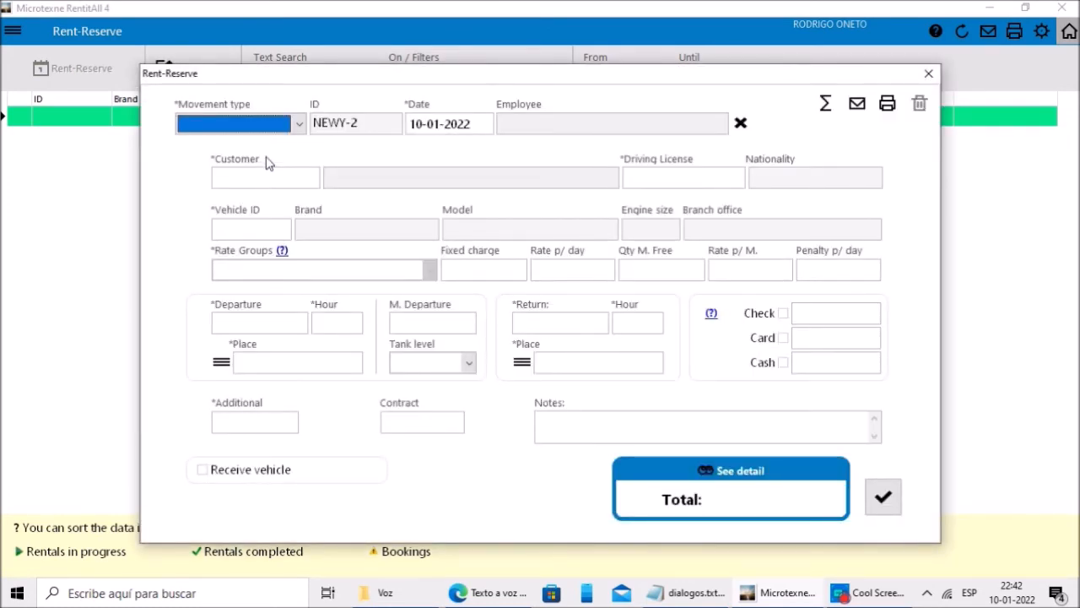
{"action": "left_click", "coordinate": [298, 124]}
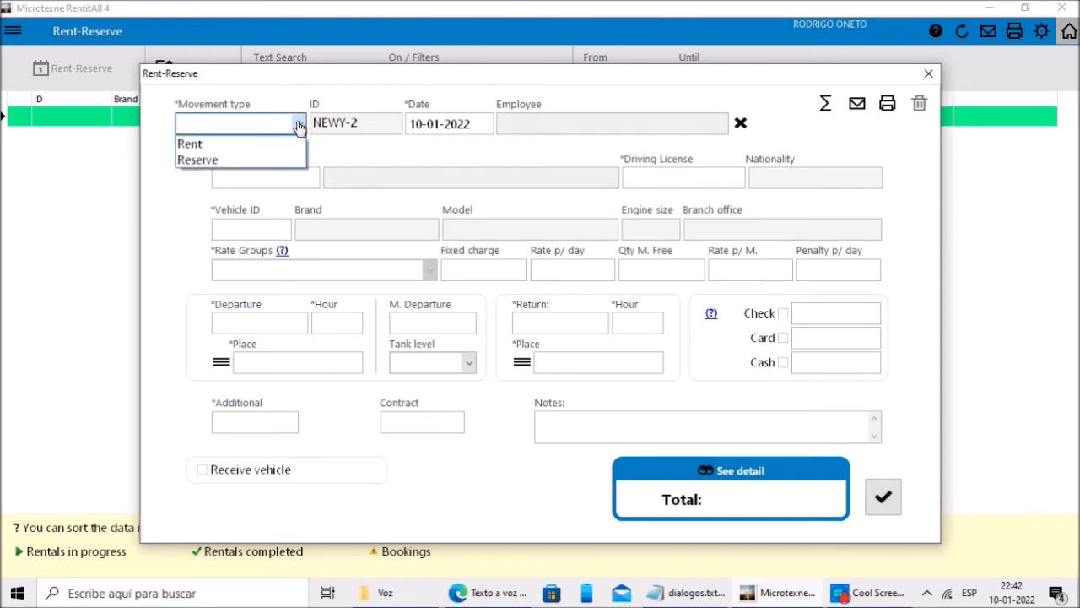
{"action": "left_click", "coordinate": [212, 160]}
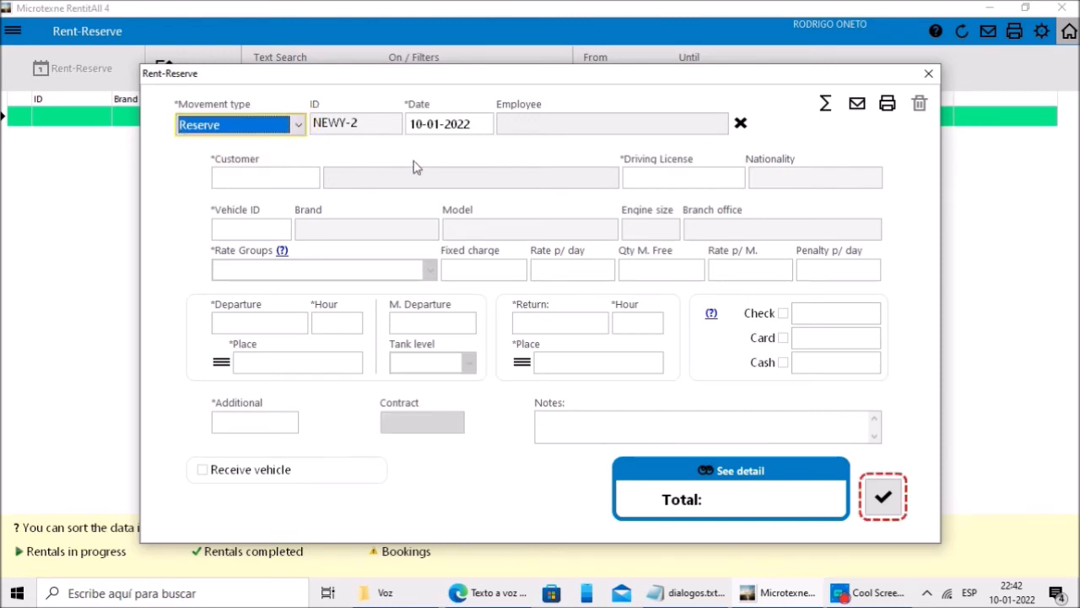
Step: Assign the handling employee and confirm with their password
{"action": "left_click", "coordinate": [541, 133]}
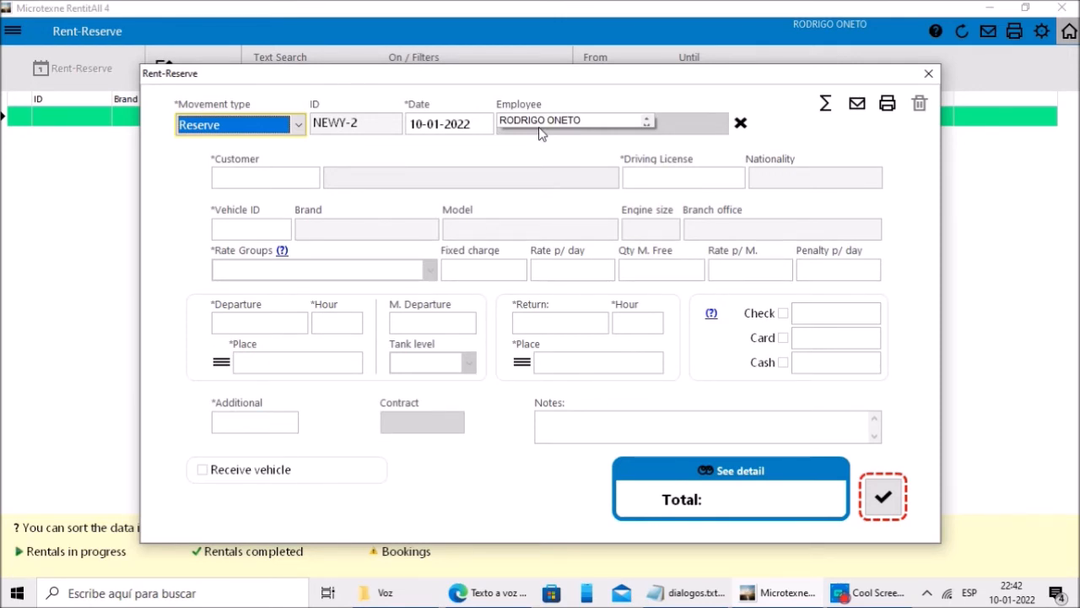
{"action": "left_click", "coordinate": [530, 119]}
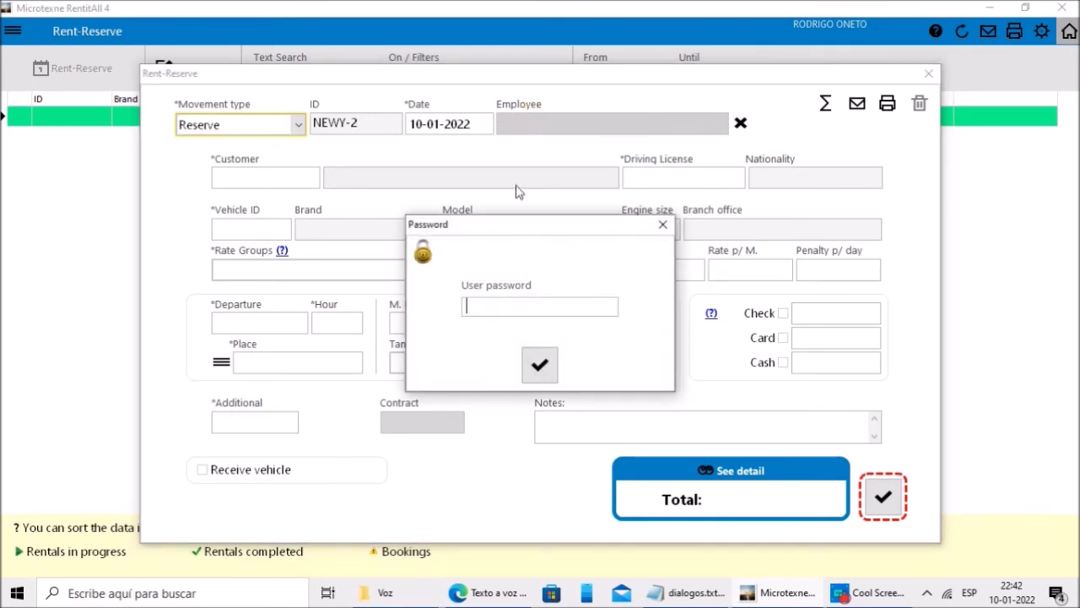
{"action": "type", "text": "*"}
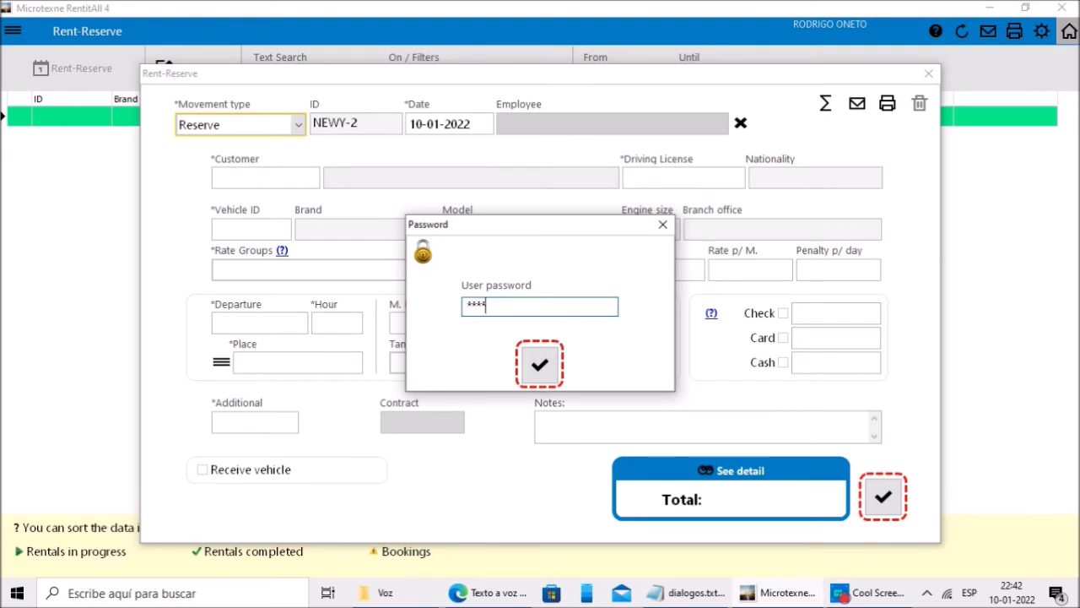
{"action": "key", "text": "Return"}
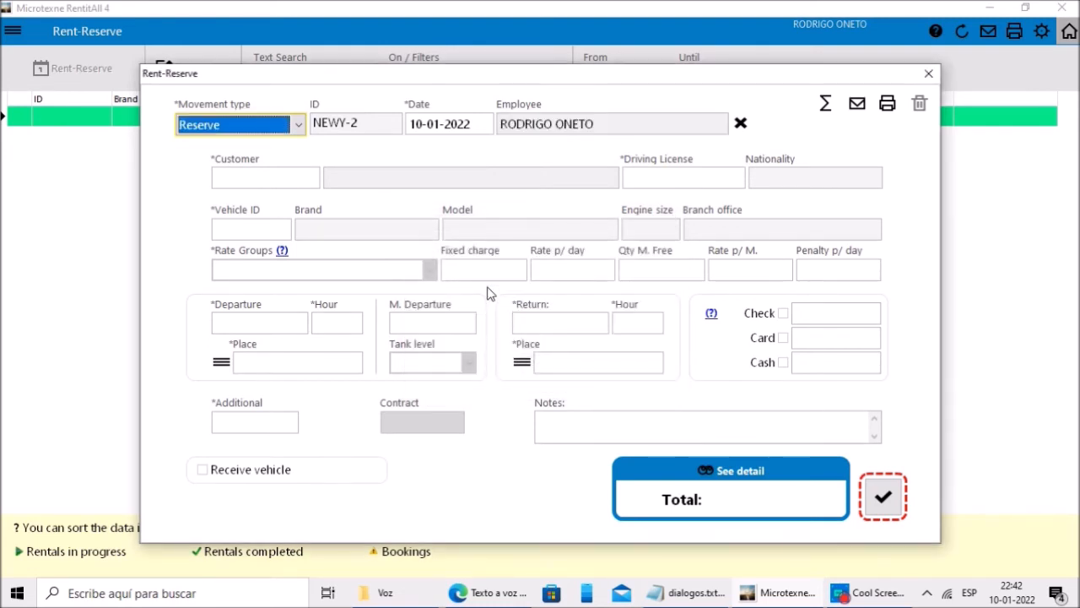
Step: Pick the customer and assign the Peugeot 307 AABBCC to the reservation
{"action": "left_click", "coordinate": [270, 187]}
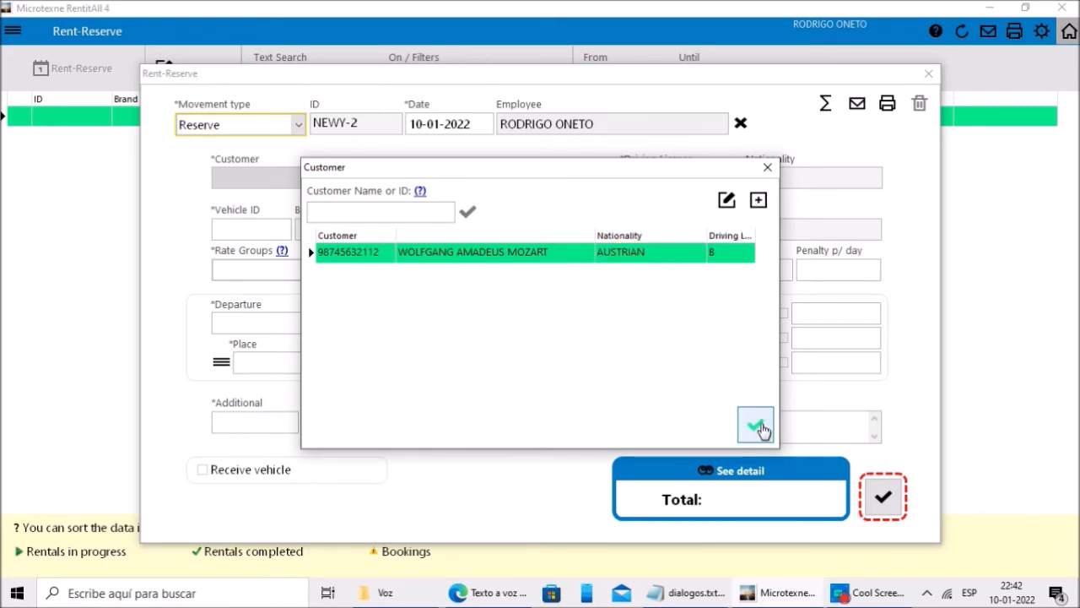
{"action": "left_click", "coordinate": [758, 425]}
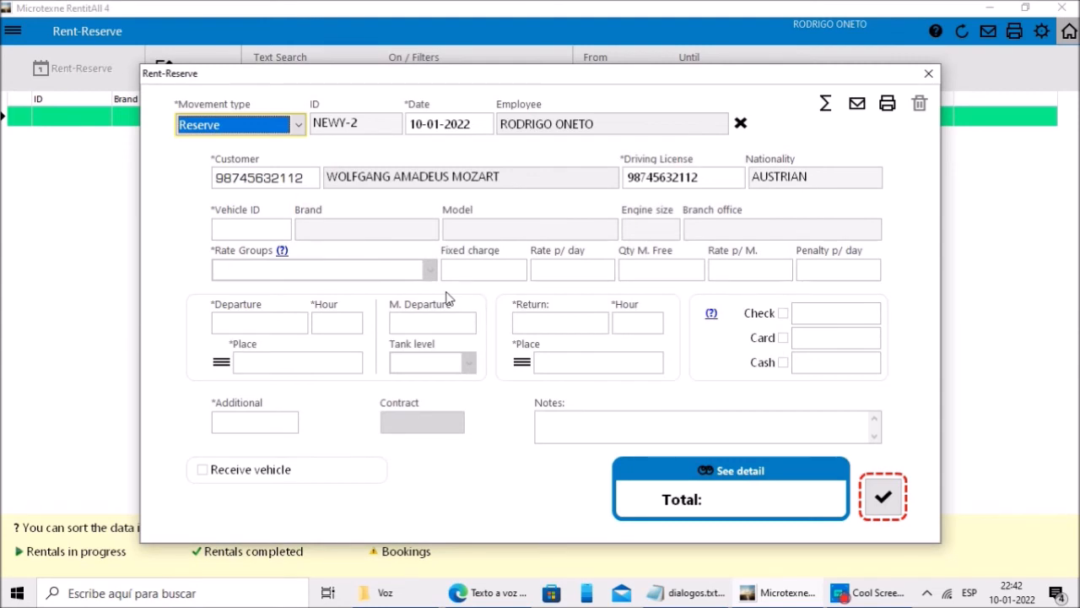
{"action": "left_click", "coordinate": [257, 231]}
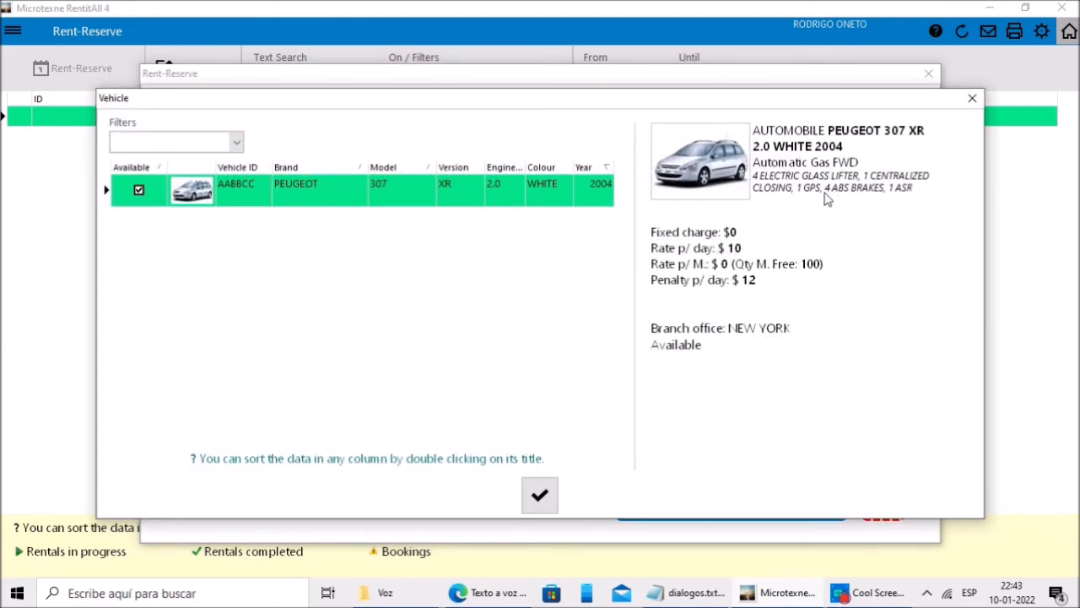
{"action": "left_click", "coordinate": [540, 497]}
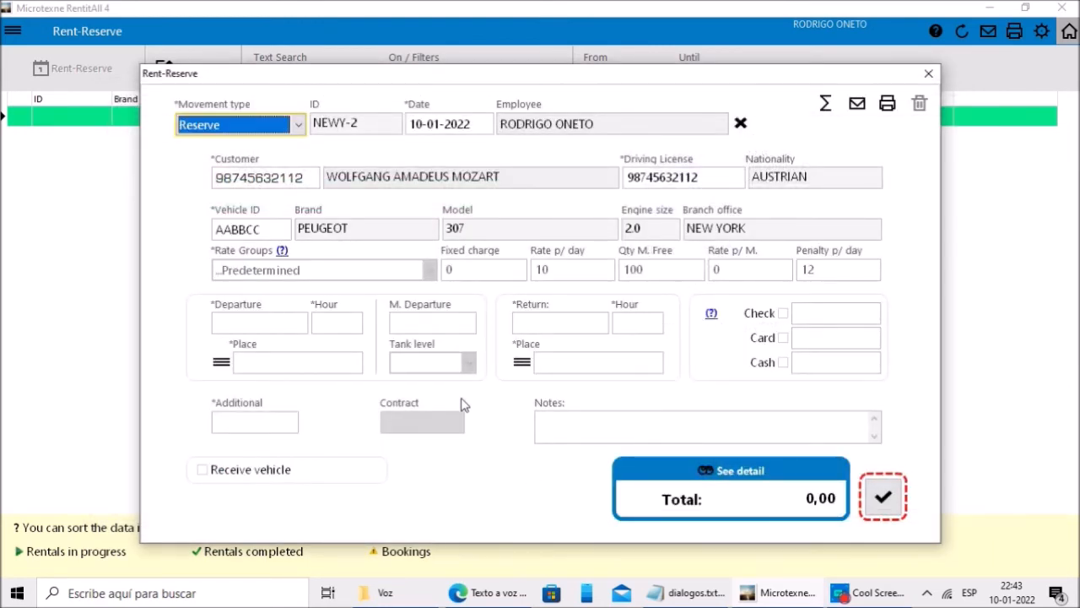
Step: Set departure to 10-01-2022 at 09:00 from NEW YORK
{"action": "left_click", "coordinate": [301, 326]}
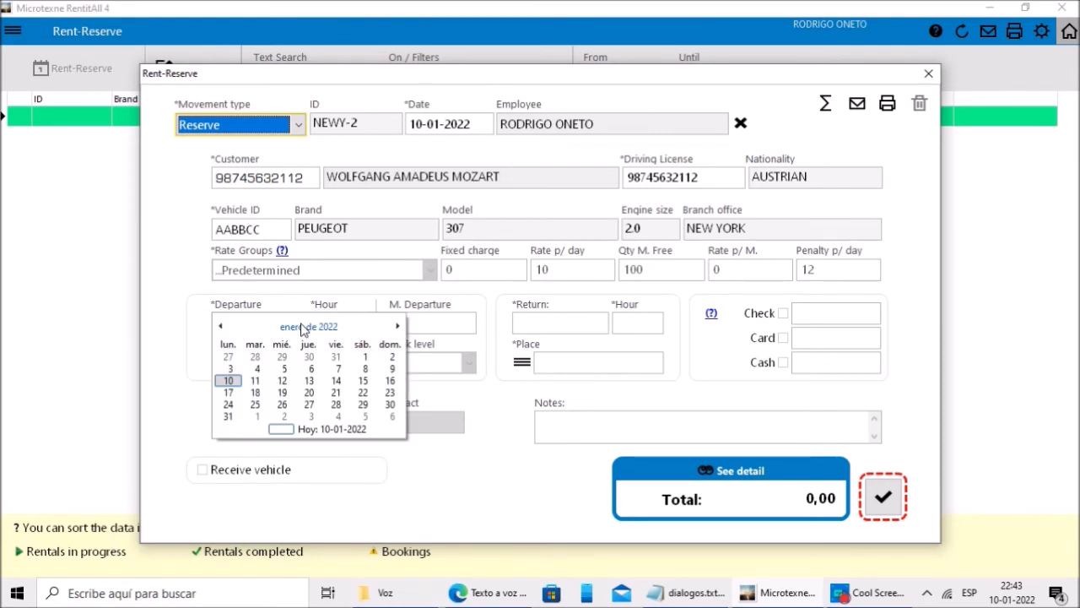
{"action": "left_click", "coordinate": [228, 381]}
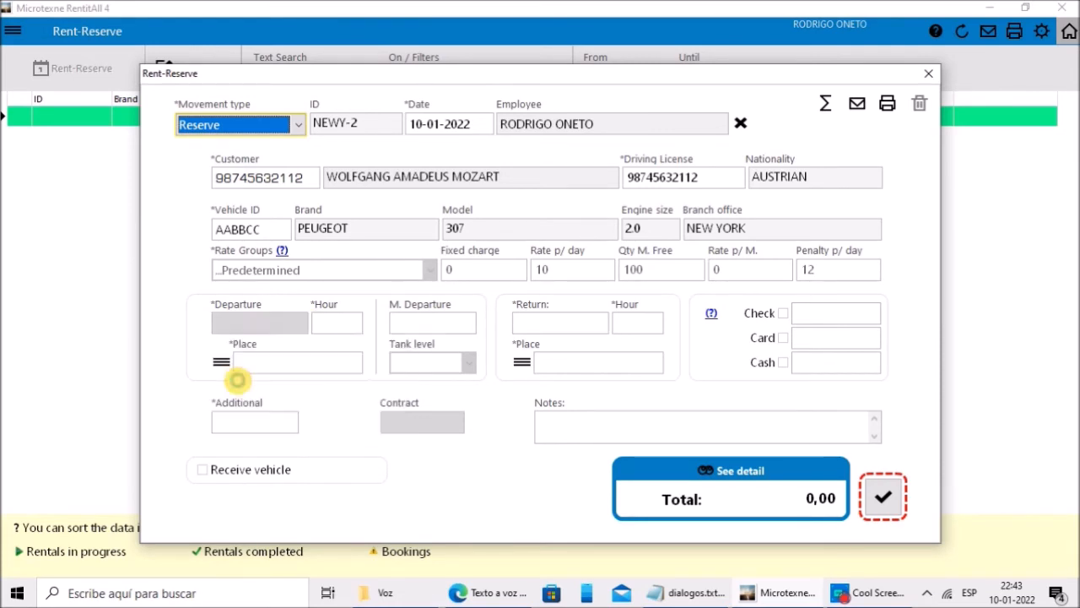
{"action": "left_click", "coordinate": [339, 329]}
{"action": "left_click", "coordinate": [363, 381]}
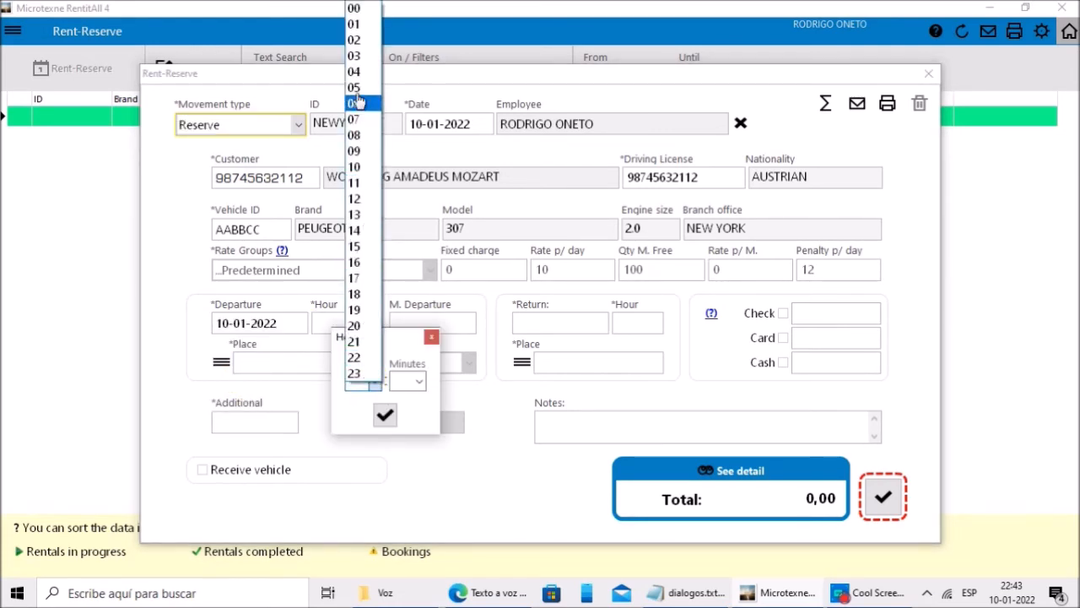
{"action": "left_click", "coordinate": [354, 150]}
{"action": "left_click", "coordinate": [384, 414]}
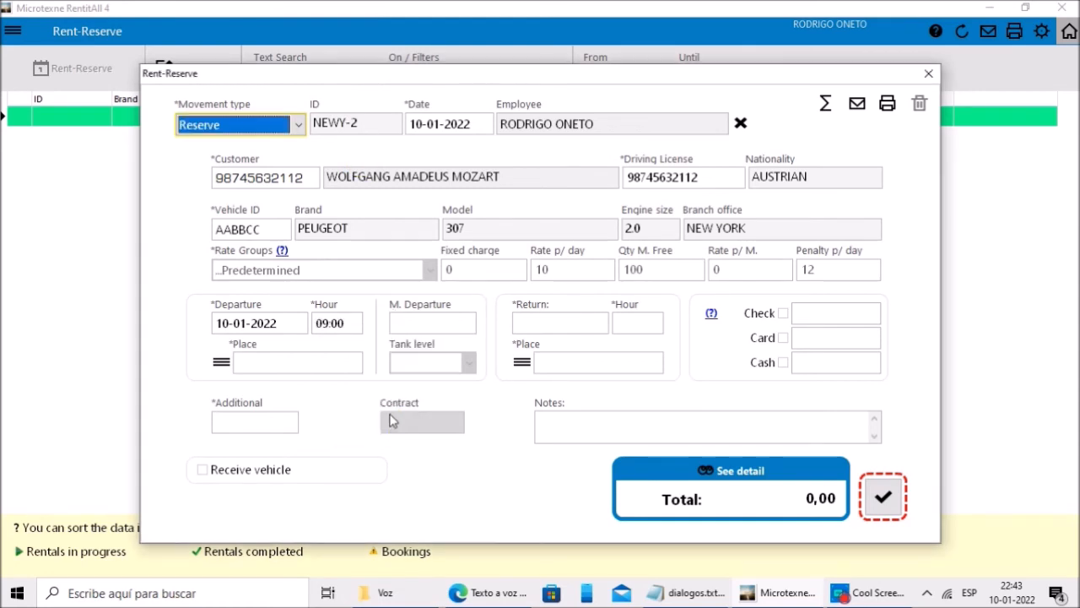
{"action": "left_click", "coordinate": [222, 362]}
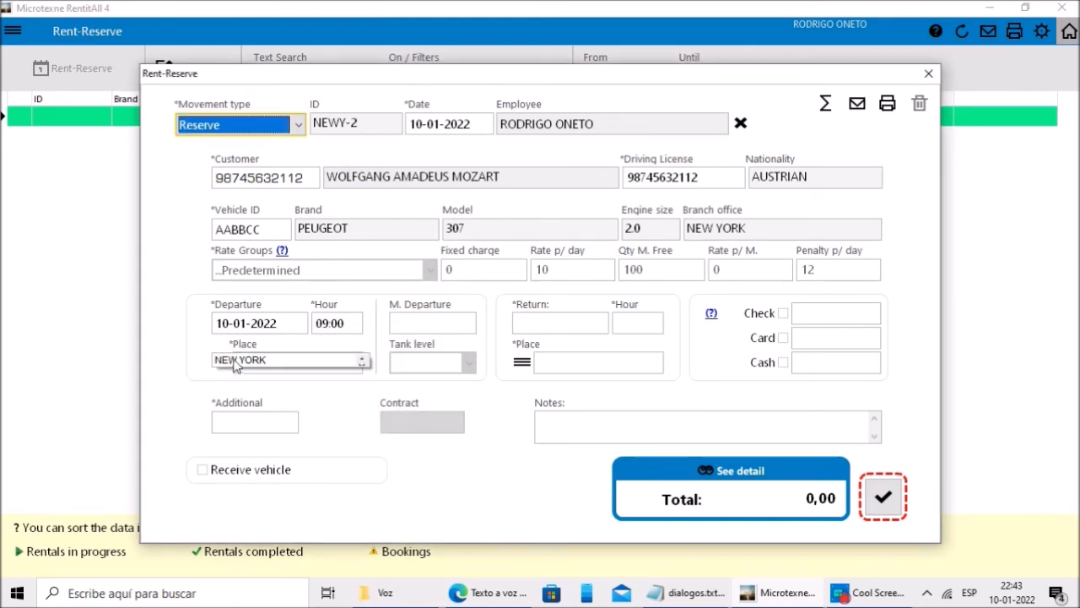
{"action": "left_click", "coordinate": [237, 365]}
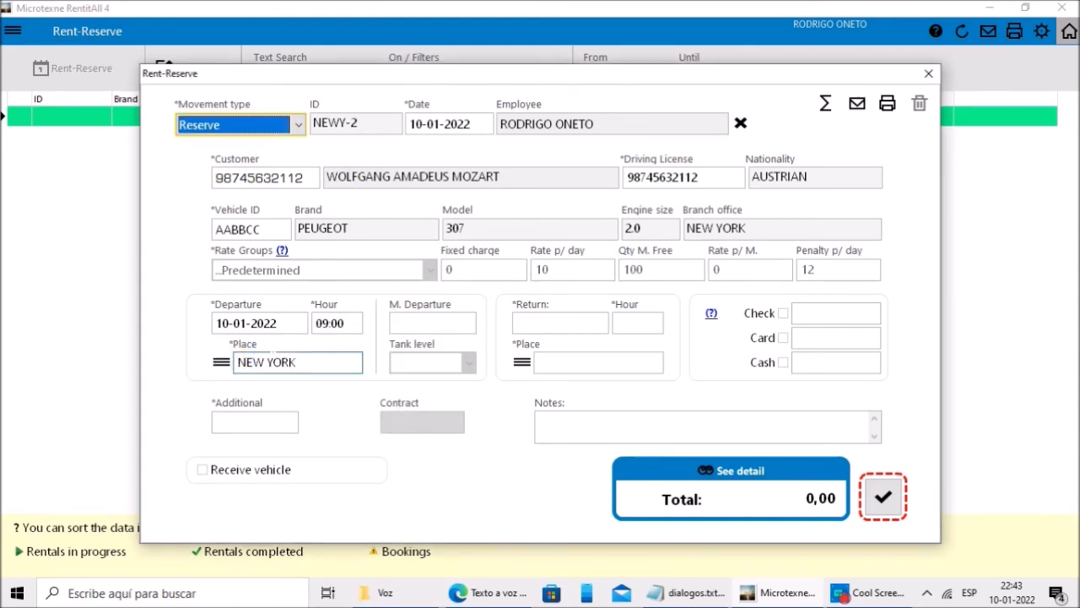
Step: Set the return by days to 2 days later, with return place NEW YORK
{"action": "left_click", "coordinate": [545, 325]}
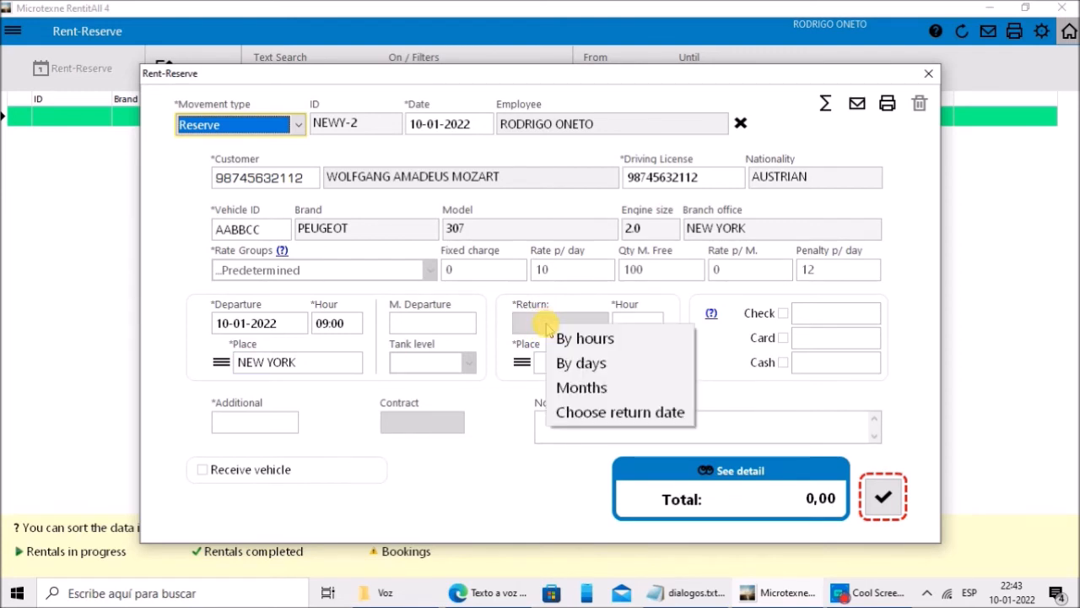
{"action": "left_click", "coordinate": [591, 369]}
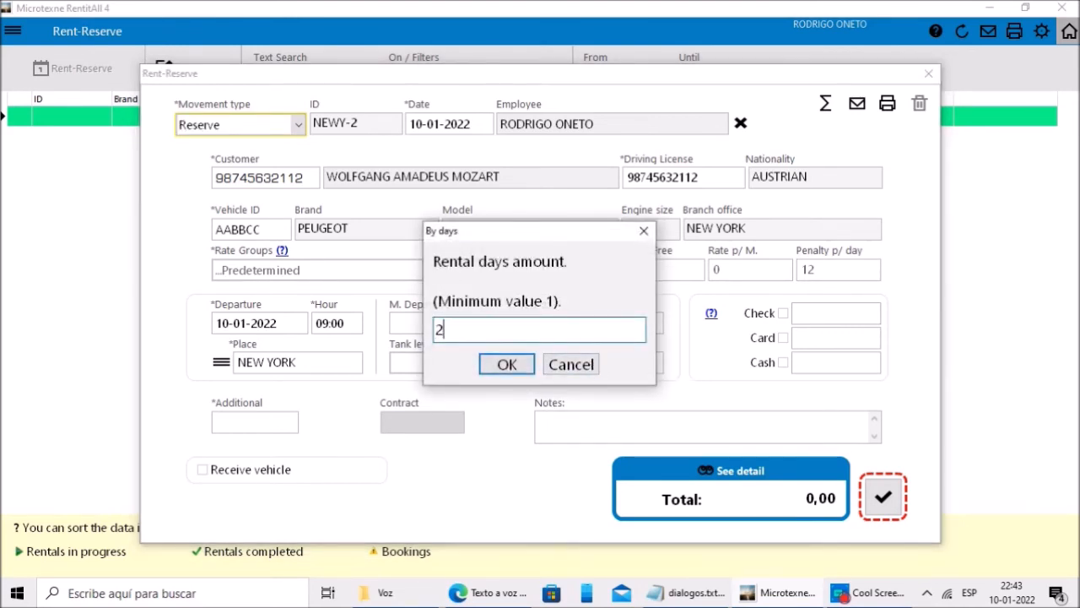
{"action": "left_click", "coordinate": [511, 362]}
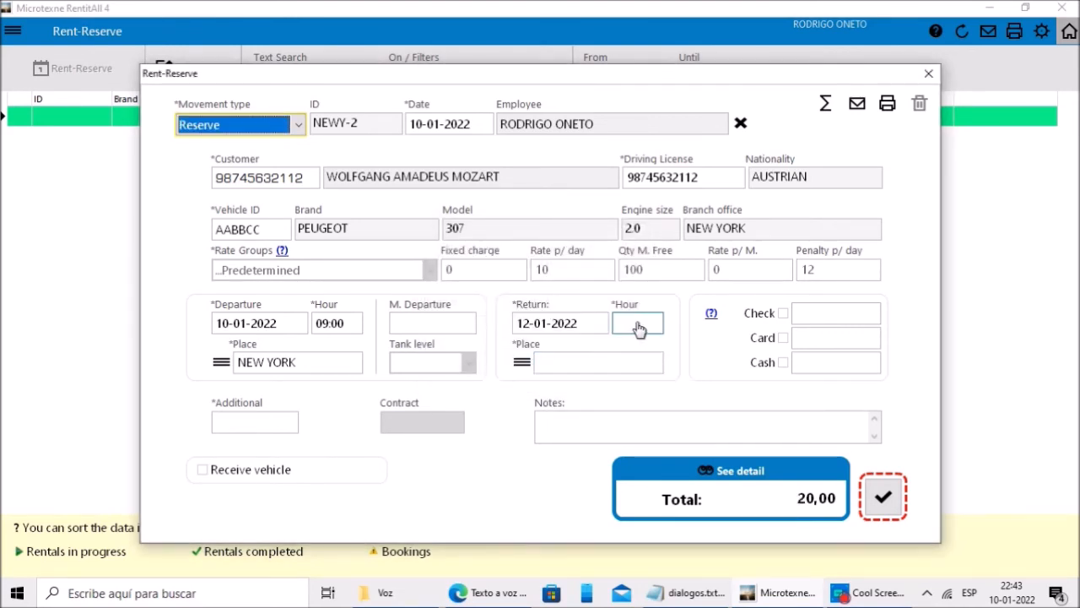
{"action": "left_click", "coordinate": [639, 329]}
{"action": "left_click", "coordinate": [521, 361]}
{"action": "left_click", "coordinate": [530, 360]}
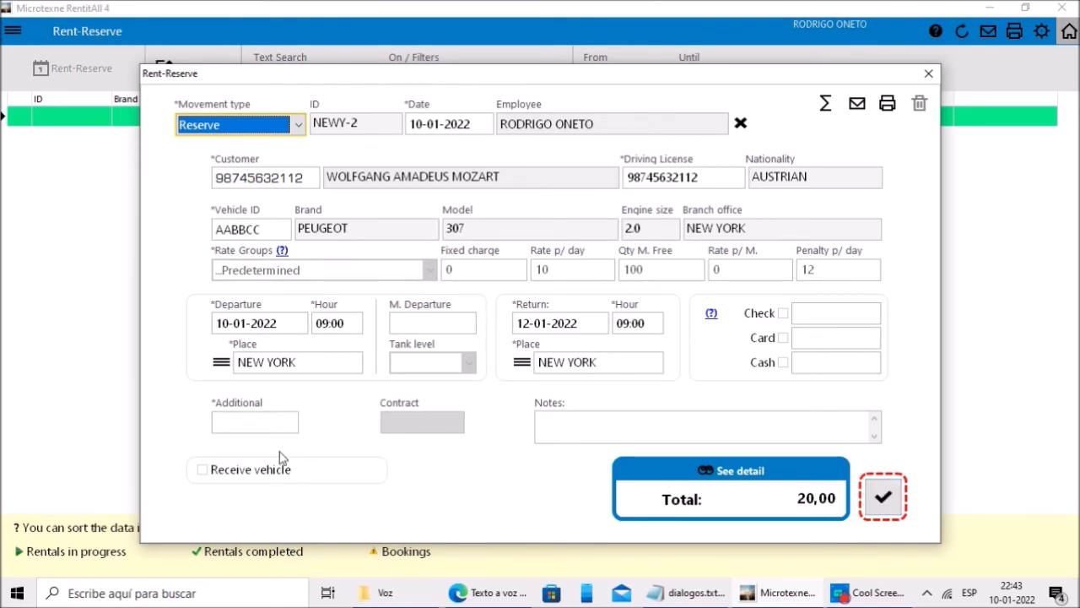
Step: Choose no additional services and save the reservation
{"action": "left_click", "coordinate": [258, 422]}
{"action": "left_click", "coordinate": [287, 439]}
{"action": "left_click", "coordinate": [882, 496]}
{"action": "left_click", "coordinate": [538, 430]}
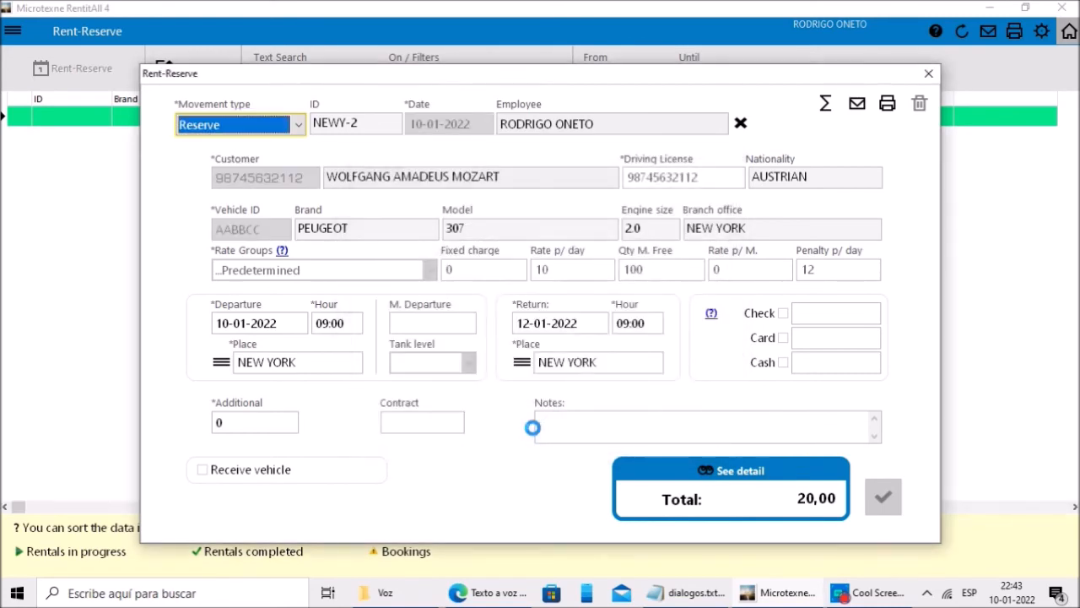
Step: Close the reservation form and reopen NEWY-2 from the list for editing
{"action": "left_click", "coordinate": [928, 73]}
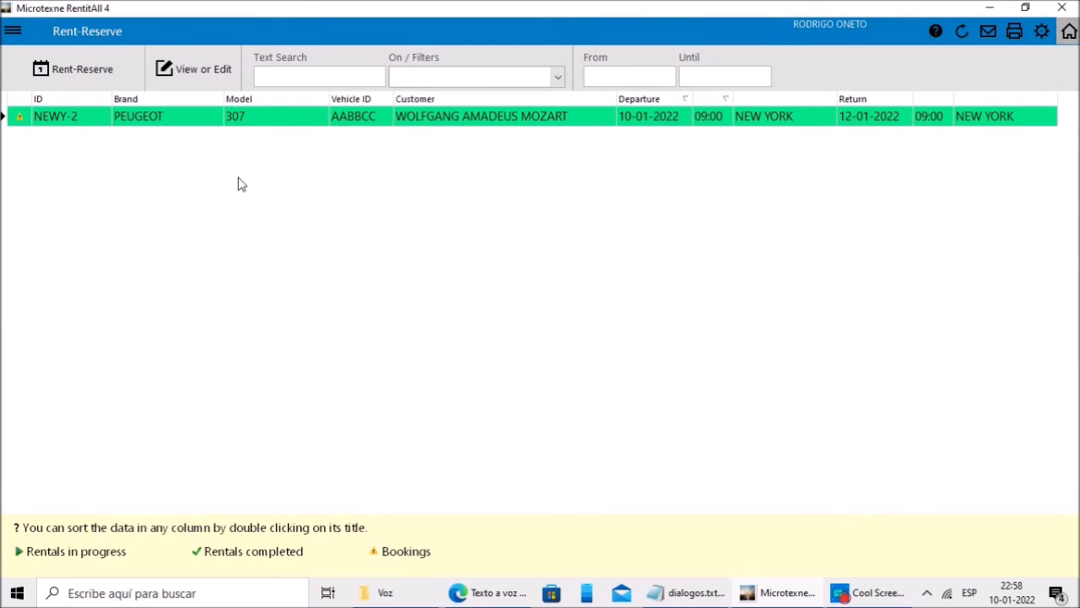
{"action": "left_click", "coordinate": [200, 121]}
{"action": "left_click", "coordinate": [197, 72]}
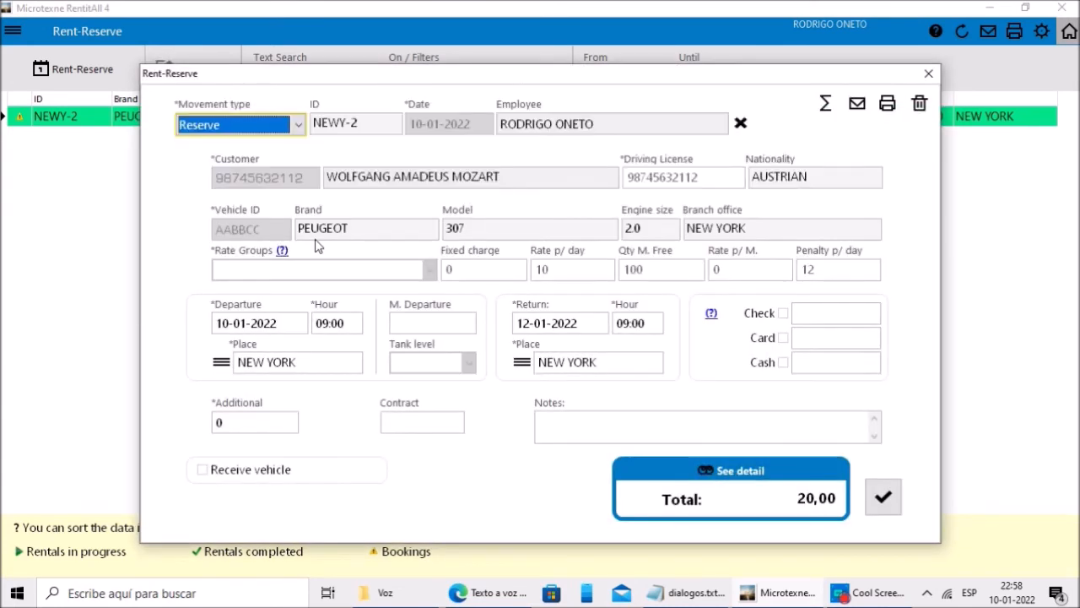
Step: Change NEWY-2 to a Rent with departure mileage 150000 and tank level 1/4
{"action": "left_click", "coordinate": [301, 125]}
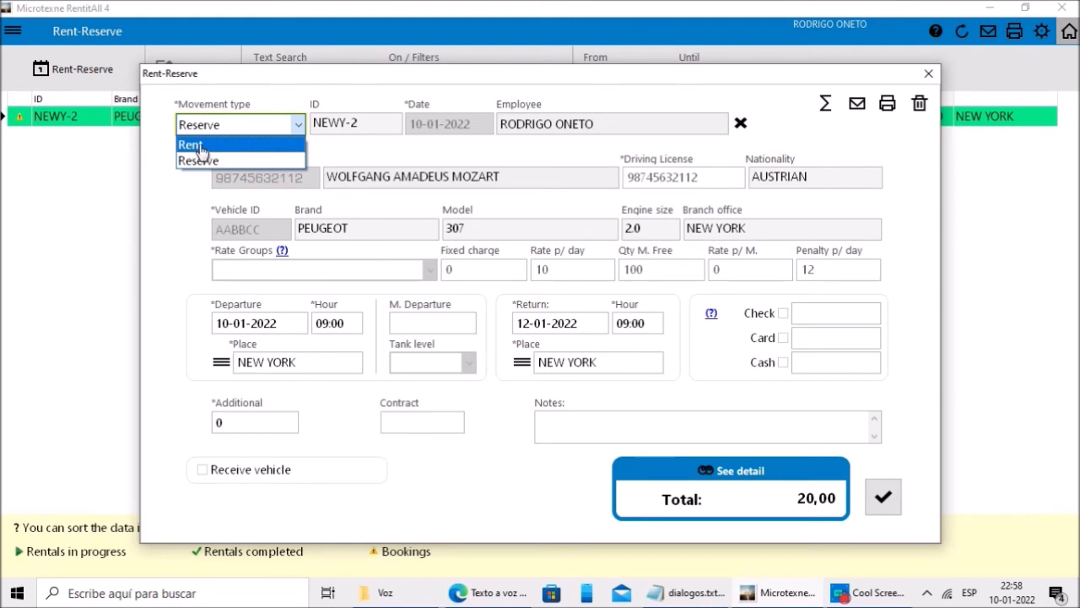
{"action": "left_click", "coordinate": [200, 147]}
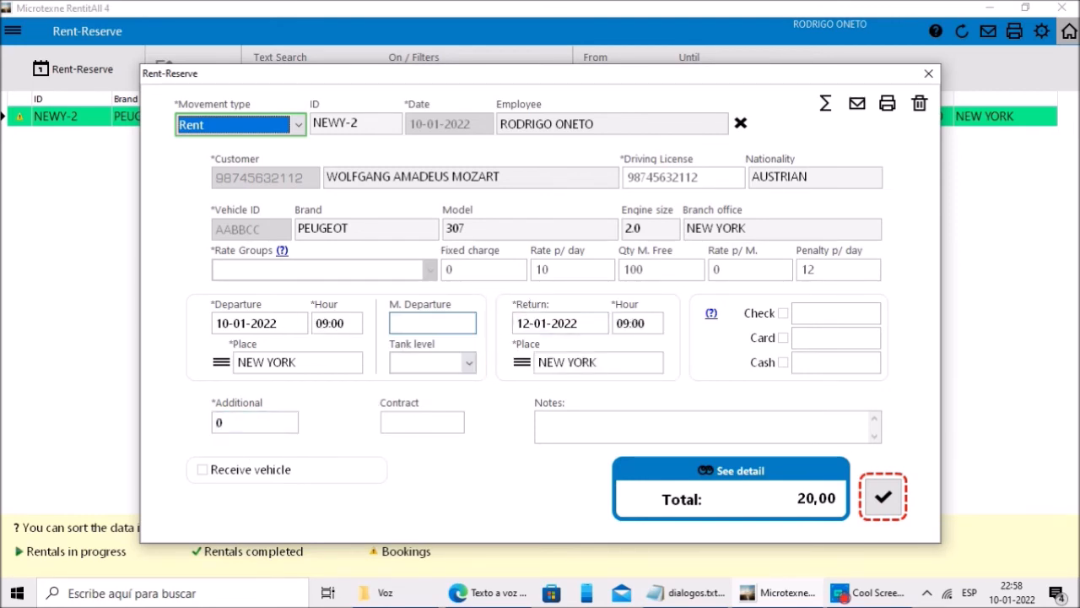
{"action": "left_click", "coordinate": [409, 324]}
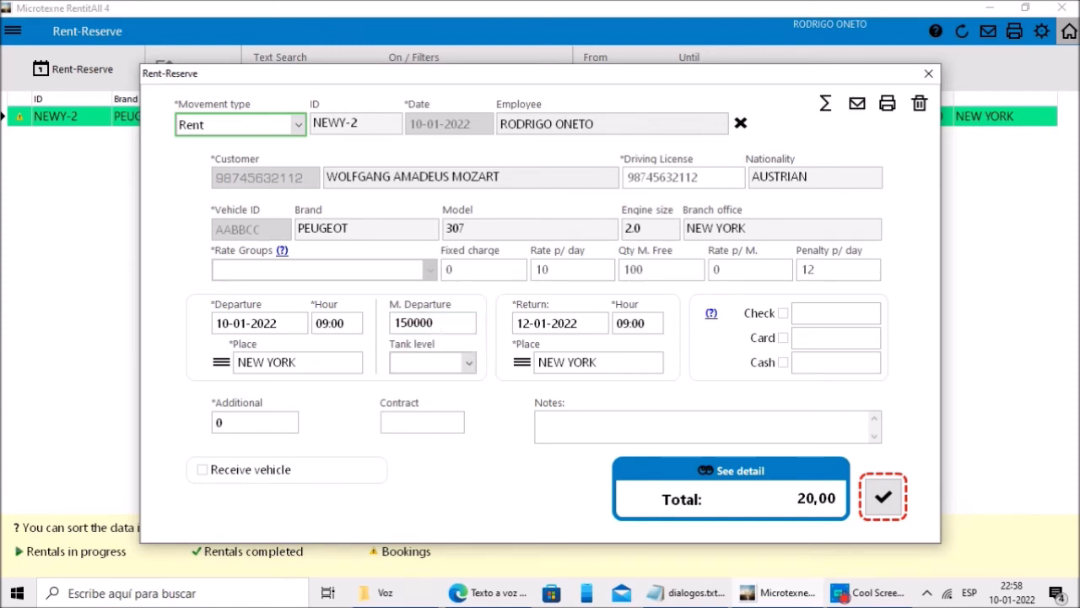
{"action": "left_click", "coordinate": [469, 363]}
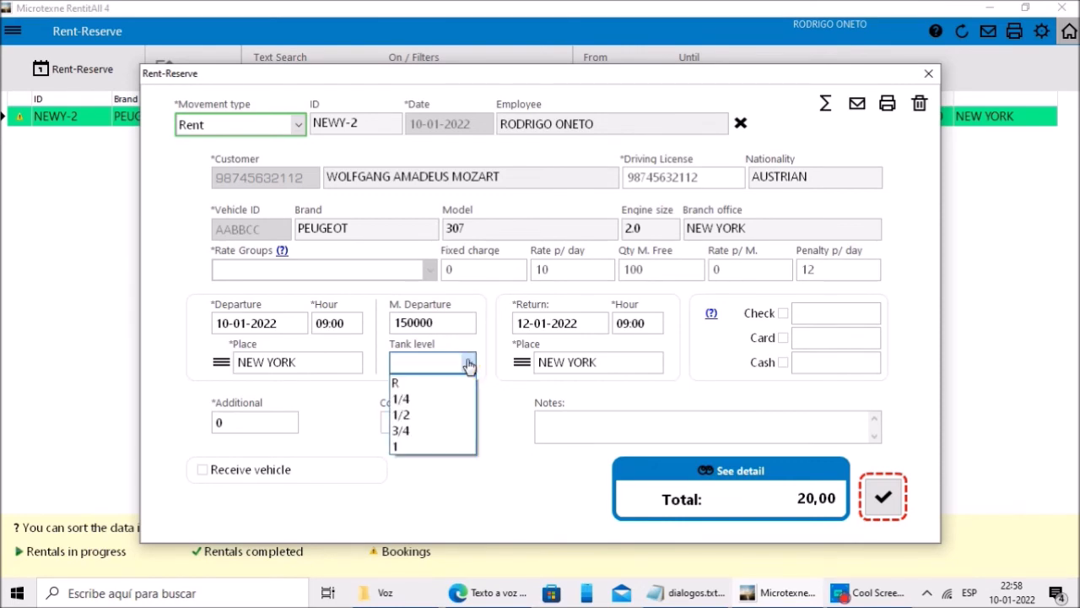
{"action": "left_click", "coordinate": [410, 400]}
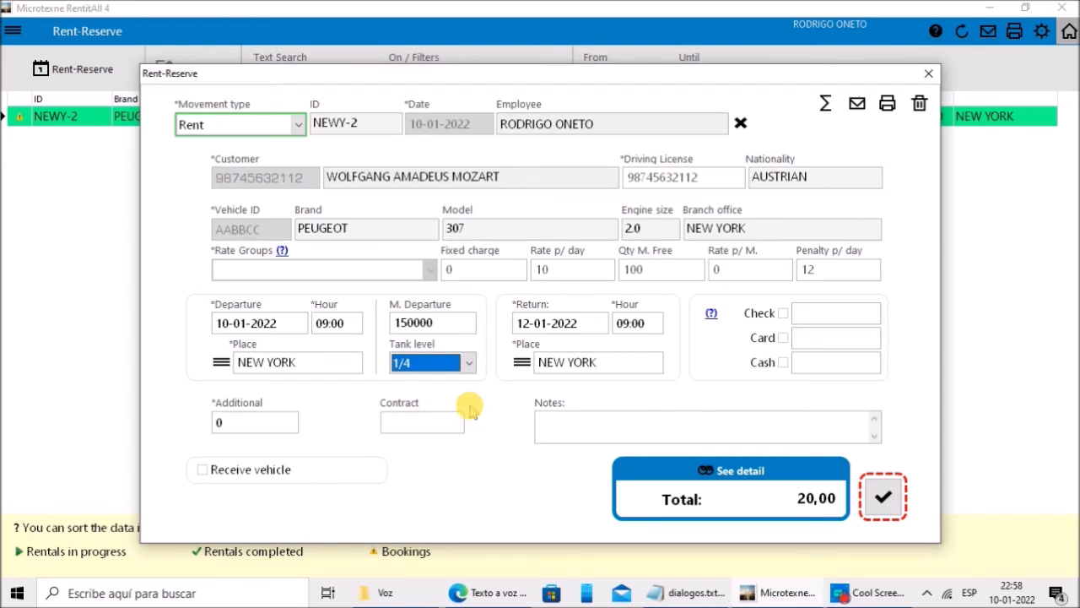
{"action": "left_click", "coordinate": [550, 422]}
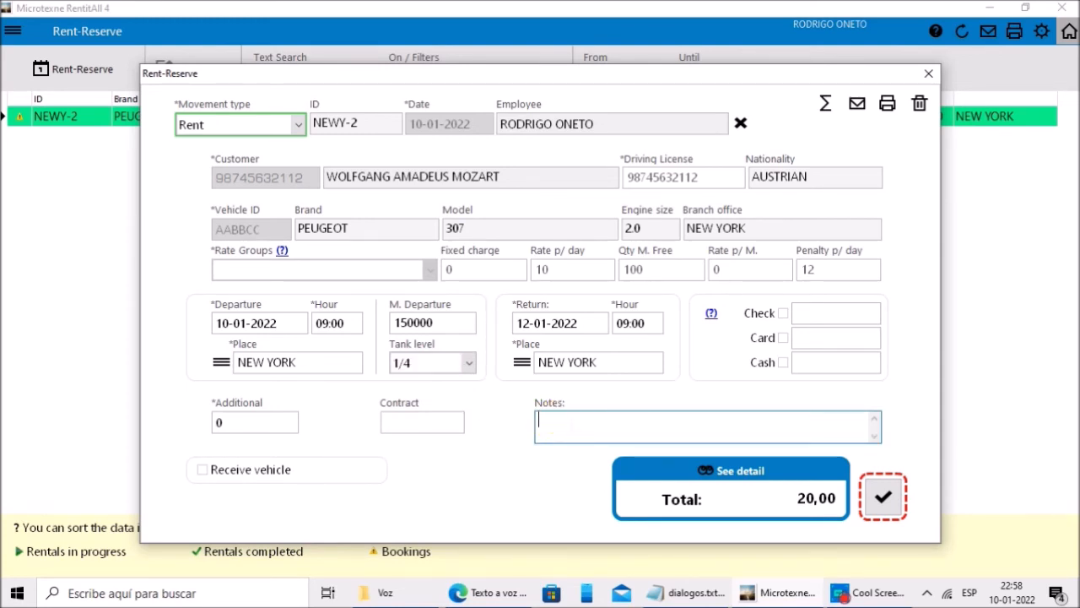
{"action": "left_click", "coordinate": [422, 429]}
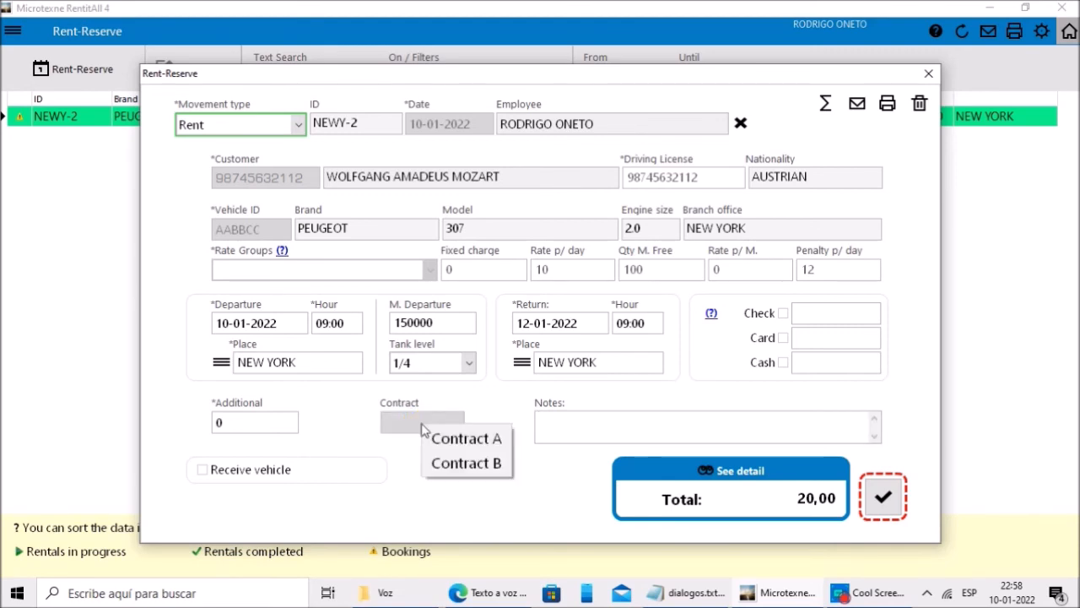
Step: Generate contract No. 1 from the Contract A template and save it
{"action": "left_click", "coordinate": [466, 439]}
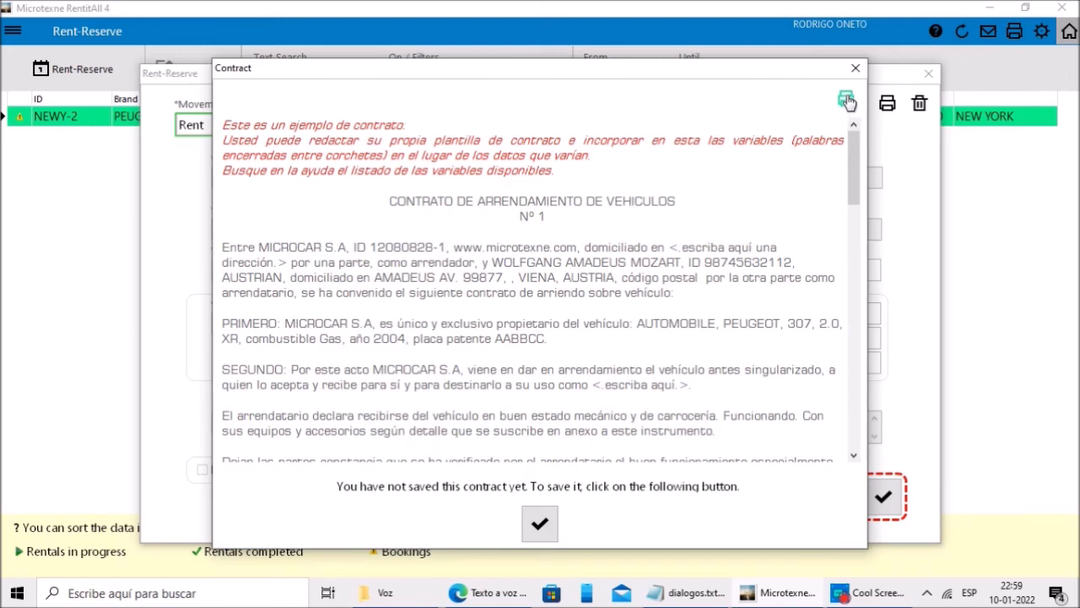
{"action": "left_click", "coordinate": [540, 525]}
{"action": "left_click", "coordinate": [540, 528]}
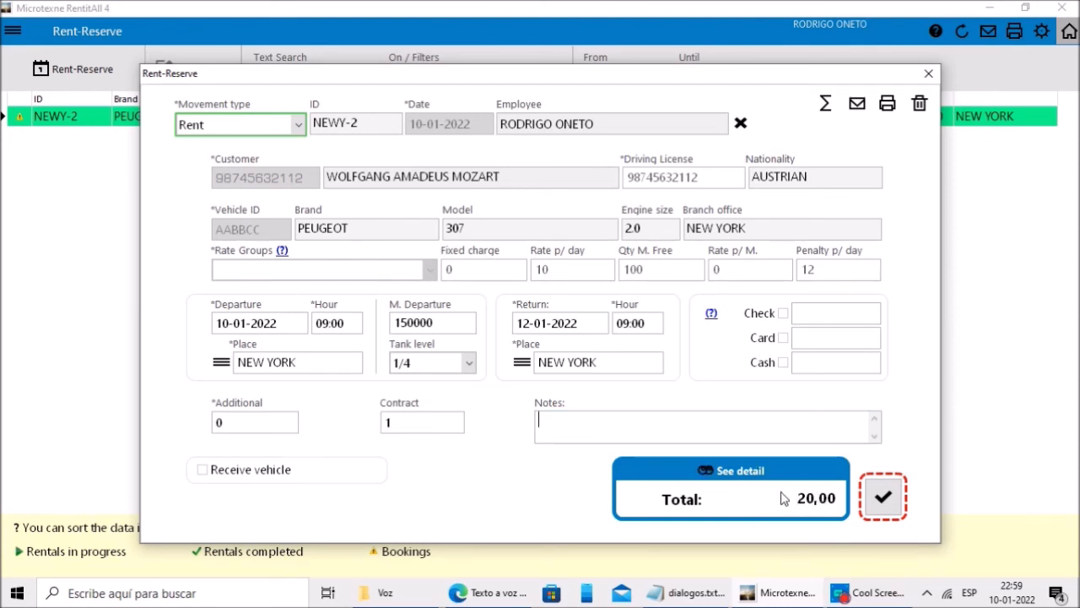
Step: Review the 20,00 charges summary, then save the NEWY-2 rental changes
{"action": "left_click", "coordinate": [730, 476]}
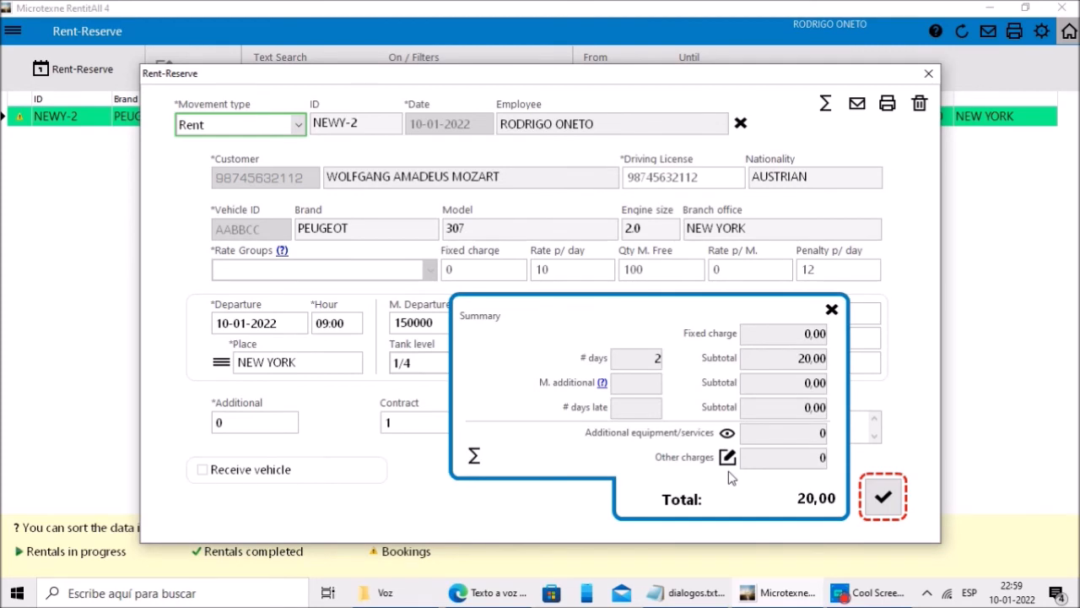
{"action": "left_click", "coordinate": [831, 312]}
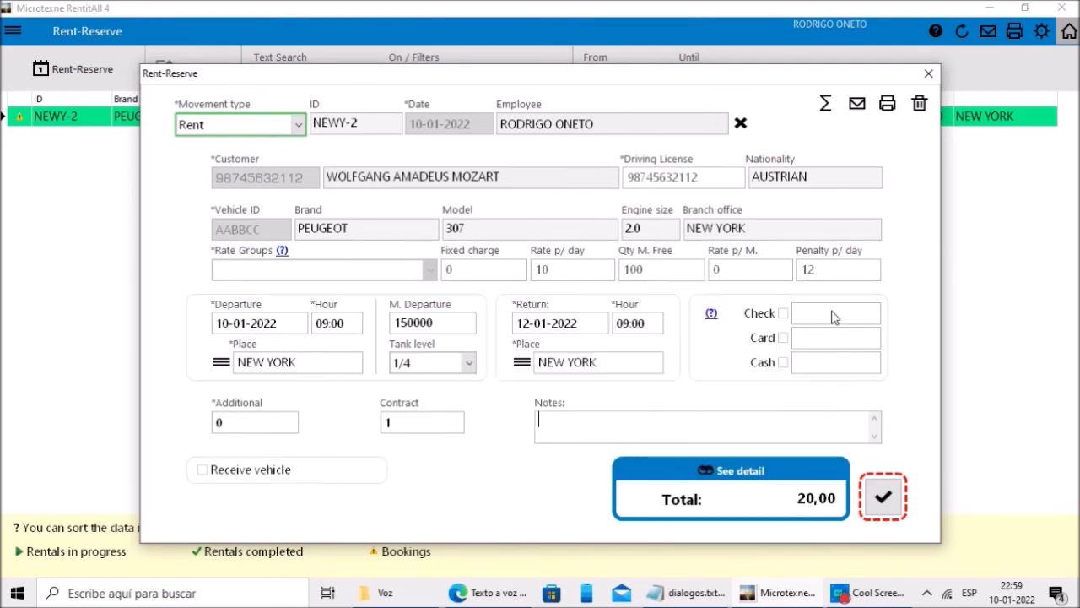
{"action": "left_click", "coordinate": [882, 499]}
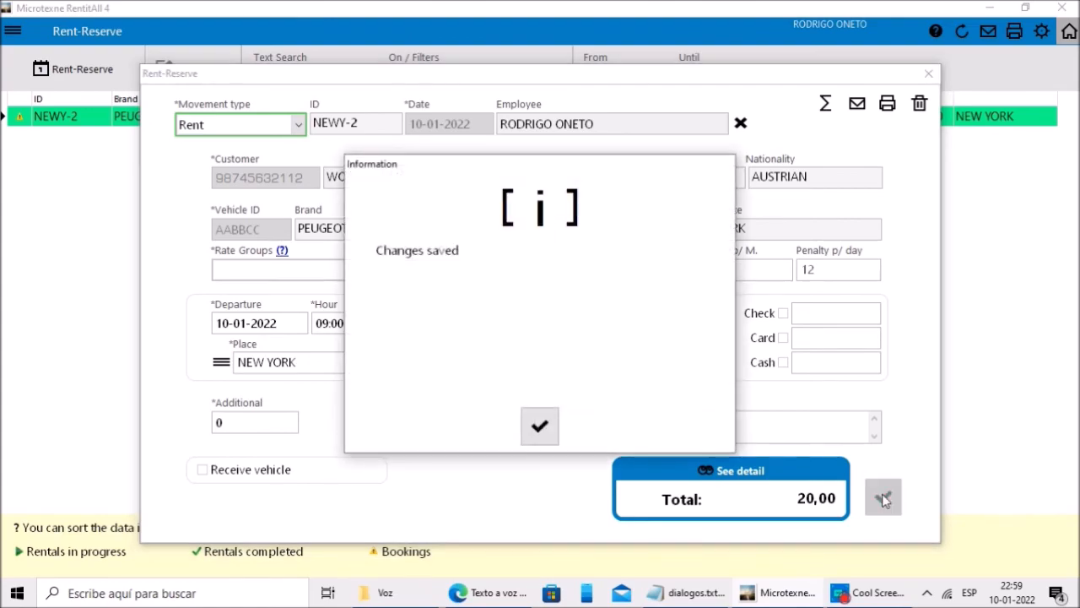
{"action": "left_click", "coordinate": [540, 427]}
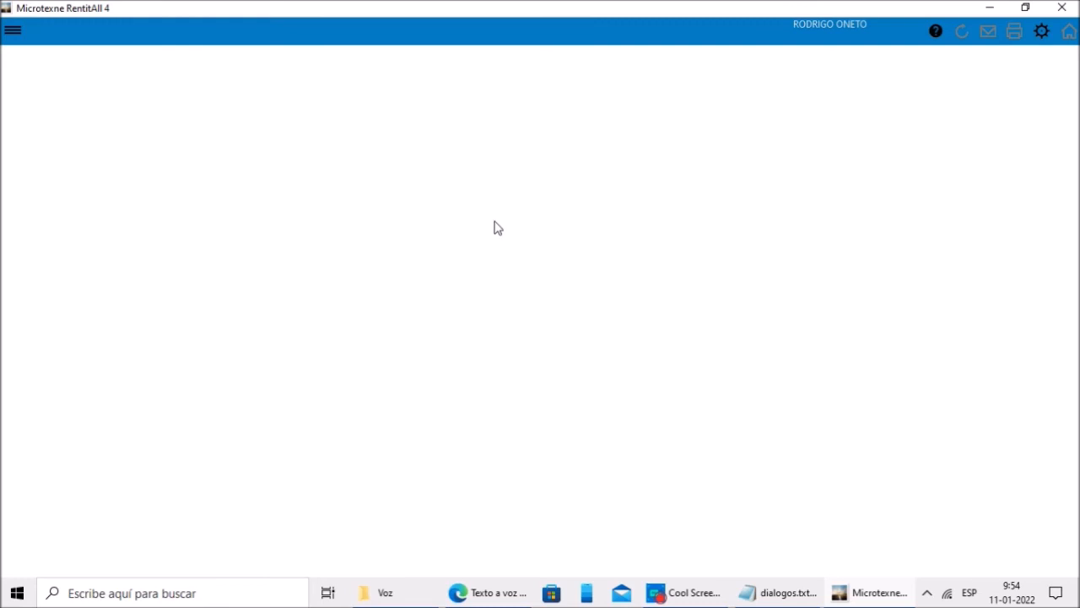
Step: Start a new Rent movement in Rent-Reserve and select the customer
{"action": "left_click", "coordinate": [14, 30]}
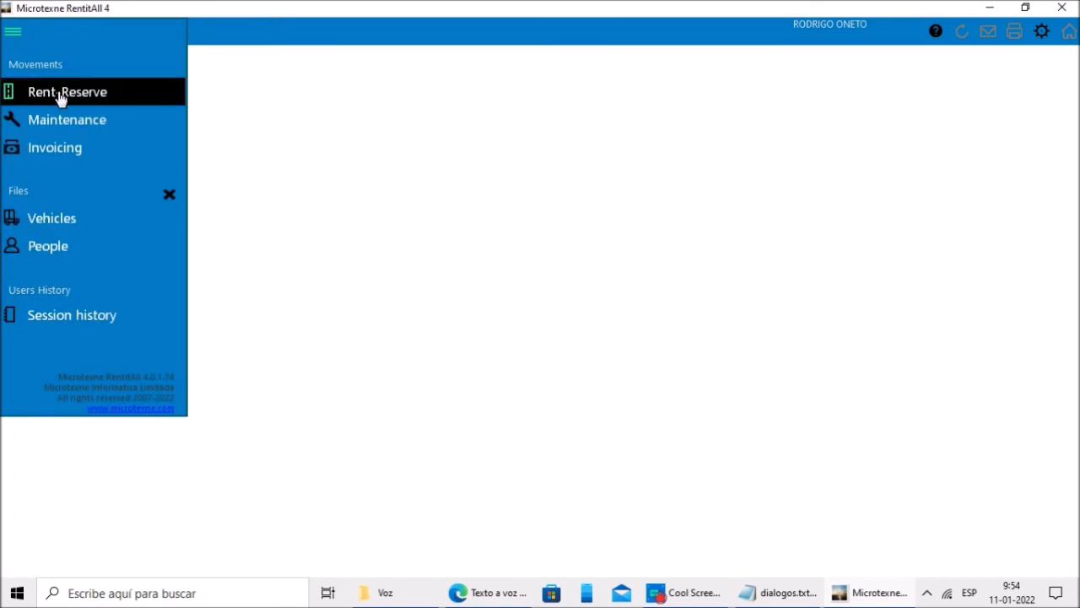
{"action": "left_click", "coordinate": [60, 94]}
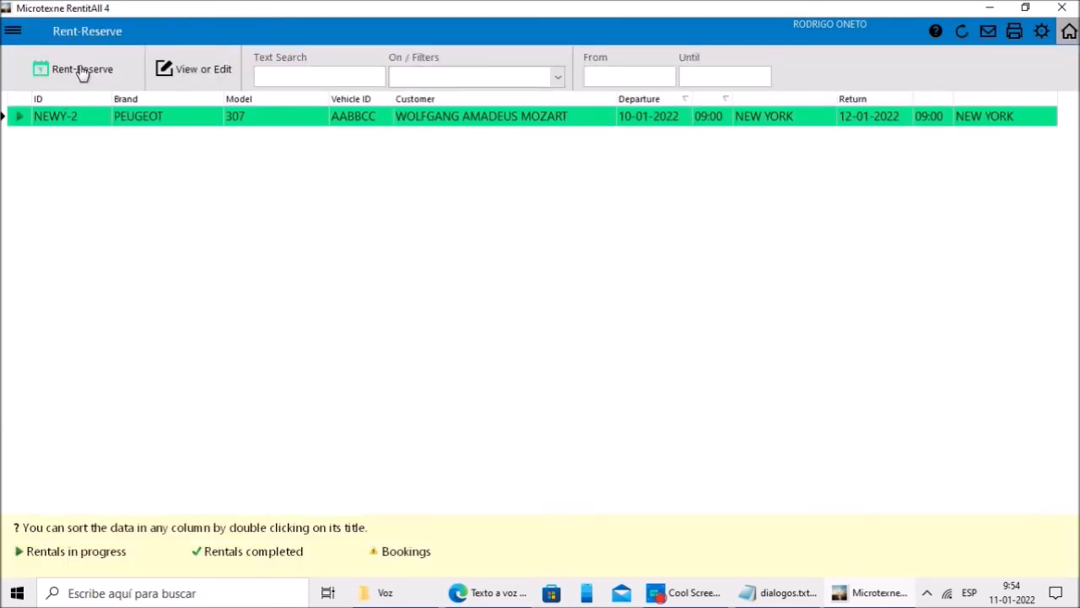
{"action": "left_click", "coordinate": [80, 70]}
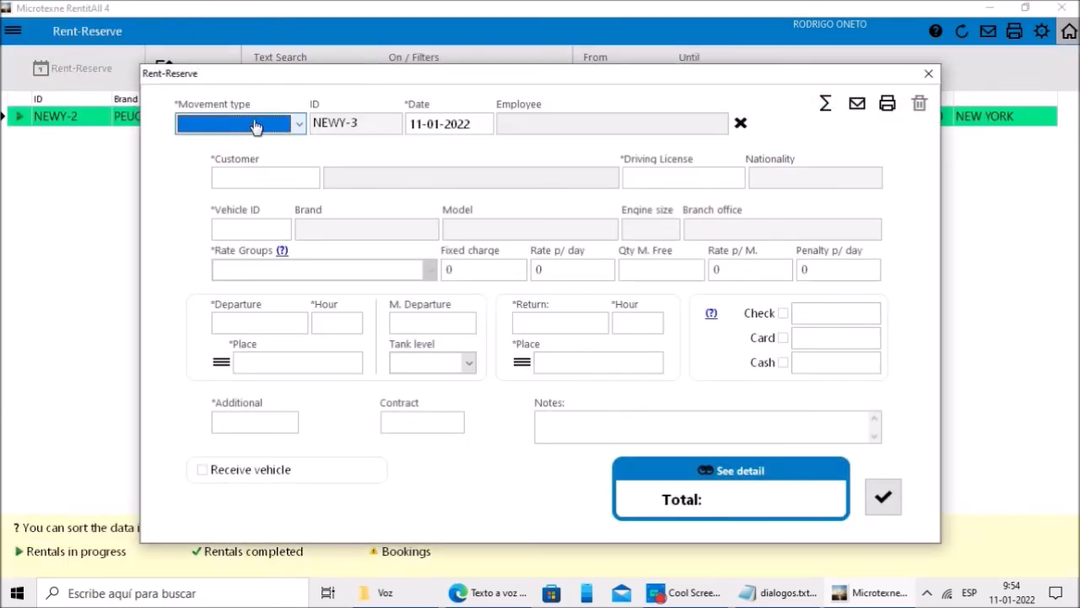
{"action": "left_click", "coordinate": [285, 126]}
{"action": "left_click", "coordinate": [211, 143]}
{"action": "left_click", "coordinate": [557, 118]}
{"action": "left_click", "coordinate": [748, 429]}
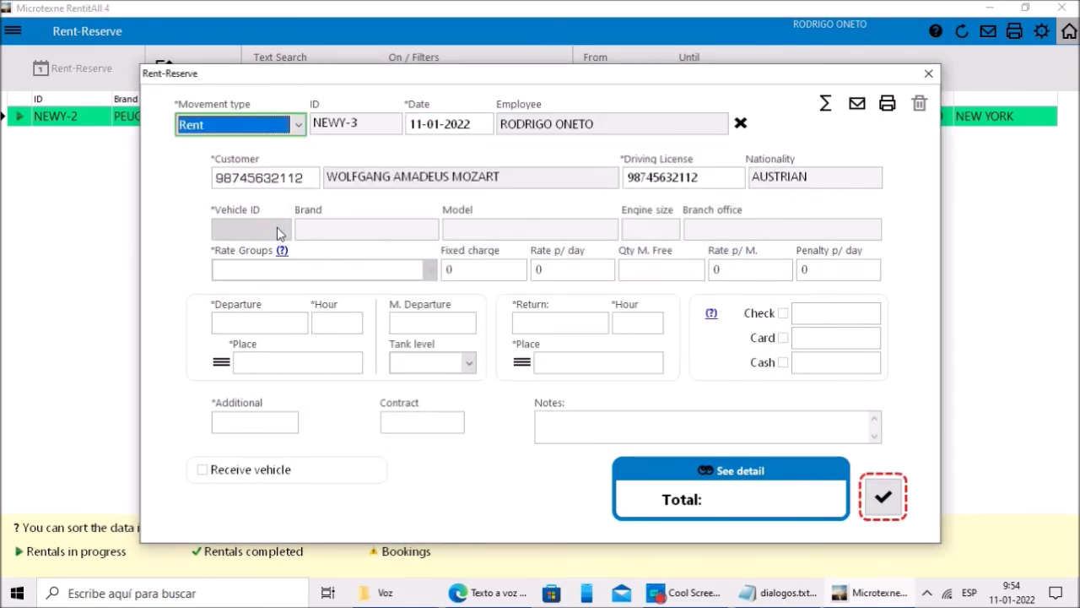
Step: Choose the Piaggio MP3 as the rental vehicle
{"action": "left_click", "coordinate": [277, 227]}
{"action": "left_click", "coordinate": [276, 227]}
{"action": "left_click", "coordinate": [284, 254]}
{"action": "left_click", "coordinate": [539, 495]}
{"action": "left_click", "coordinate": [484, 431]}
Step: Set departure to 12-01-2022 at 10:00 from NEW YORK with a 1/2 tank
{"action": "left_click", "coordinate": [291, 325]}
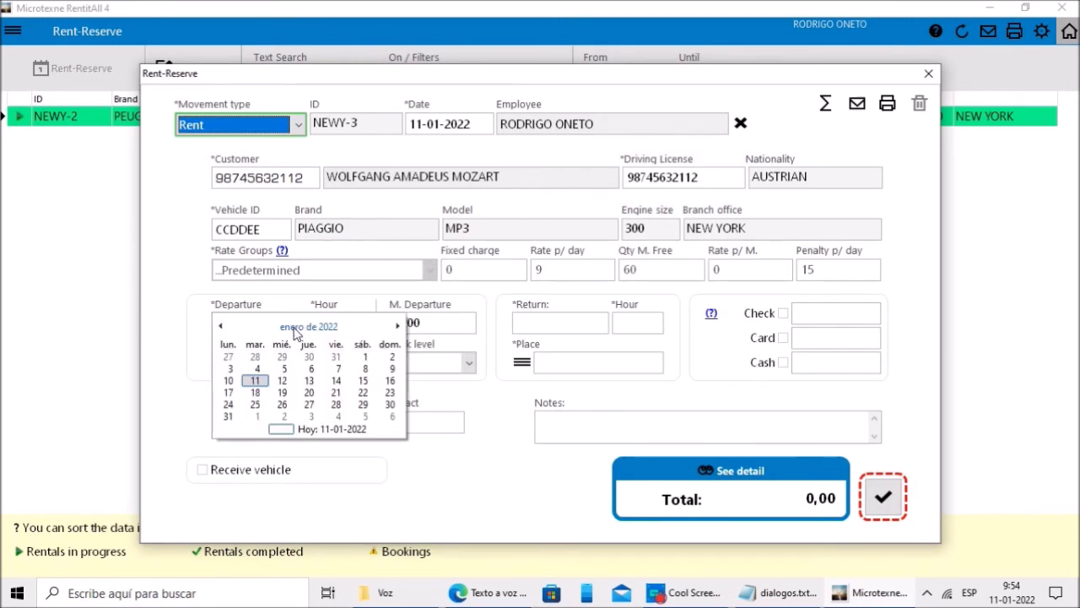
{"action": "left_click", "coordinate": [282, 380]}
{"action": "left_click", "coordinate": [338, 324]}
{"action": "left_click", "coordinate": [372, 381]}
{"action": "left_click", "coordinate": [363, 352]}
{"action": "left_click", "coordinate": [386, 418]}
{"action": "left_click", "coordinate": [469, 362]}
{"action": "left_click", "coordinate": [400, 410]}
{"action": "left_click", "coordinate": [559, 322]}
Step: Set a 1-day return at 10:00 to NEW YORK, with additional services 0
{"action": "left_click", "coordinate": [614, 368]}
{"action": "type", "text": "1"}
{"action": "left_click", "coordinate": [511, 363]}
{"action": "left_click", "coordinate": [638, 324]}
{"action": "left_click", "coordinate": [707, 411]}
{"action": "left_click", "coordinate": [522, 362]}
{"action": "left_click", "coordinate": [541, 364]}
{"action": "left_click", "coordinate": [261, 419]}
{"action": "type", "text": "0"}
Step: Save rental NEWY-3 totalling 9,00 and generate contract No. 2 from Contract A
{"action": "left_click", "coordinate": [884, 497]}
{"action": "left_click", "coordinate": [484, 430]}
{"action": "left_click", "coordinate": [540, 433]}
{"action": "left_click", "coordinate": [437, 428]}
{"action": "left_click", "coordinate": [456, 447]}
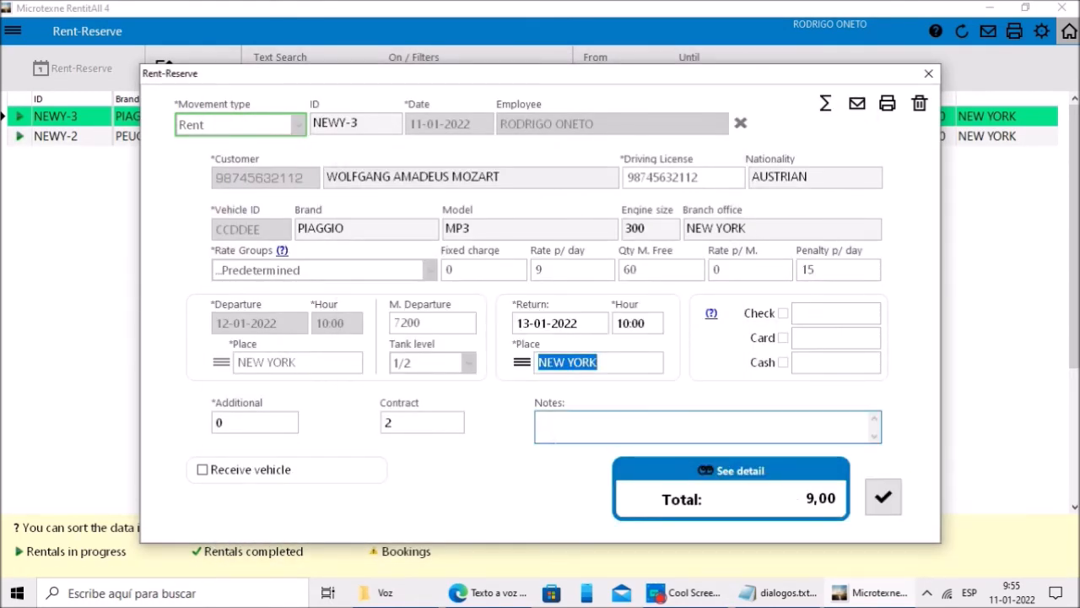
{"action": "left_click", "coordinate": [928, 73]}
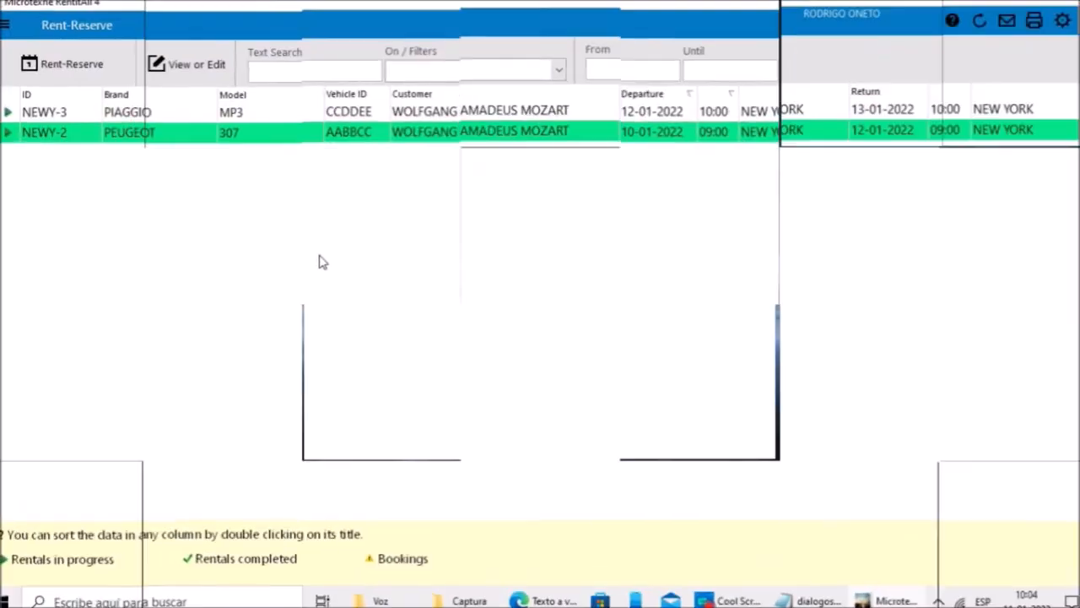
Step: Receive the NEWY-2 vehicle with entry mileage 150060 and a 1/2 tank
{"action": "left_click", "coordinate": [260, 118]}
{"action": "left_click", "coordinate": [209, 139]}
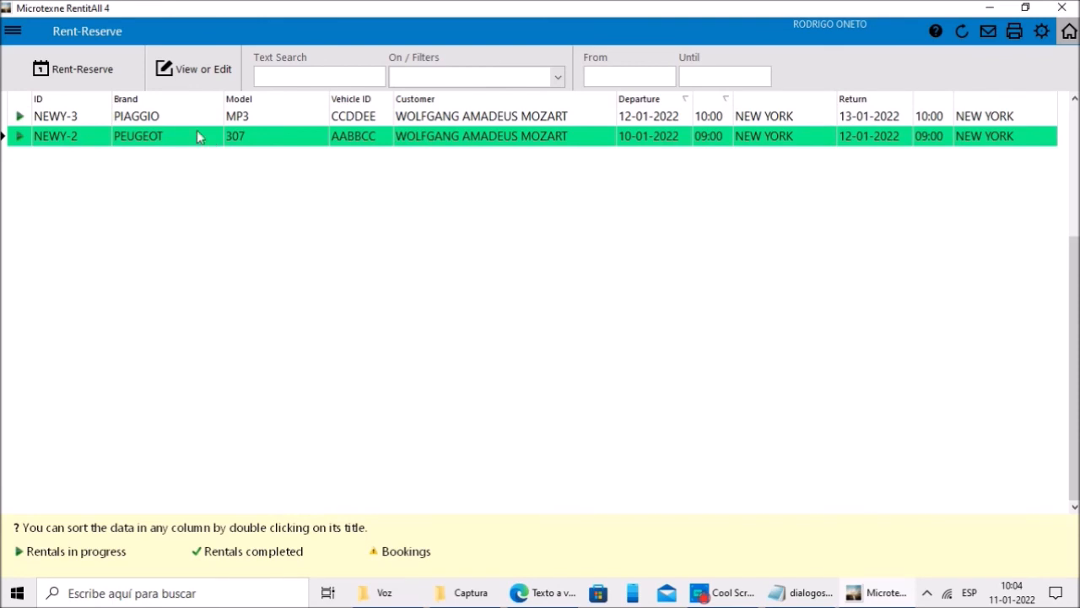
{"action": "left_click", "coordinate": [221, 81]}
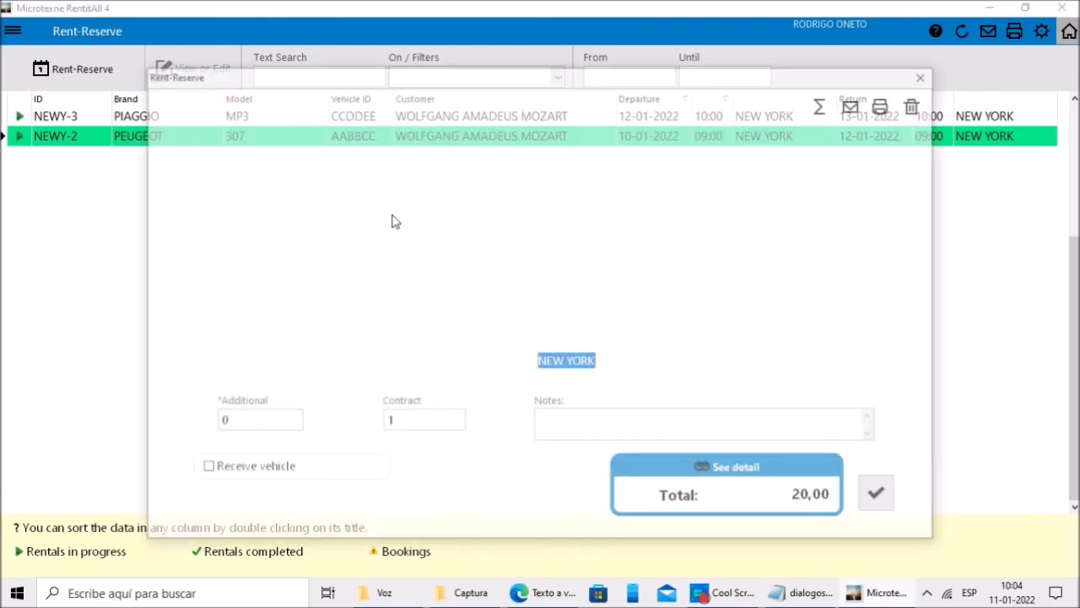
{"action": "left_click", "coordinate": [232, 471]}
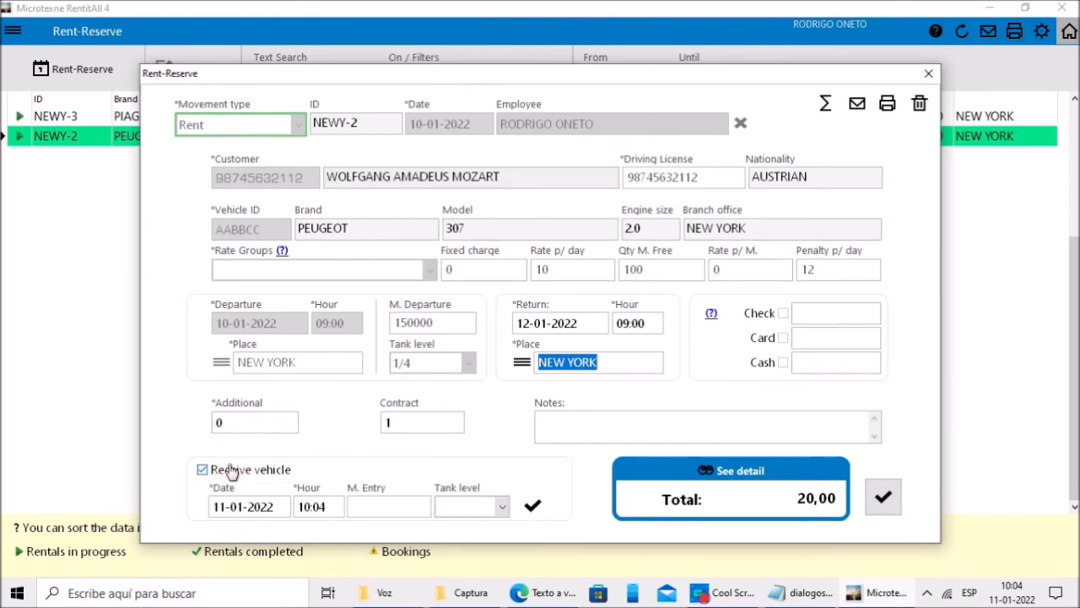
{"action": "left_click", "coordinate": [303, 511]}
{"action": "left_click", "coordinate": [376, 507]}
{"action": "type", "text": "150"}
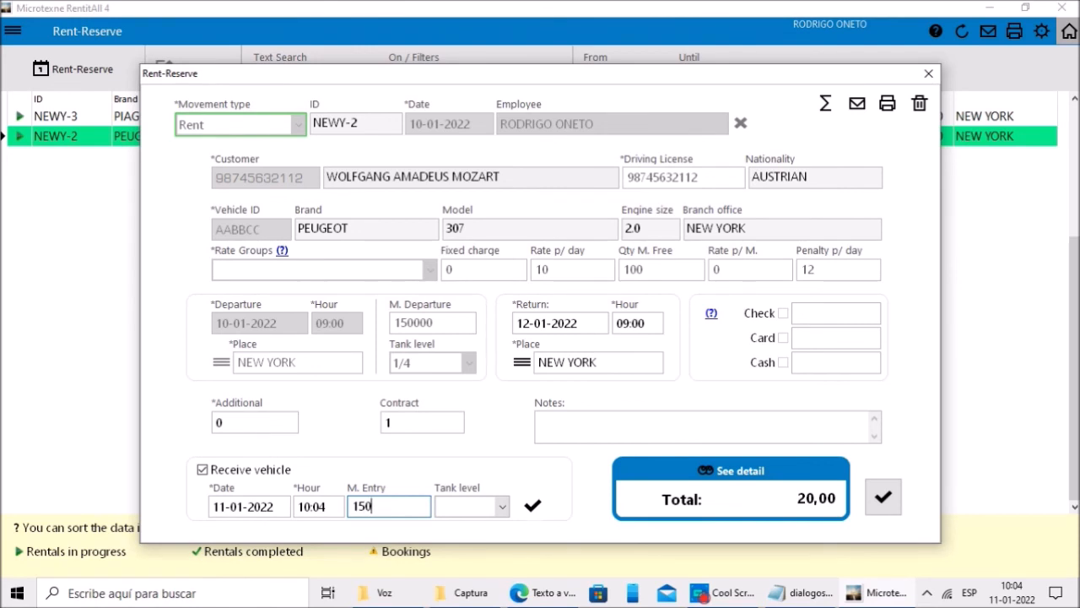
{"action": "type", "text": "06"}
{"action": "left_click", "coordinate": [460, 504]}
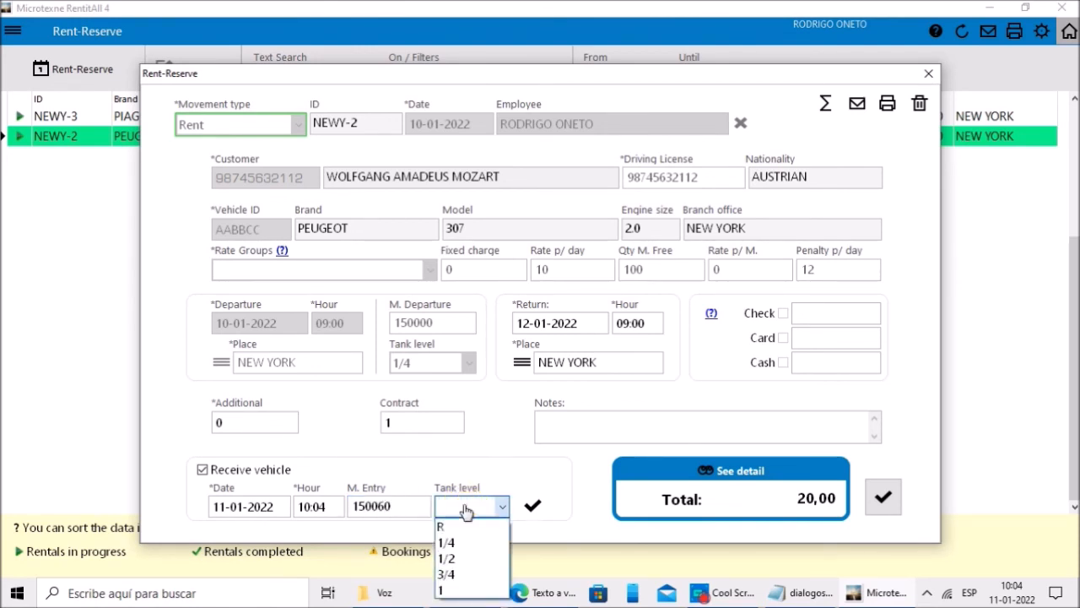
{"action": "left_click", "coordinate": [456, 560]}
{"action": "left_click", "coordinate": [535, 506]}
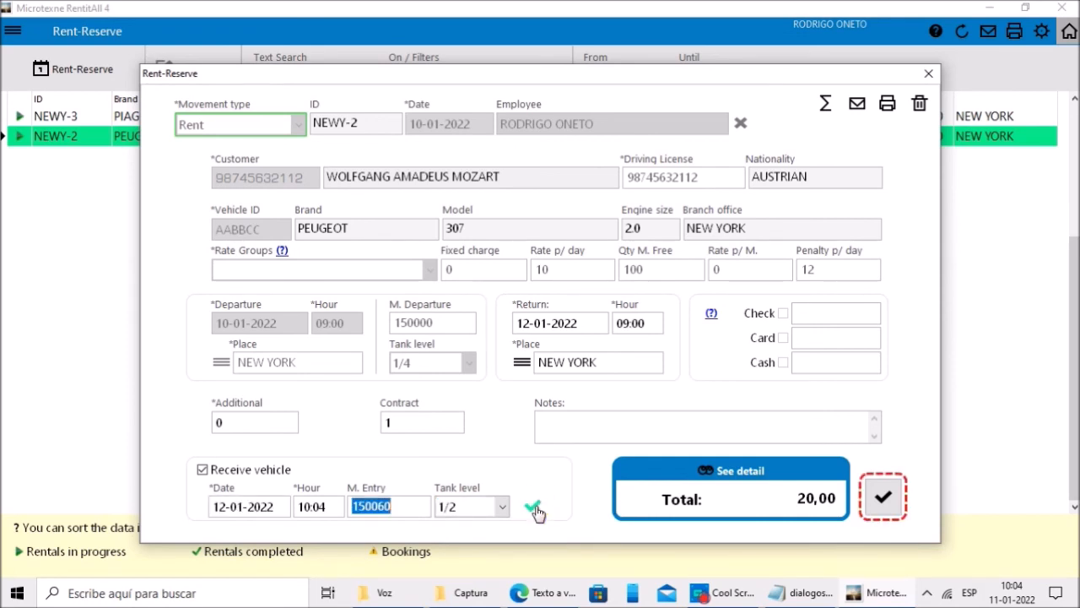
Step: Save and confirm the NEWY-2 vehicle reception
{"action": "left_click", "coordinate": [883, 498]}
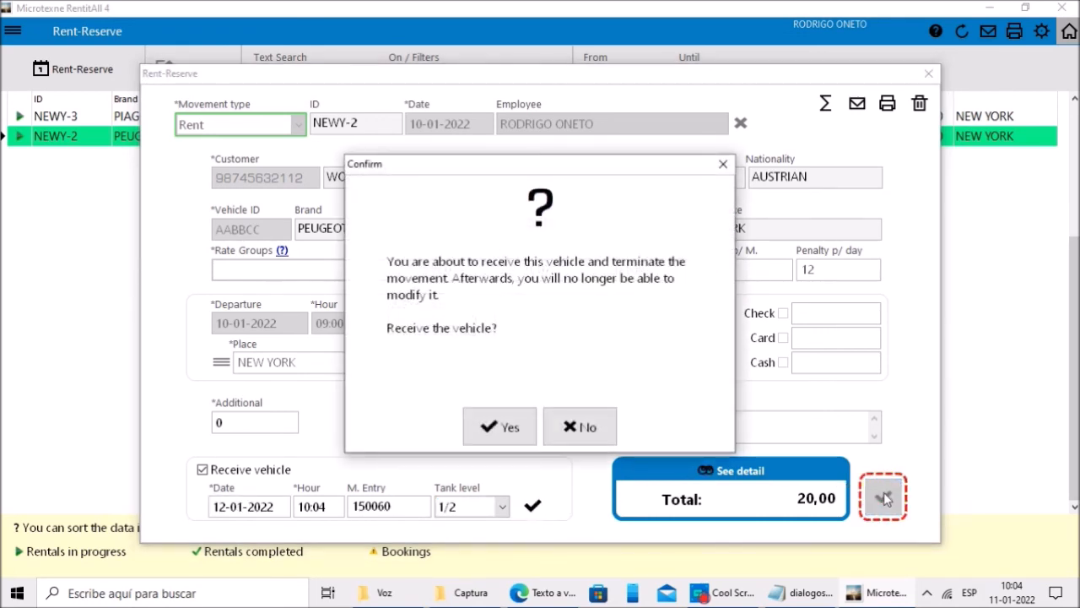
{"action": "left_click", "coordinate": [508, 430]}
{"action": "left_click", "coordinate": [534, 429]}
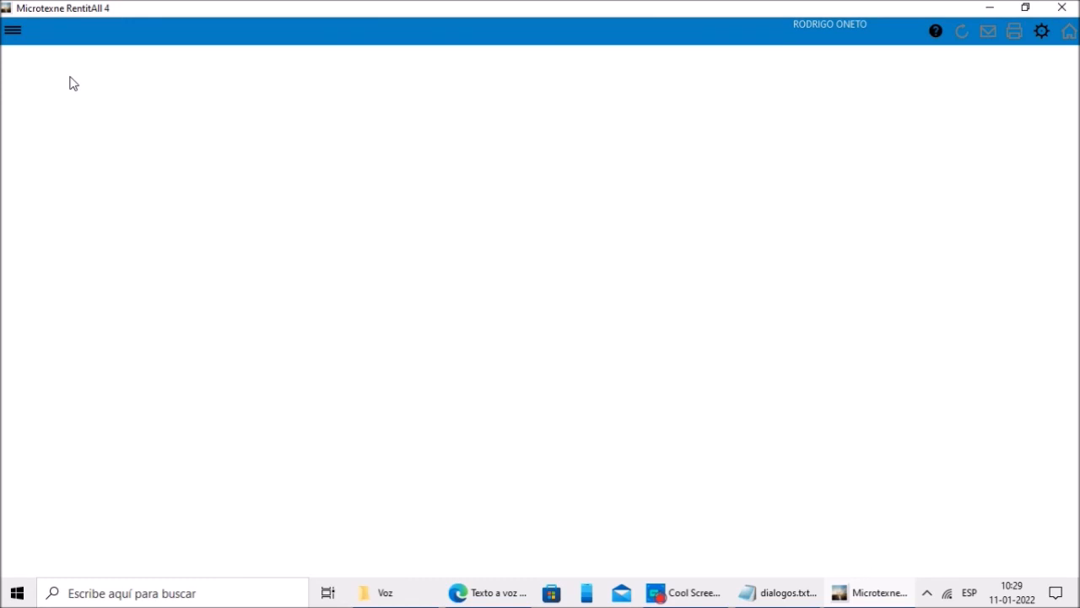
Step: Start a new invoice in Invoicing for the rental's customer
{"action": "left_click", "coordinate": [15, 33]}
{"action": "left_click", "coordinate": [73, 146]}
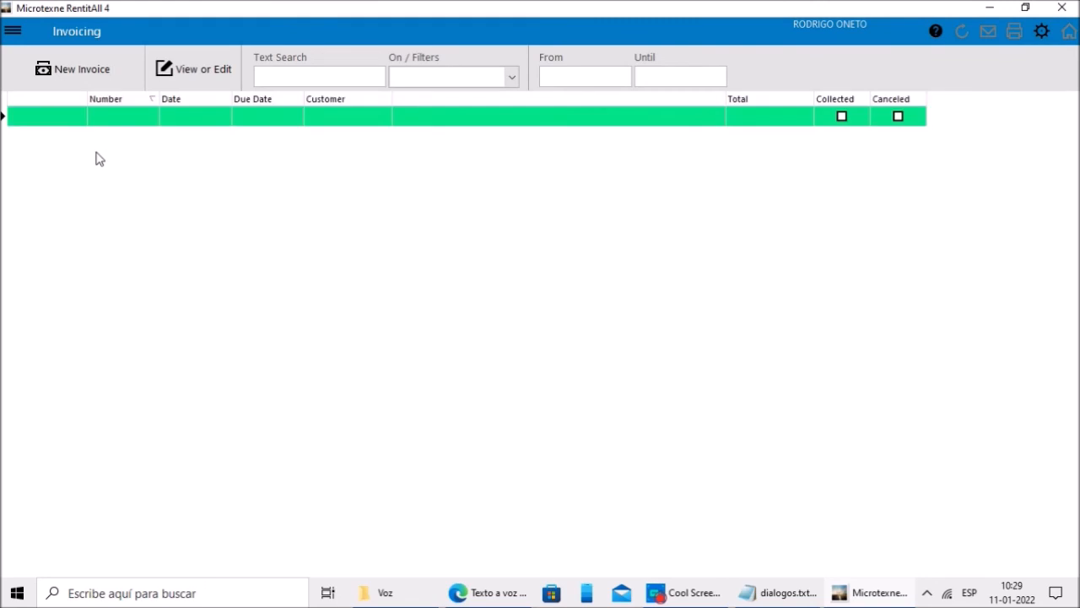
{"action": "left_click", "coordinate": [91, 71]}
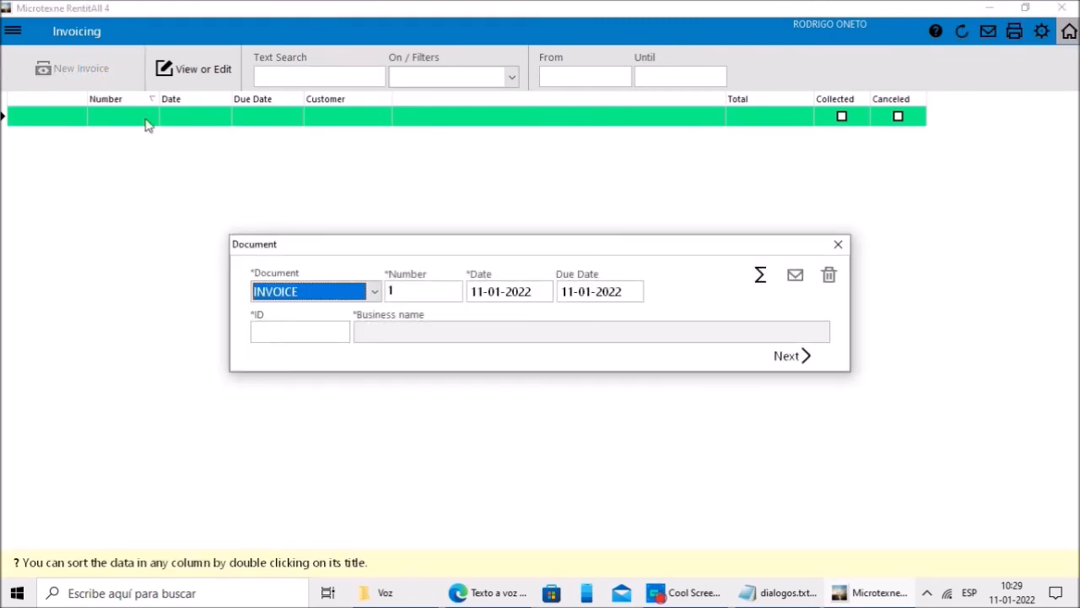
{"action": "left_click", "coordinate": [317, 335]}
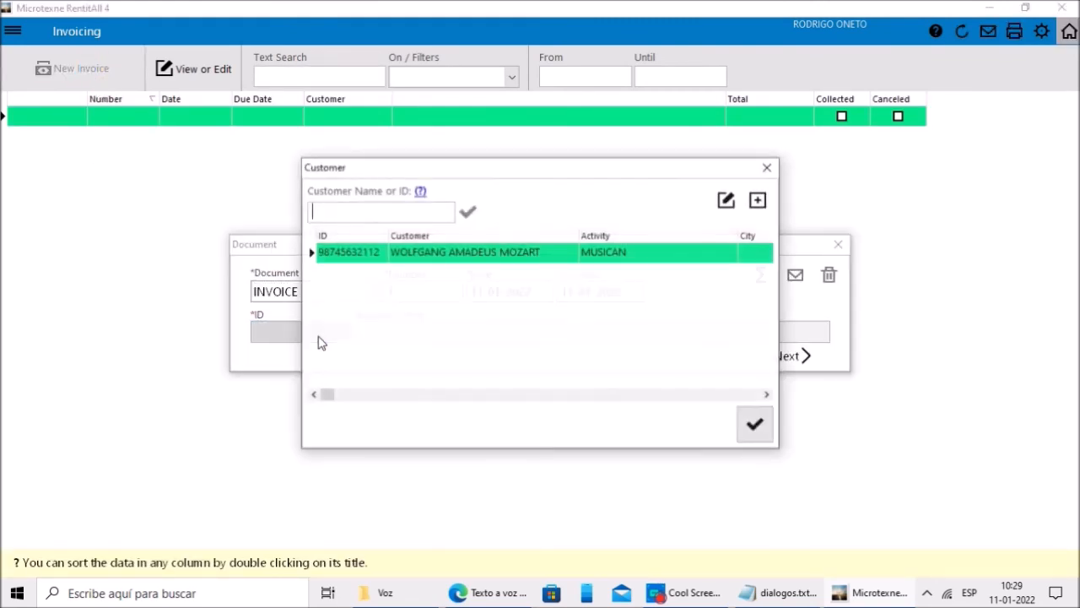
{"action": "left_click", "coordinate": [509, 254]}
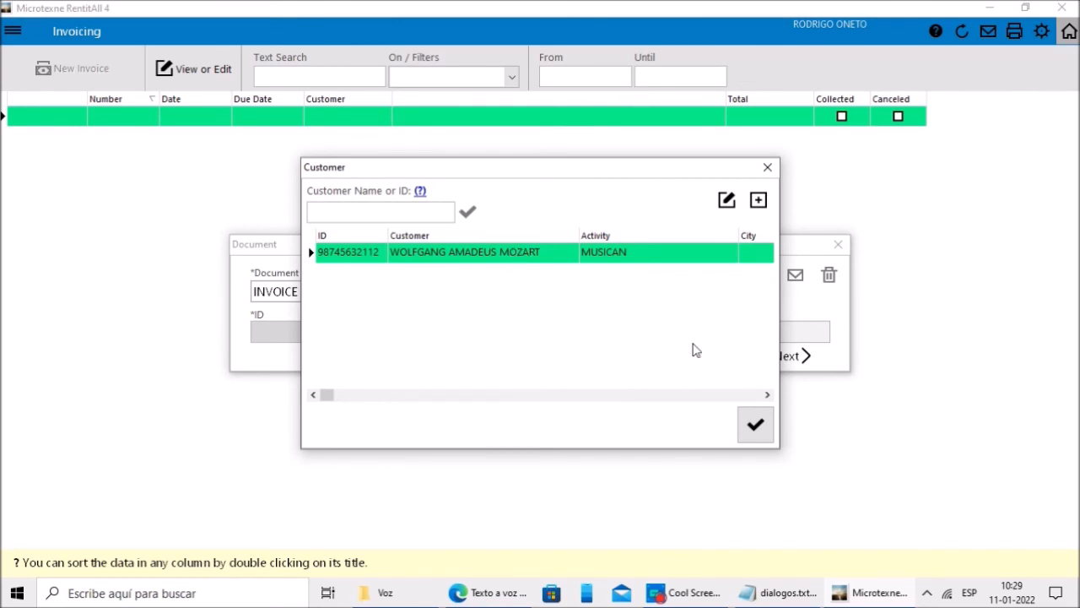
{"action": "left_click", "coordinate": [755, 425]}
{"action": "left_click", "coordinate": [794, 356]}
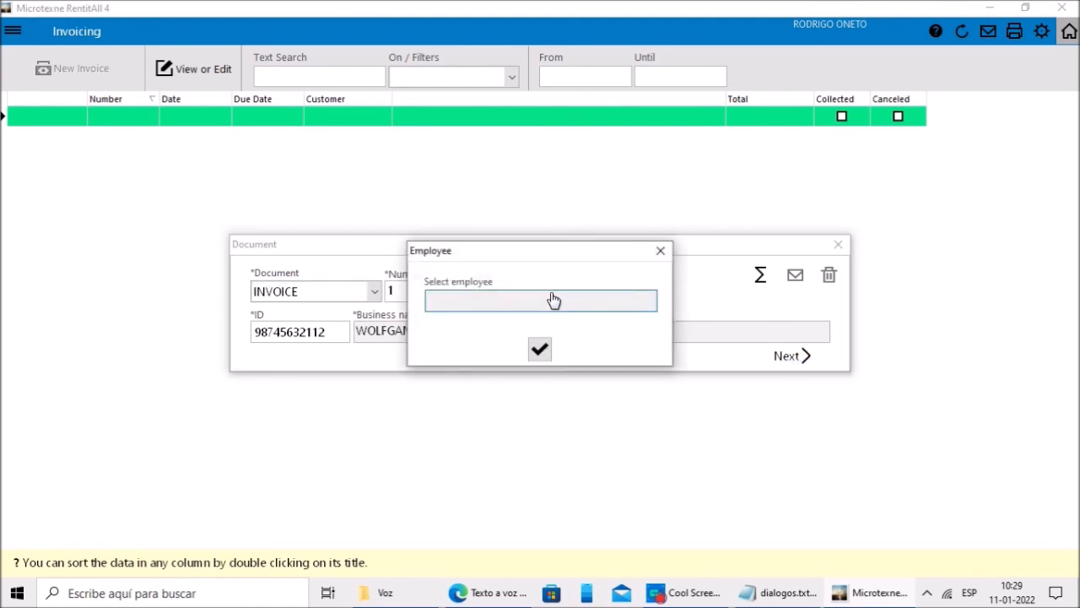
Step: Assign the issuing employee and enter the employee's password
{"action": "left_click", "coordinate": [552, 301]}
{"action": "left_click", "coordinate": [516, 302]}
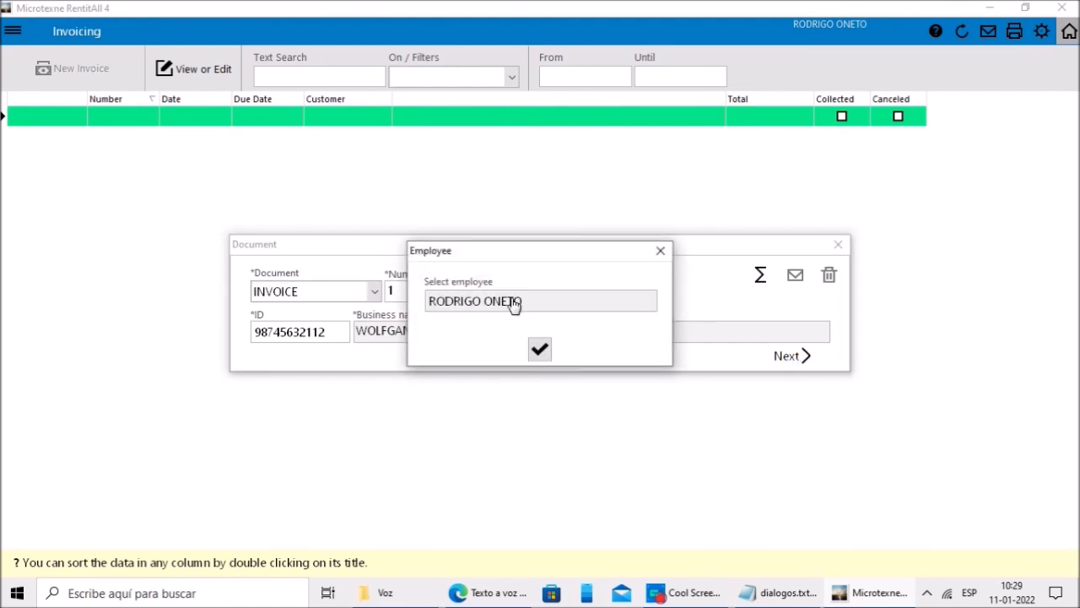
{"action": "left_click", "coordinate": [539, 347]}
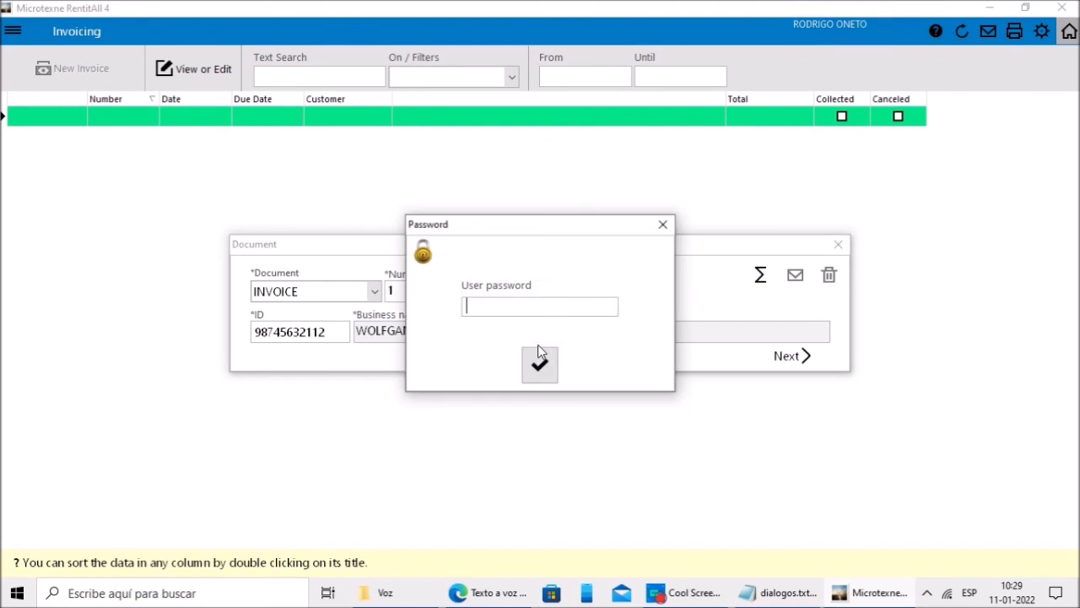
{"action": "type", "text": "****"}
{"action": "left_click", "coordinate": [540, 344]}
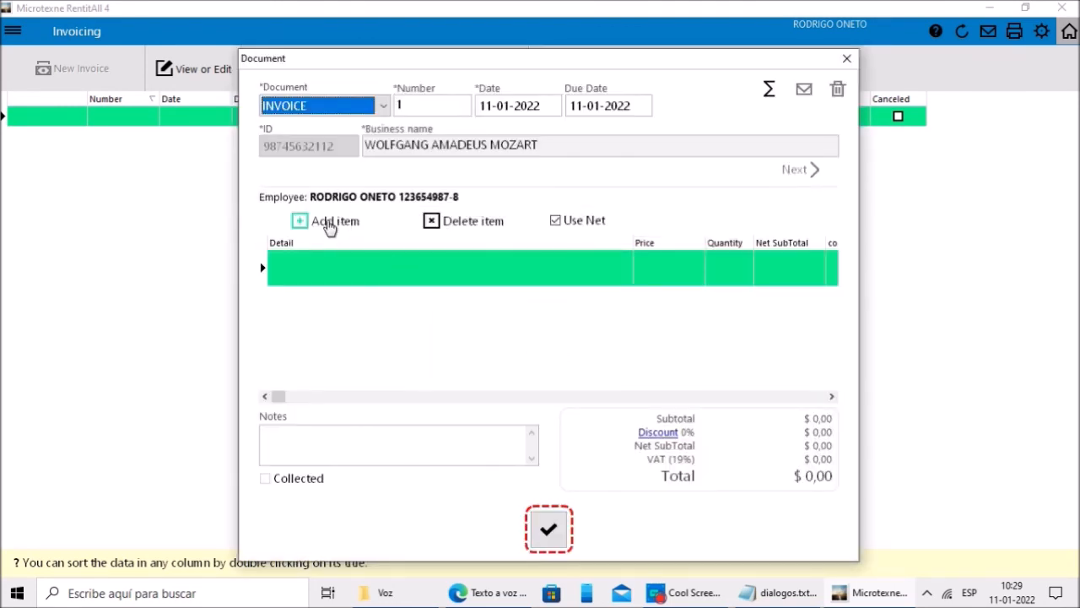
Step: Add the NEWY-2 rental movement as an invoice line at 16,81 net
{"action": "left_click", "coordinate": [329, 227]}
{"action": "left_click", "coordinate": [348, 236]}
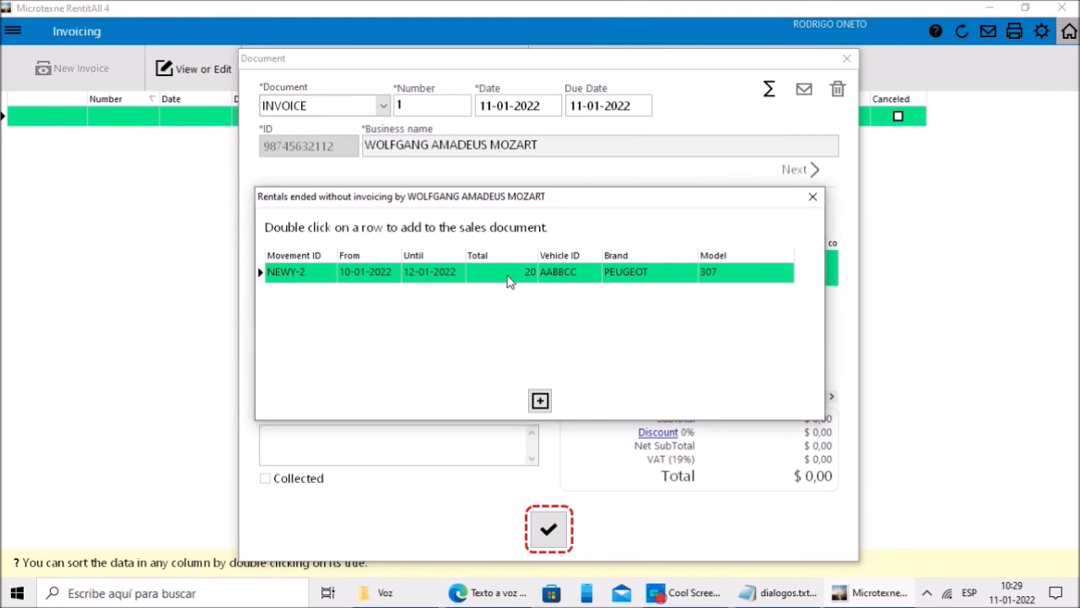
{"action": "left_click", "coordinate": [540, 400]}
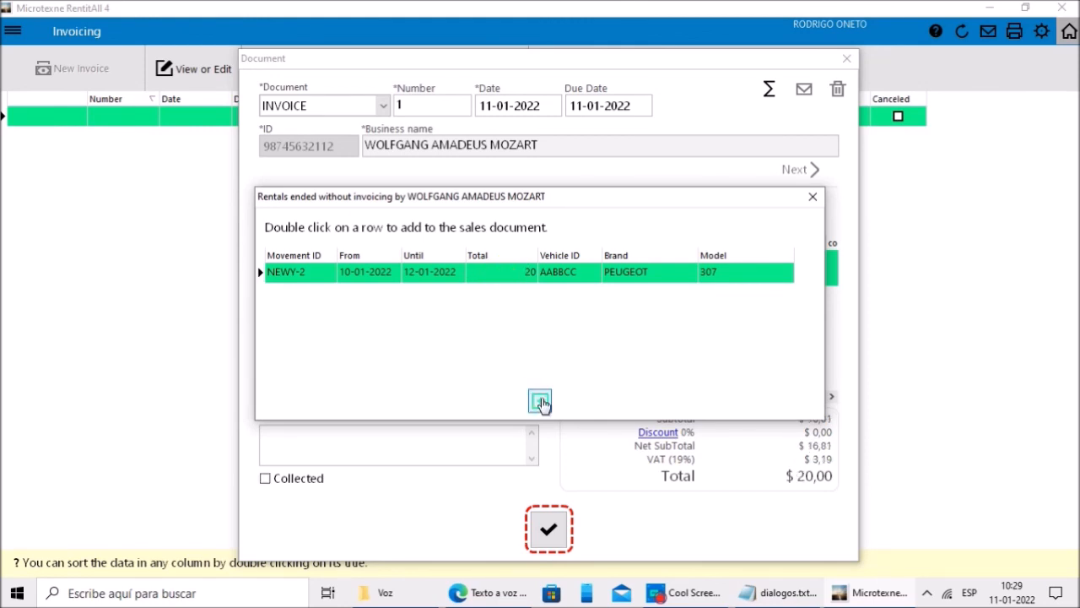
{"action": "left_click", "coordinate": [812, 197]}
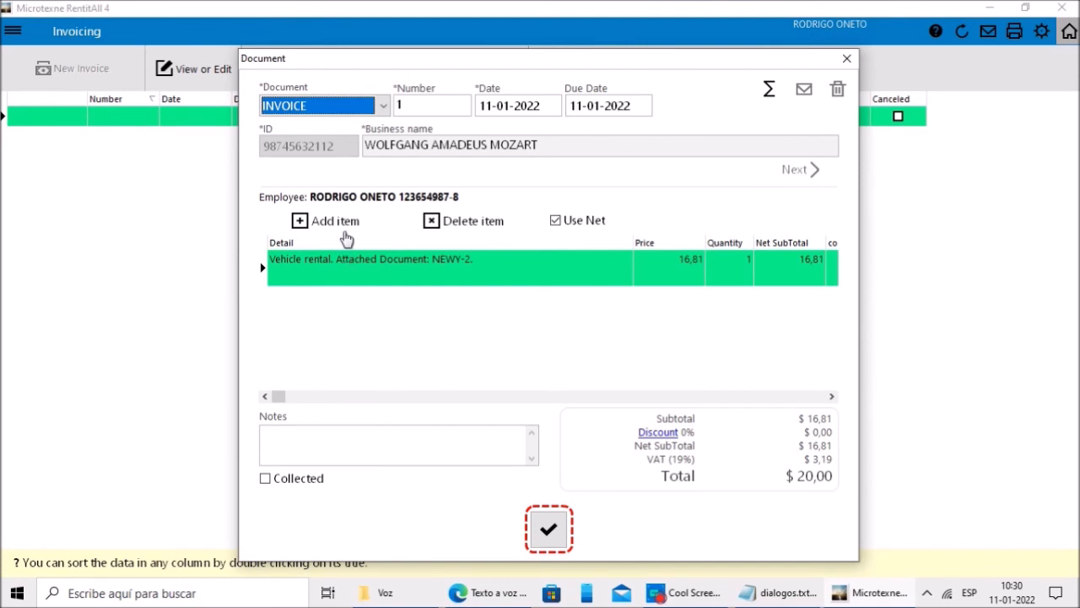
Step: Open a custom invoice item, then cancel it without adding anything
{"action": "left_click", "coordinate": [326, 224]}
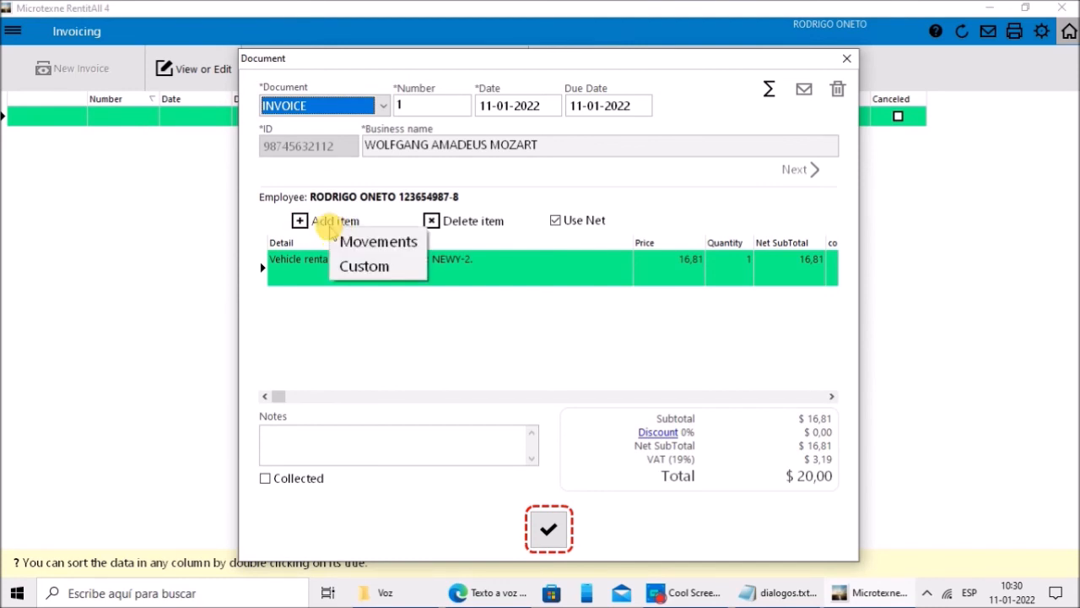
{"action": "left_click", "coordinate": [361, 267]}
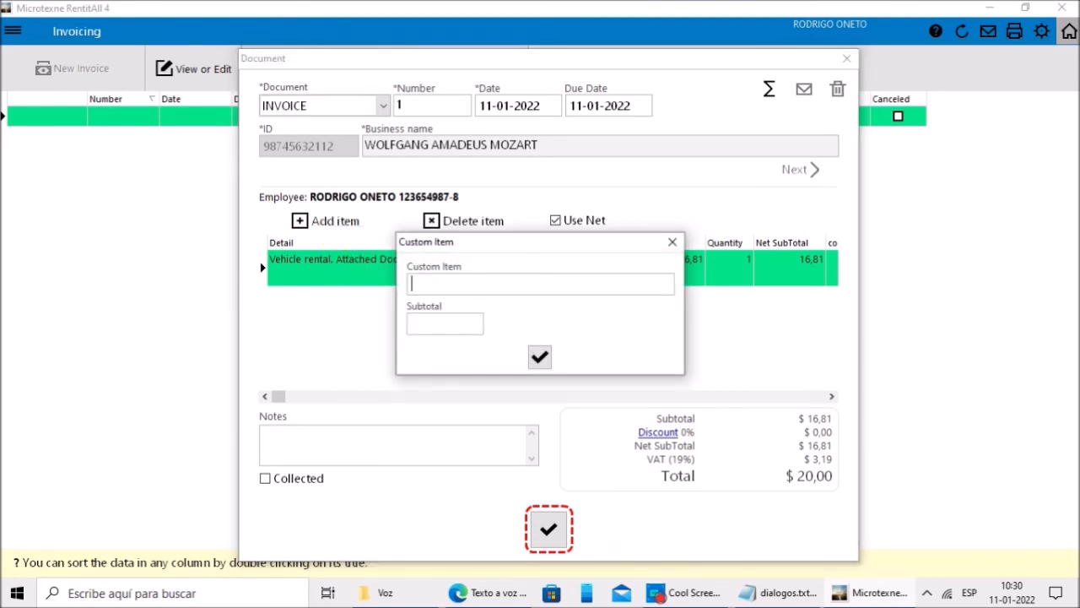
{"action": "left_click", "coordinate": [446, 323]}
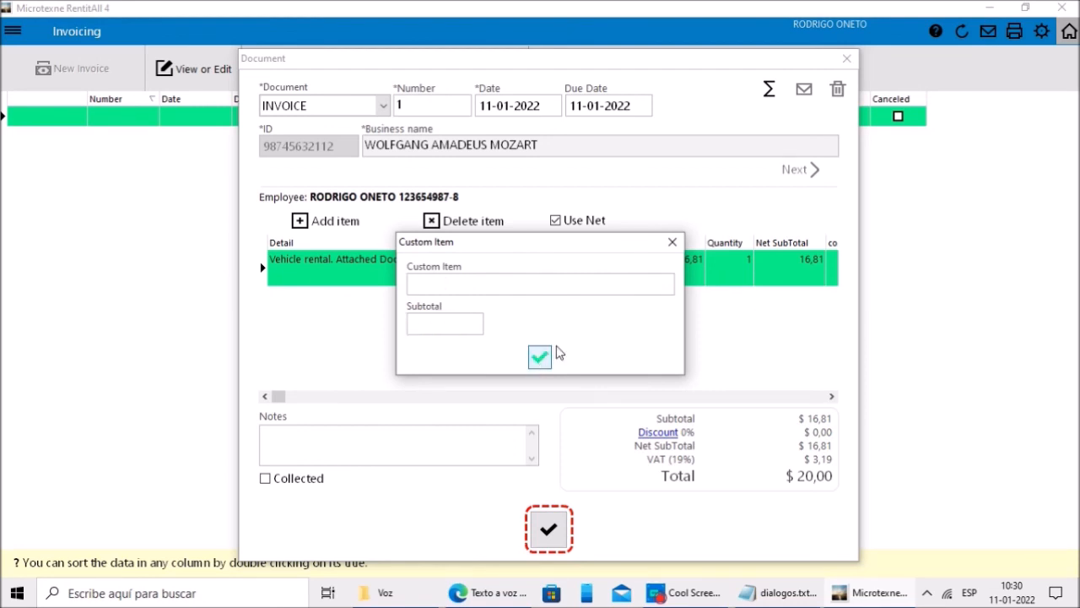
{"action": "left_click", "coordinate": [671, 243]}
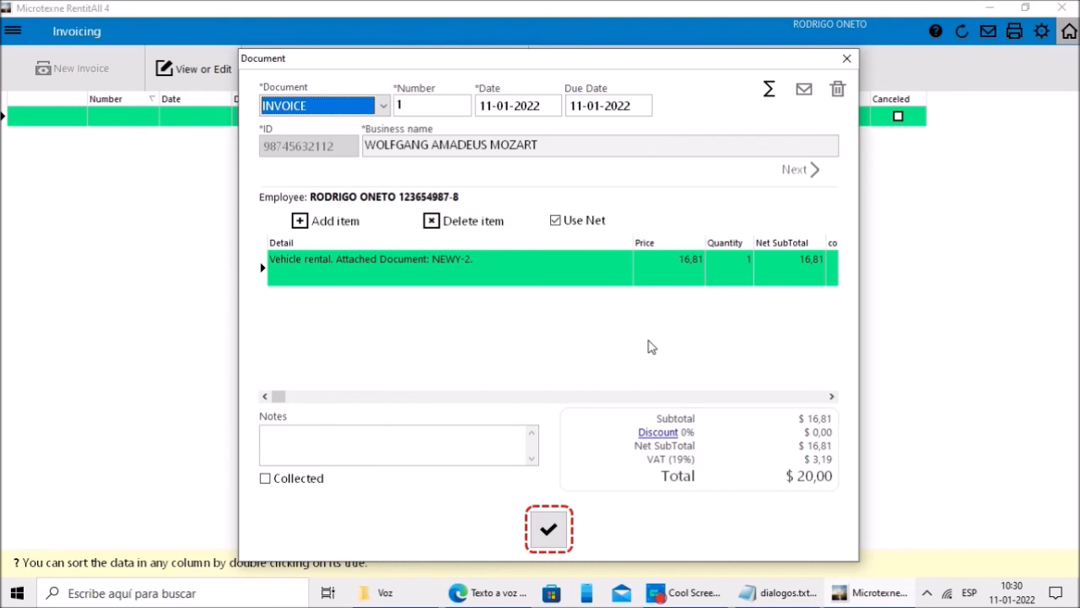
{"action": "left_click", "coordinate": [650, 346]}
Step: Mark invoice 1 as collected in cash
{"action": "left_click", "coordinate": [280, 487]}
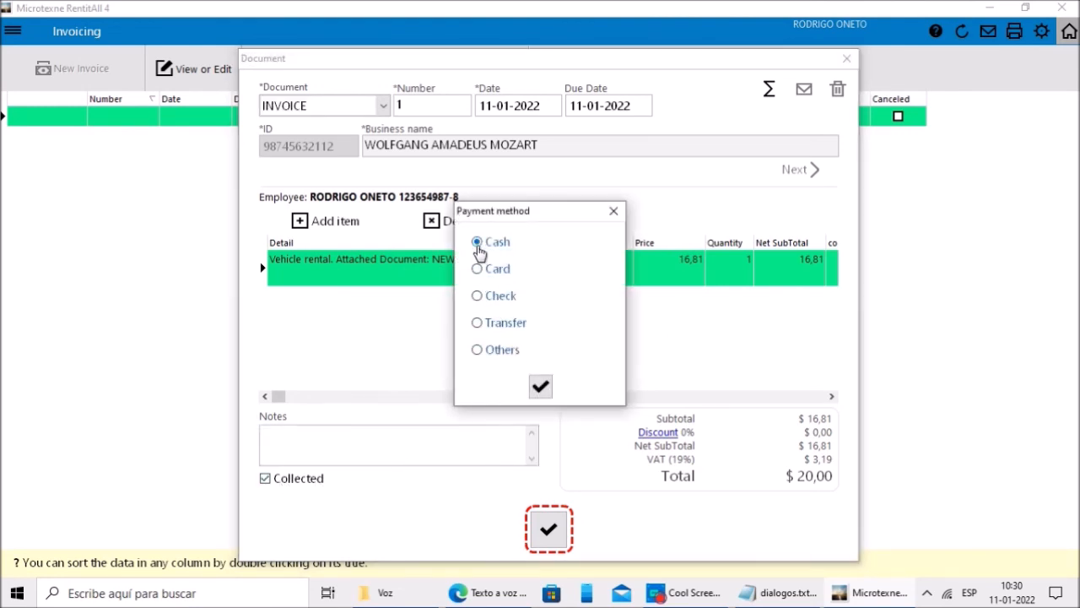
{"action": "left_click", "coordinate": [540, 386]}
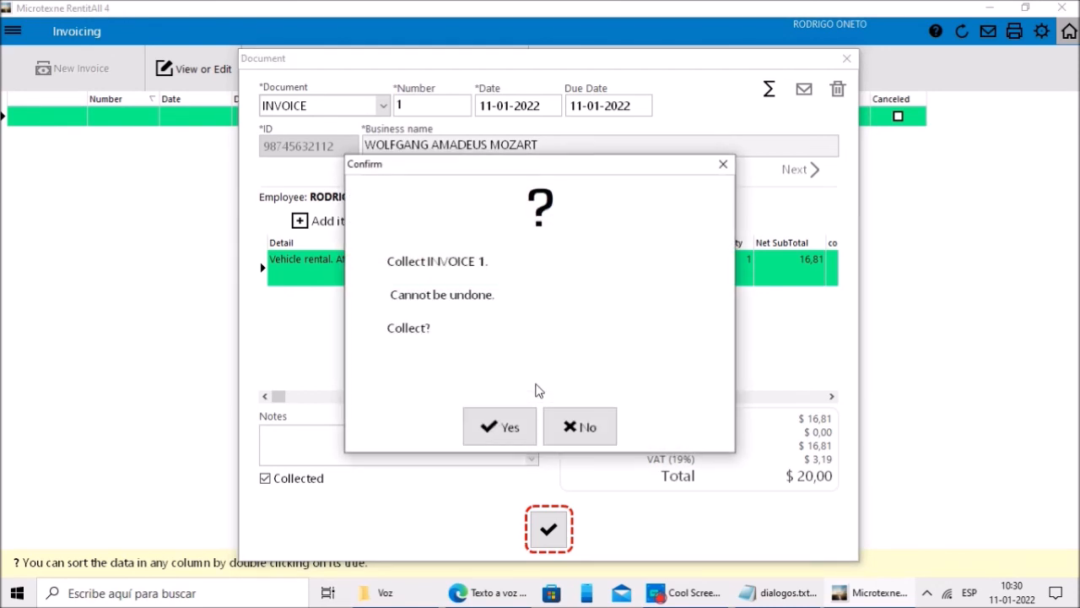
{"action": "left_click", "coordinate": [502, 427]}
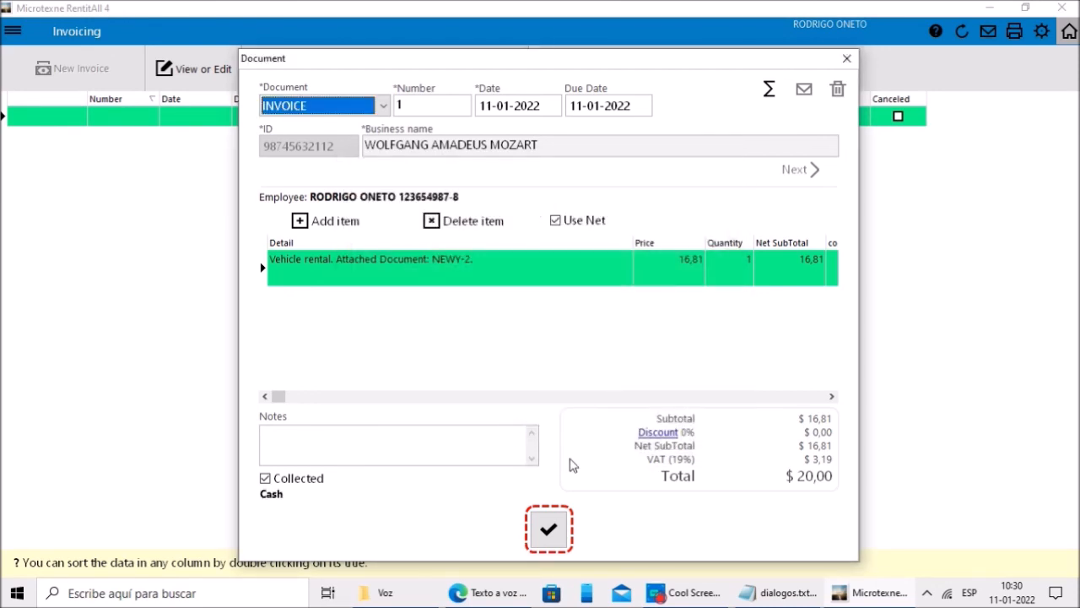
Step: Issue invoice 1, skipping invoice printing but accepting annex printing
{"action": "left_click", "coordinate": [549, 532]}
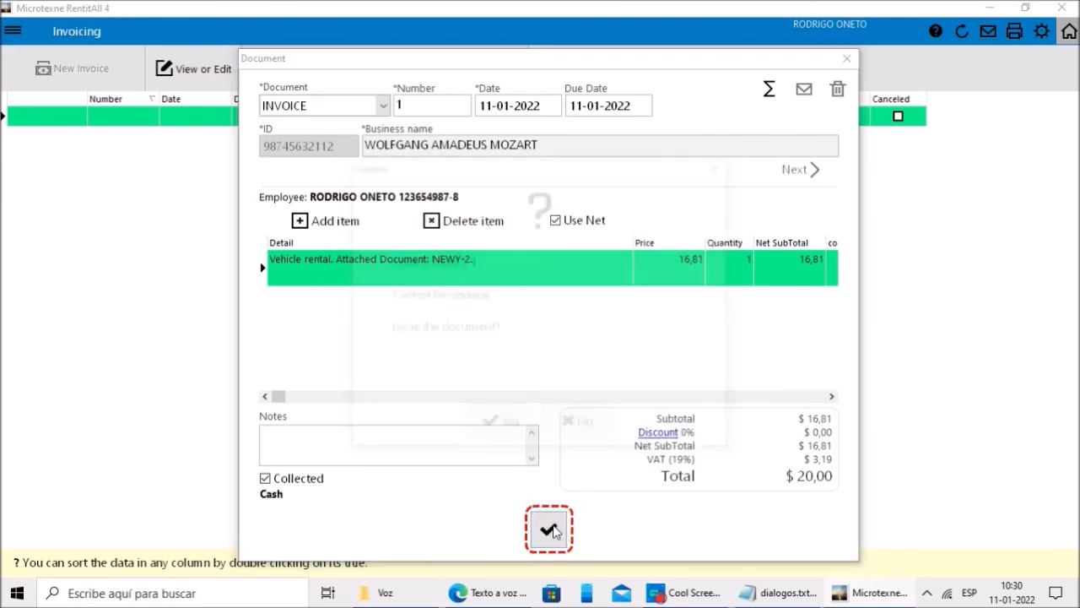
{"action": "left_click", "coordinate": [504, 428]}
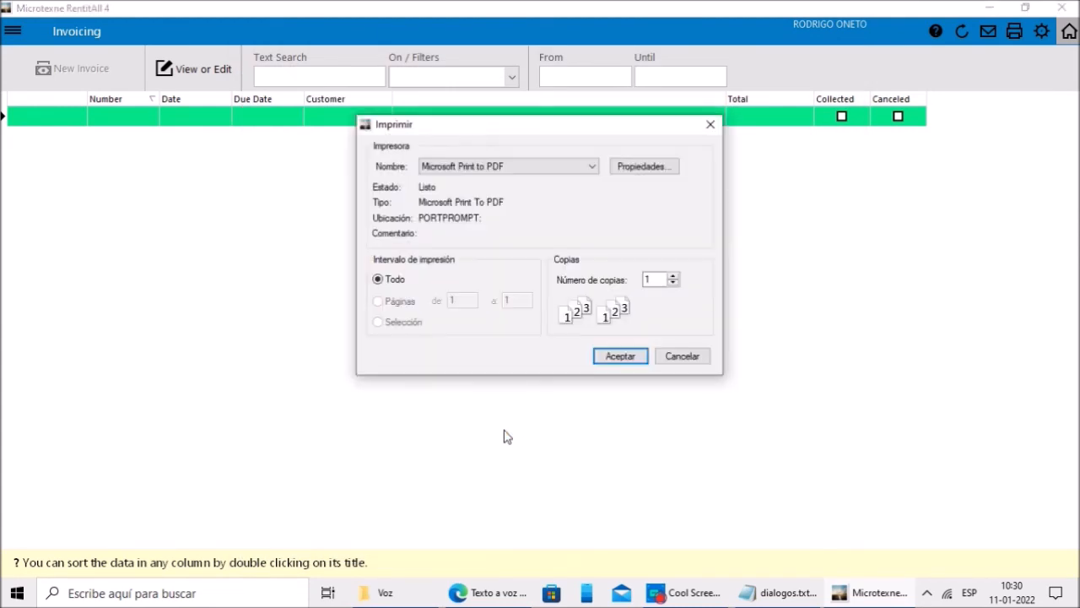
{"action": "left_click", "coordinate": [683, 362]}
{"action": "left_click", "coordinate": [530, 424]}
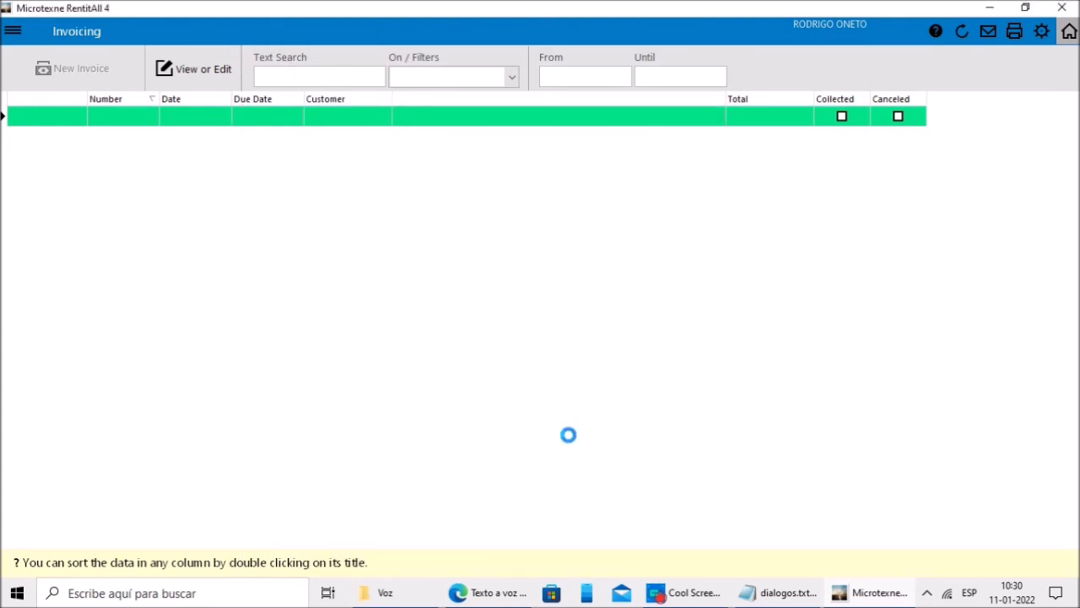